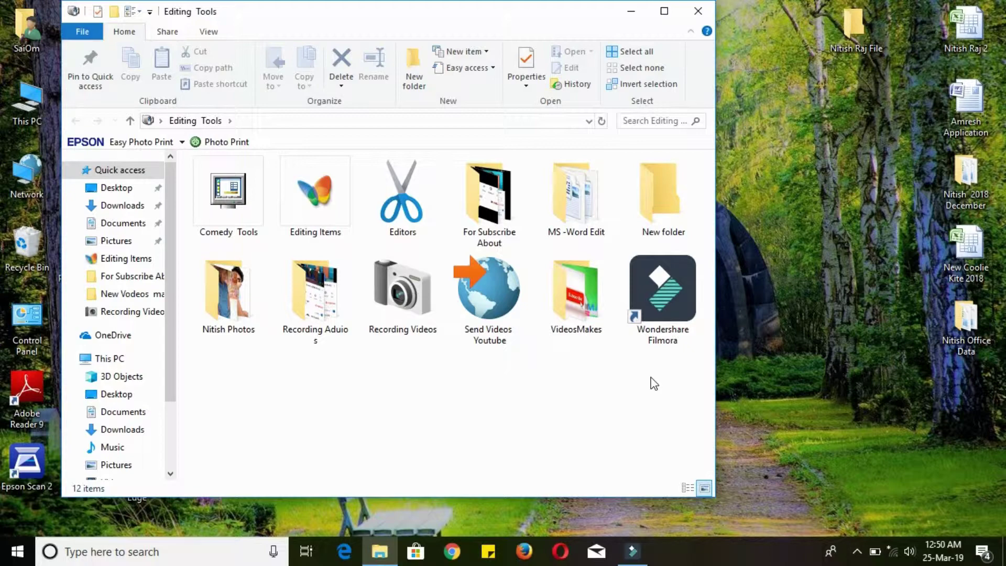
- Launch Filmora, start a 16:9 Full Feature Mode project and dismiss the offline error
double_click(662, 326)
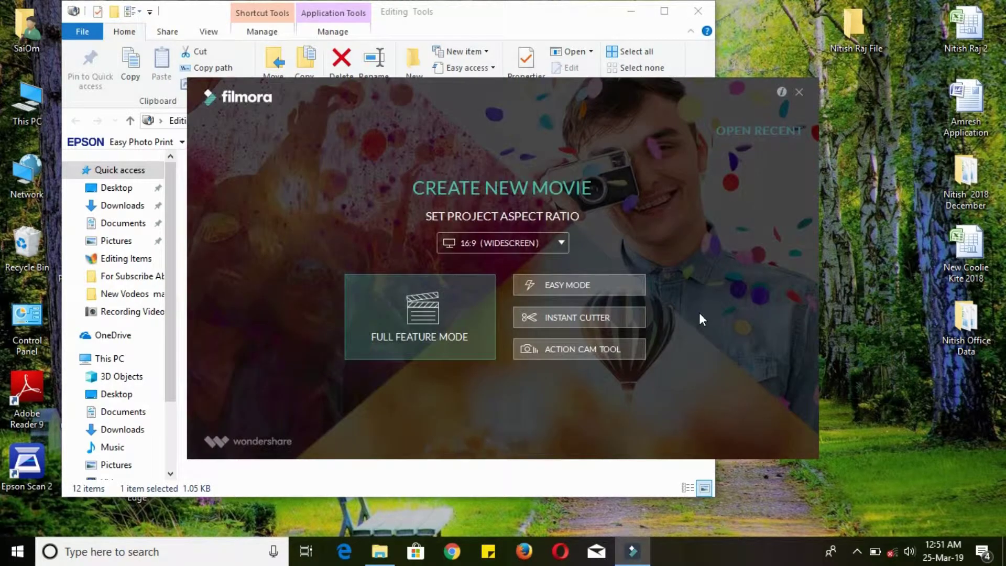
left_click(445, 335)
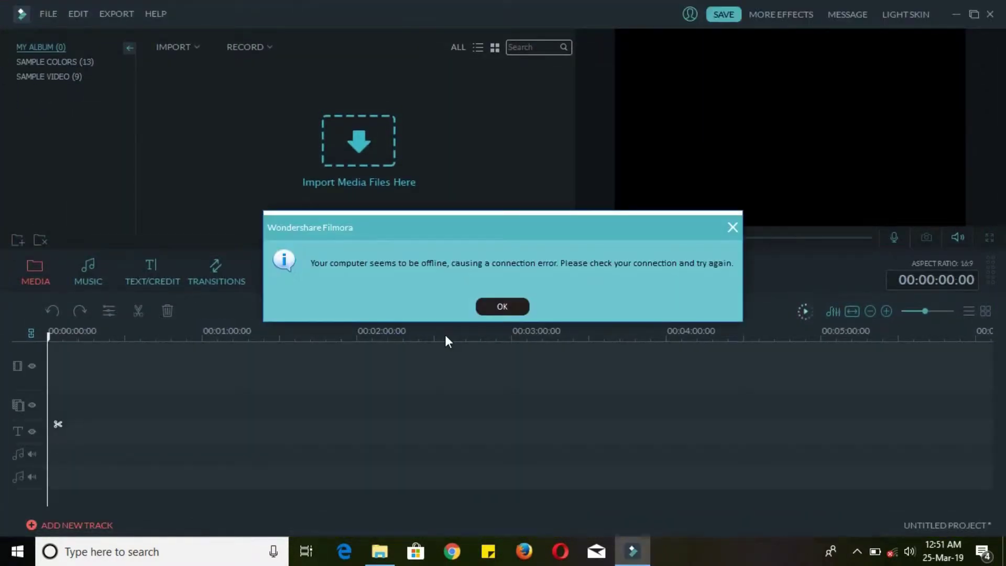
left_click(503, 307)
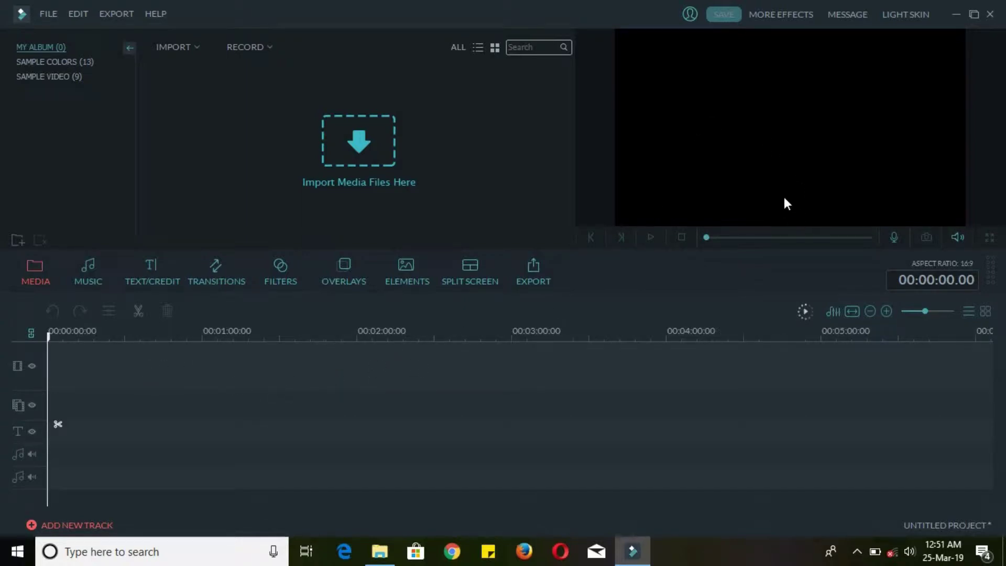
- Import the m4v video from Desktop > New Videos march and drag it onto the video track
left_click(363, 149)
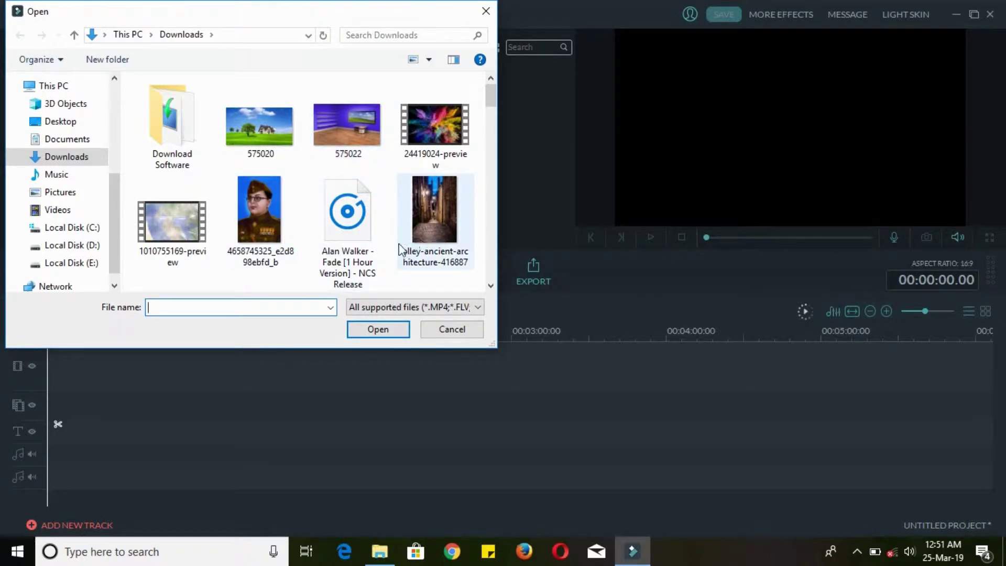
left_click(348, 130)
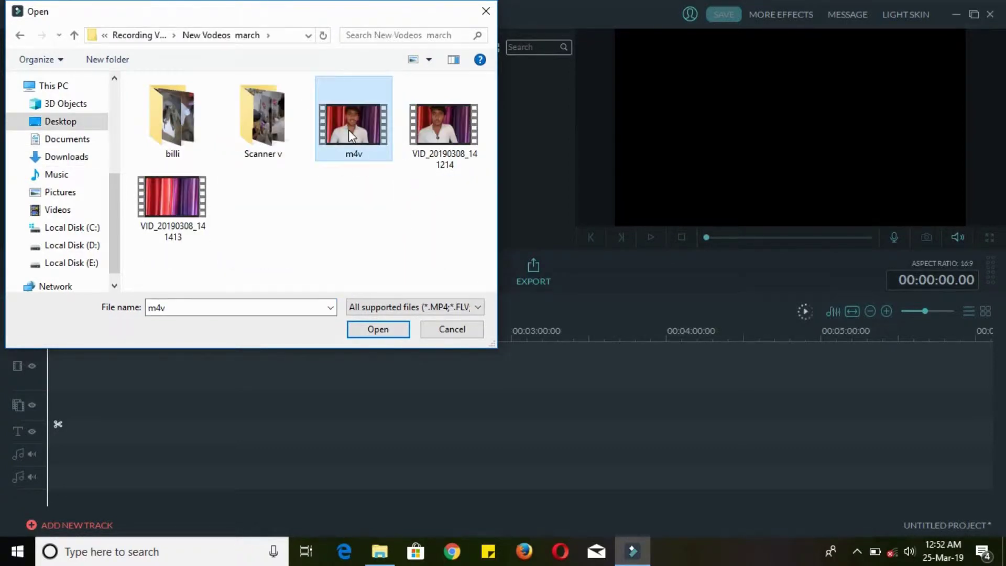
left_click(381, 330)
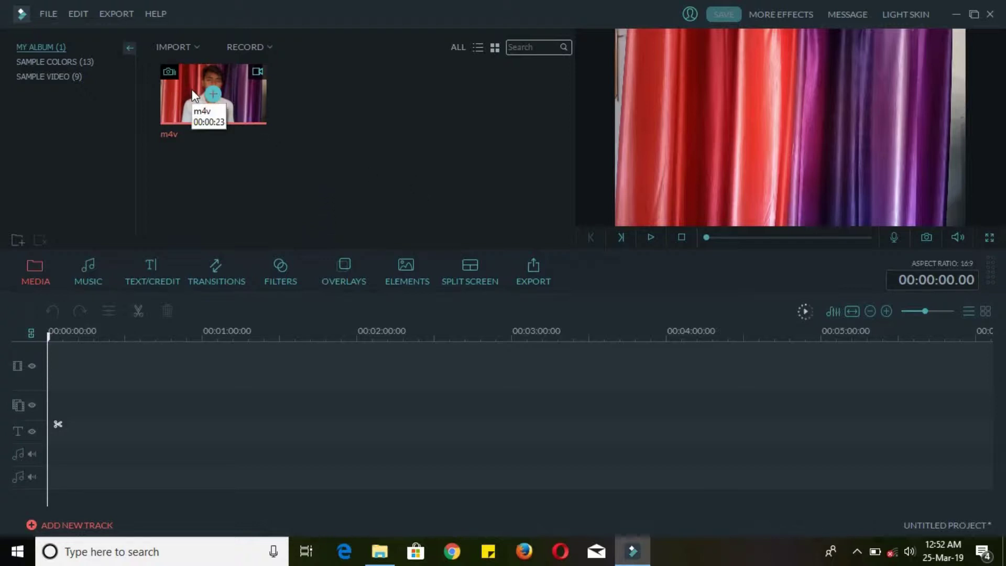
left_click_drag(192, 89, 100, 375)
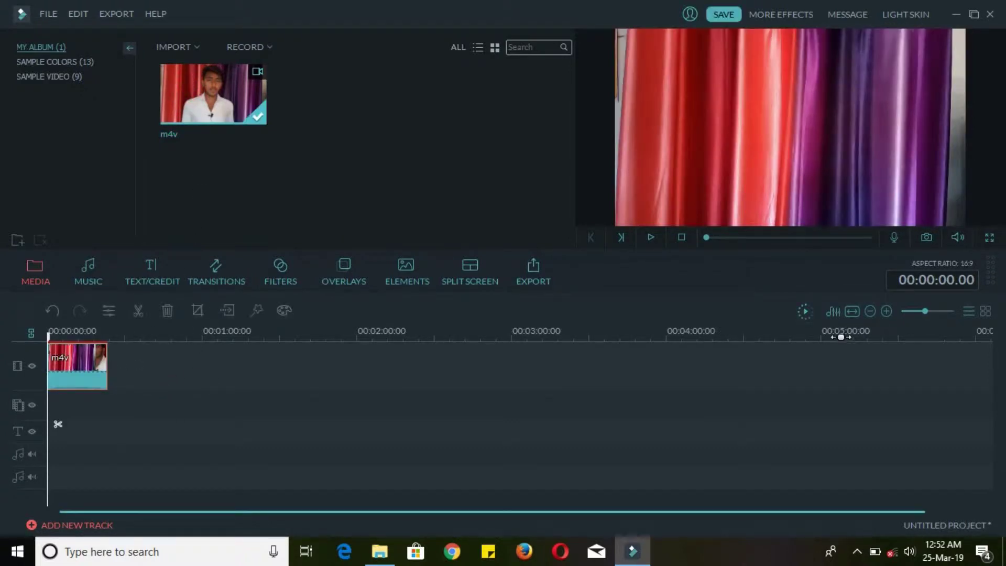
- Zoom the 23-second m4v clip to fit, preview its opening, and park the playhead near 00:00:02.10
left_click(853, 312)
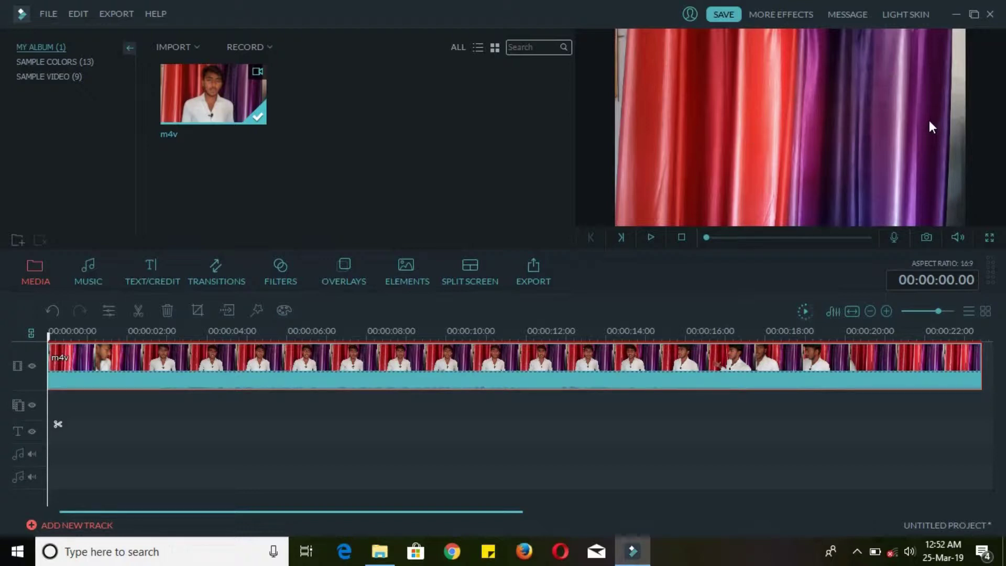
left_click(651, 237)
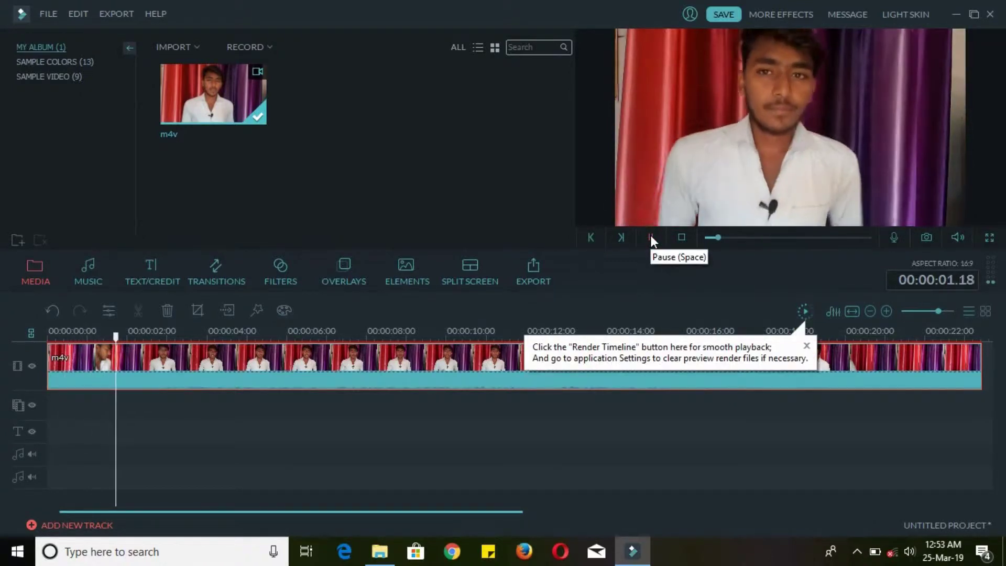
left_click(650, 236)
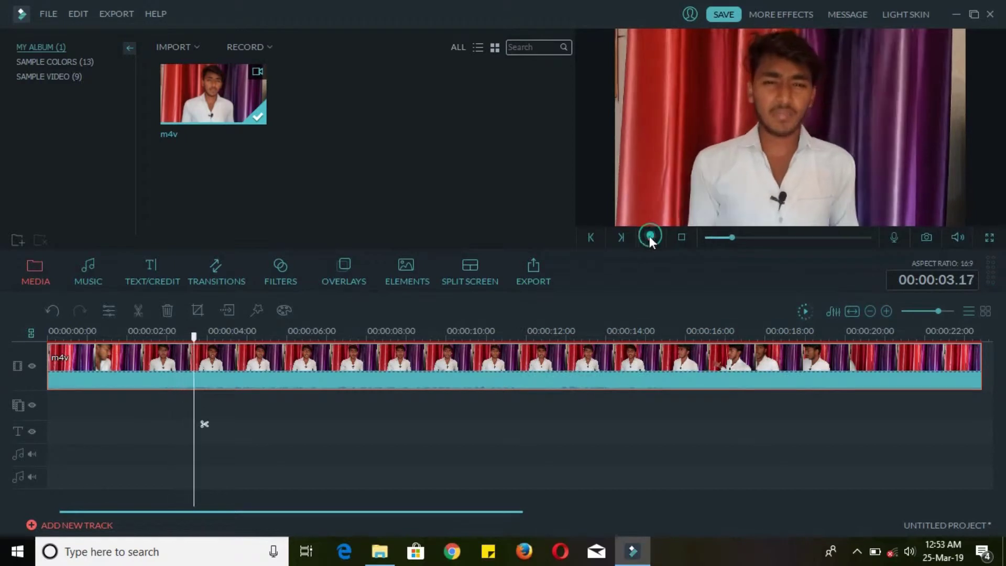
left_click(649, 238)
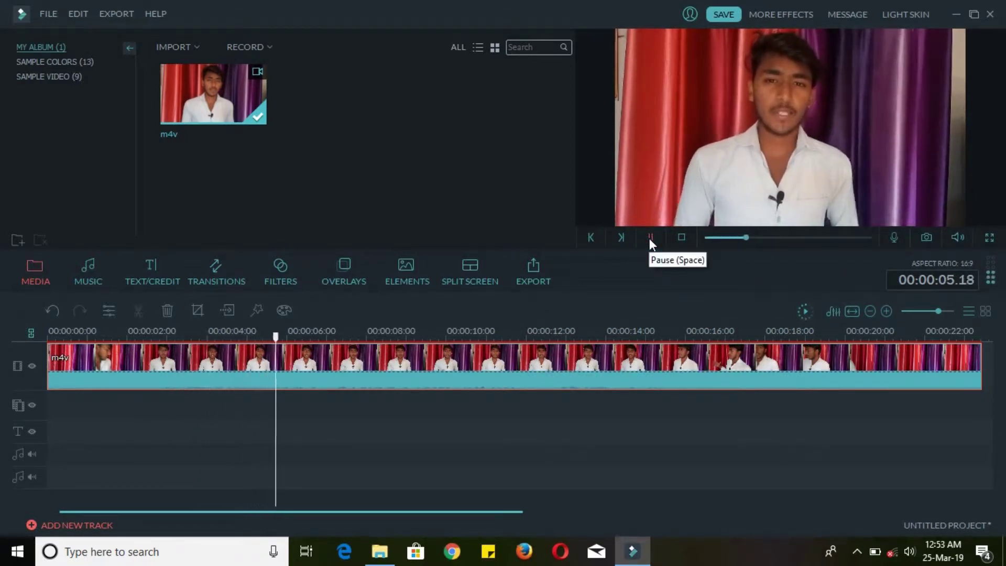
left_click(650, 238)
left_click_drag(290, 338, 147, 349)
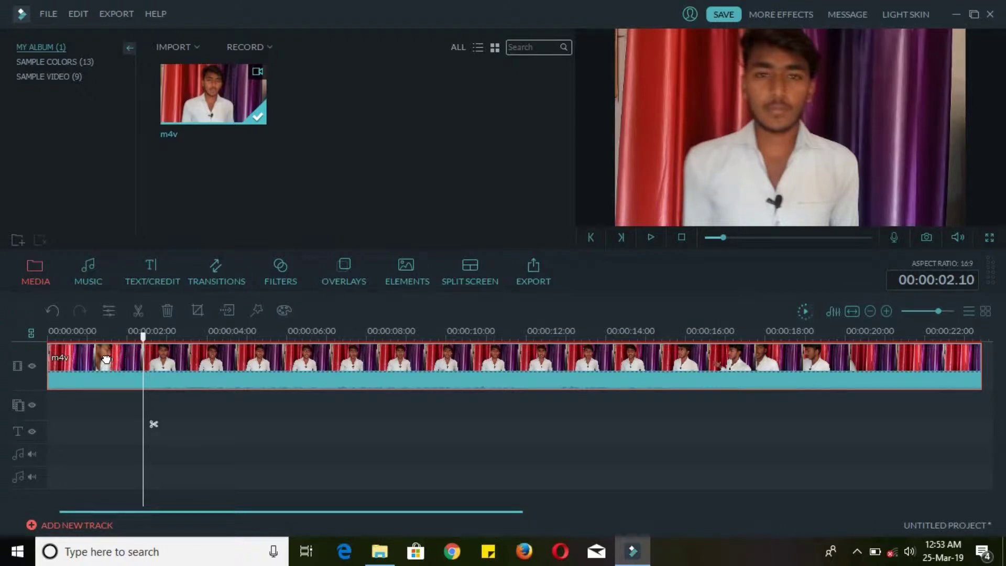
- Split the clip at the two-second playhead and delete the opening piece
left_click(137, 311)
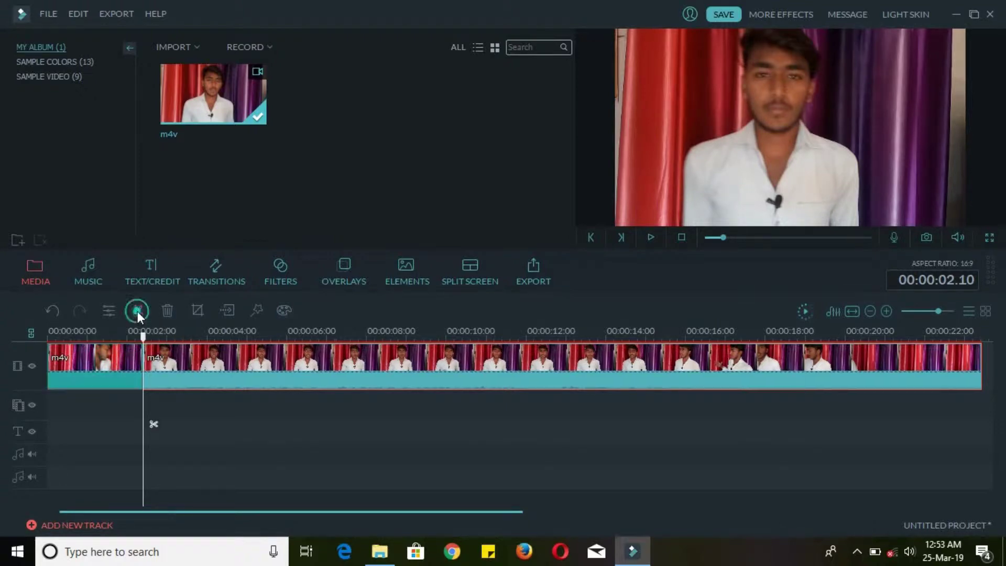
left_click(108, 348)
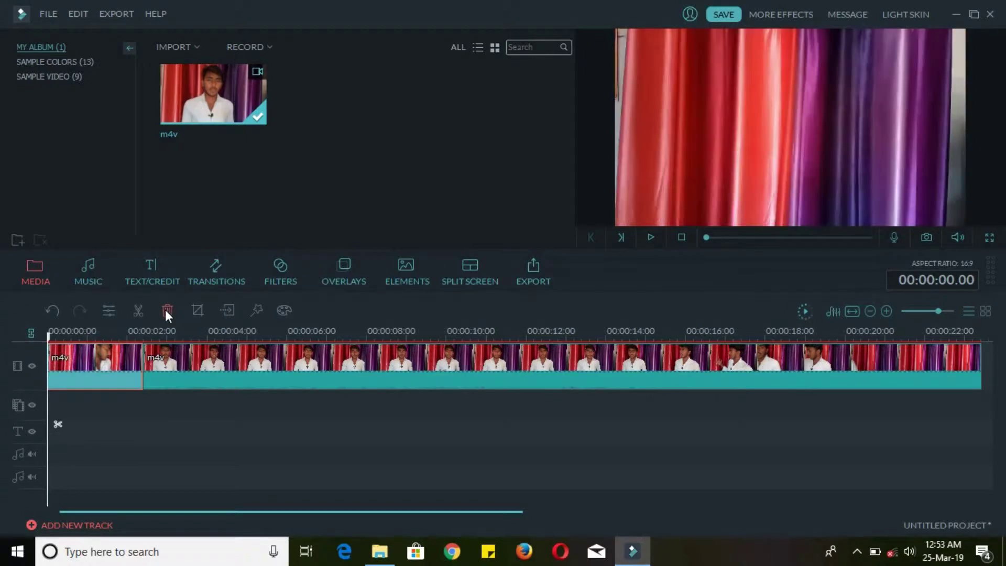
left_click(165, 311)
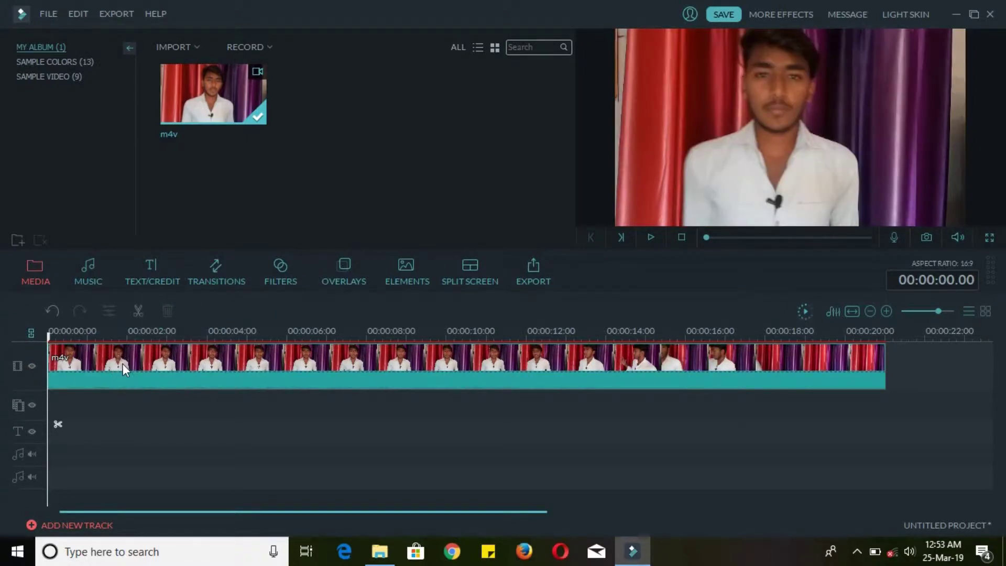
- Split the clip at 00:00:13.09 and delete everything after it
mouse_move(574, 336)
left_mouse_down()
mouse_move(590, 344)
mouse_move(581, 344)
left_mouse_up()
left_click(595, 383)
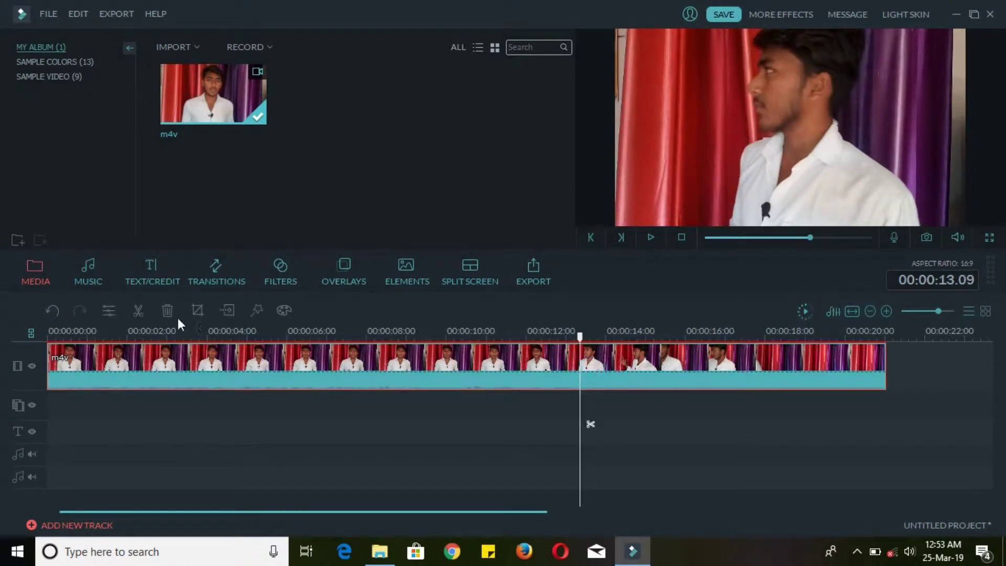
left_click(138, 310)
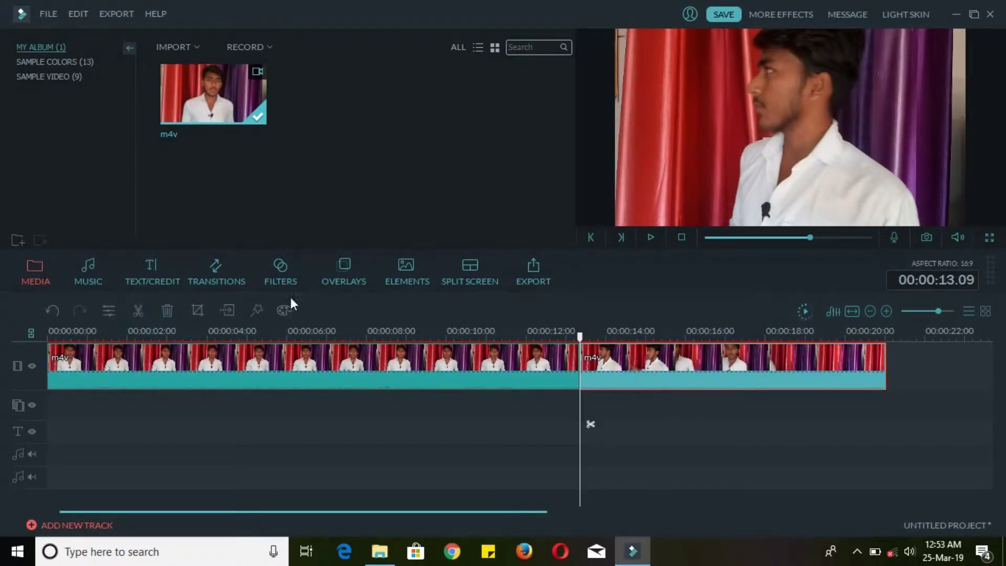
left_click(168, 310)
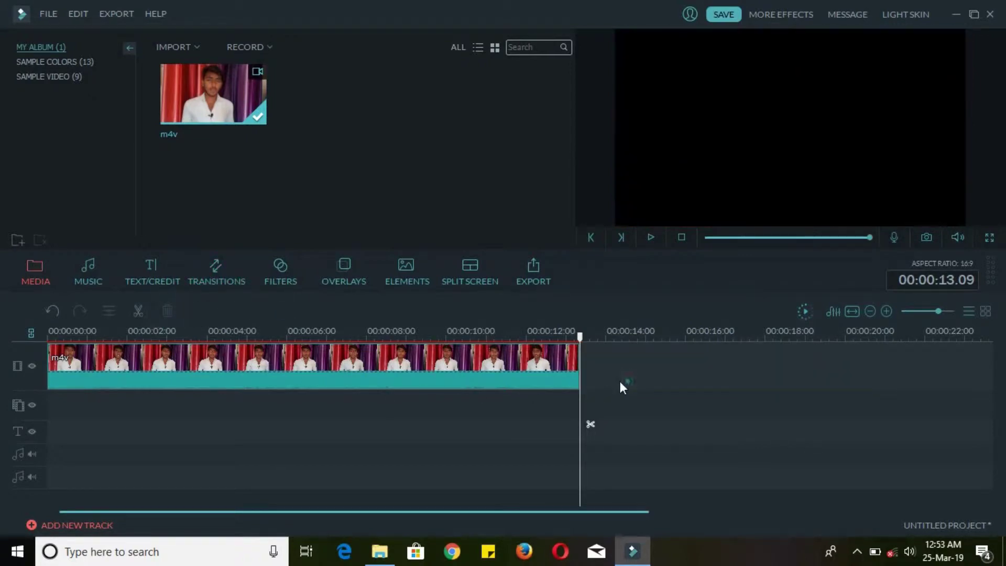
left_click(246, 365)
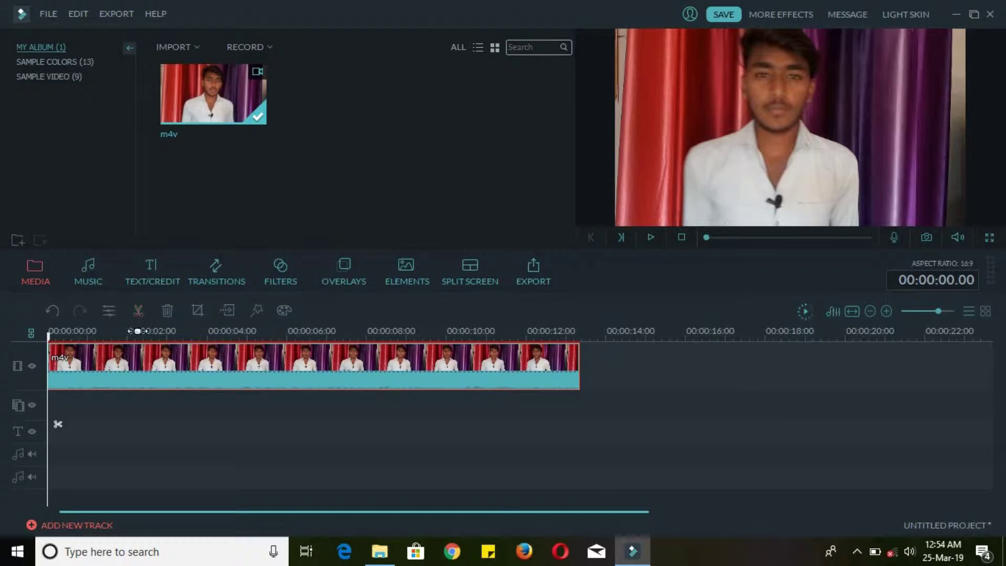
- Split the talking-head clip at 00:00:02.11
left_click(145, 335)
left_click(204, 338)
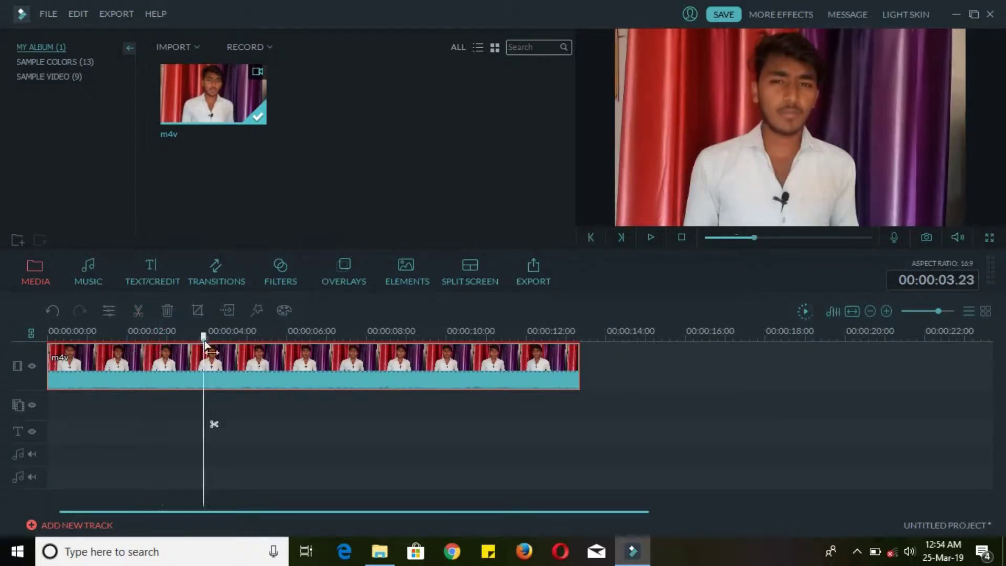
left_click(138, 336)
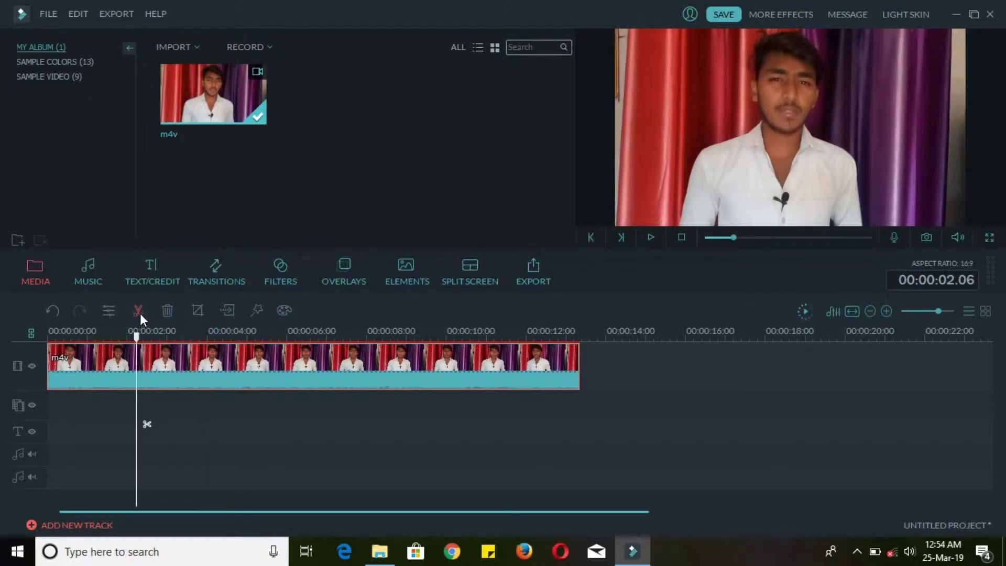
left_click(195, 338)
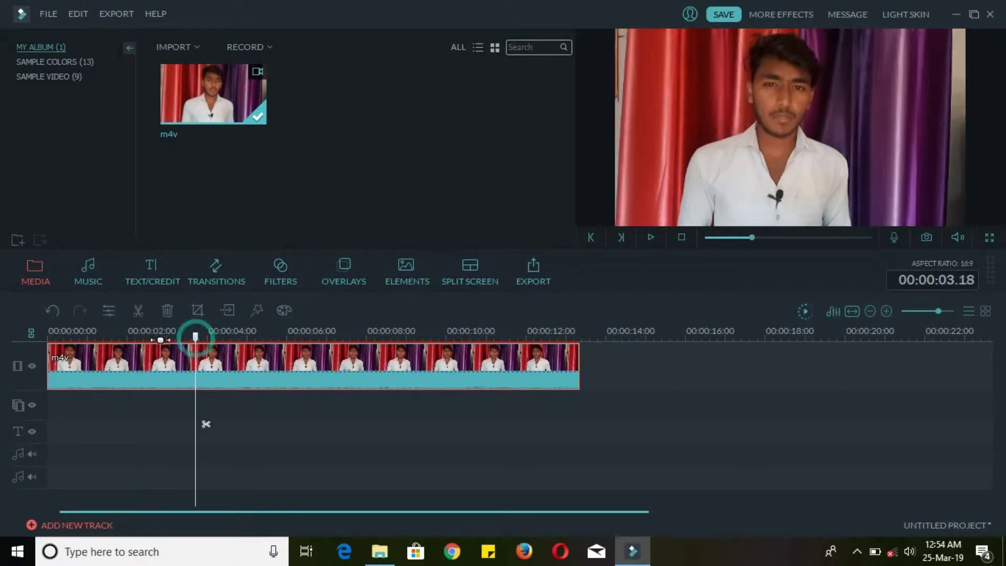
left_click(144, 336)
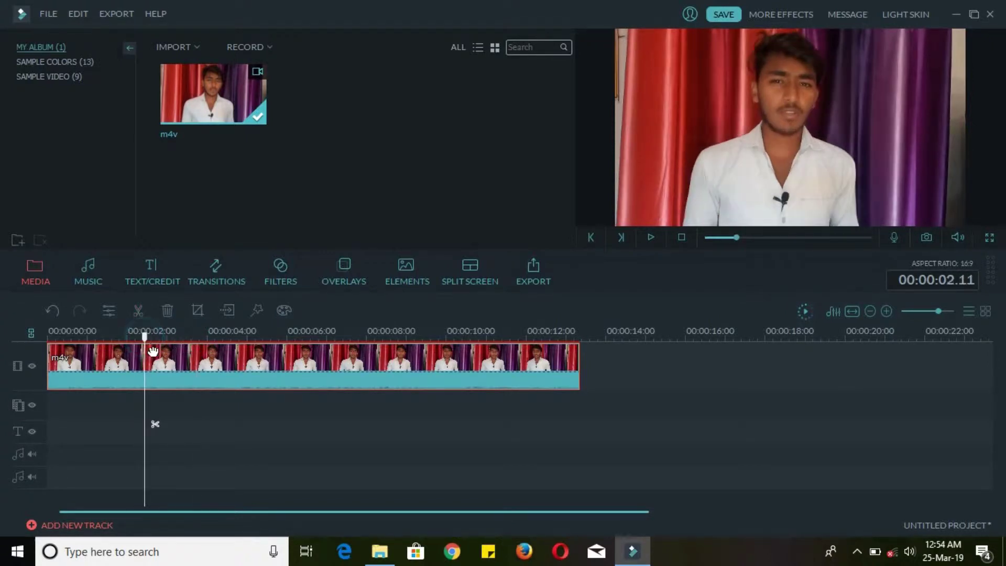
left_click(140, 313)
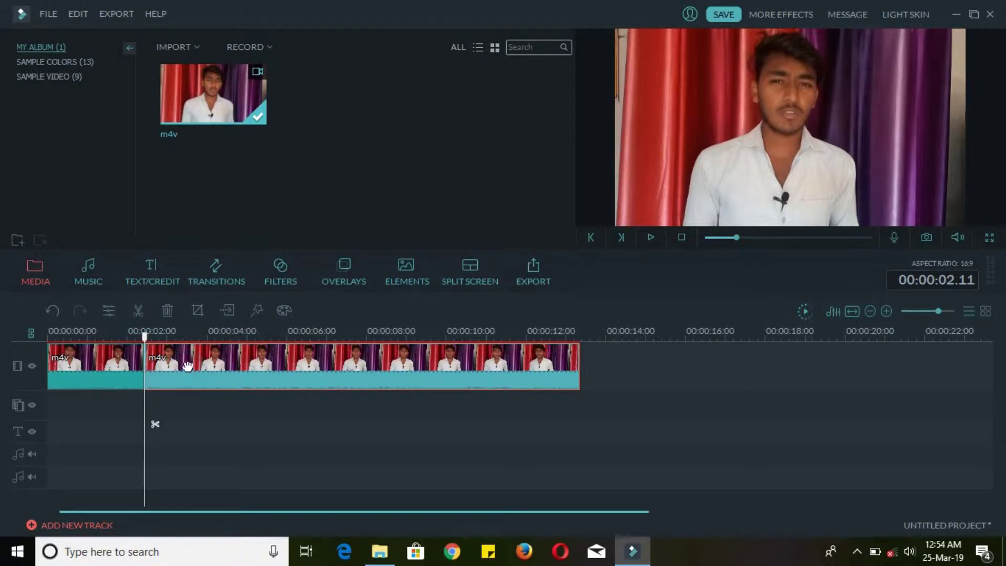
- Split again at 00:00:03.20 and delete the short middle piece between the two cuts
left_click(199, 337)
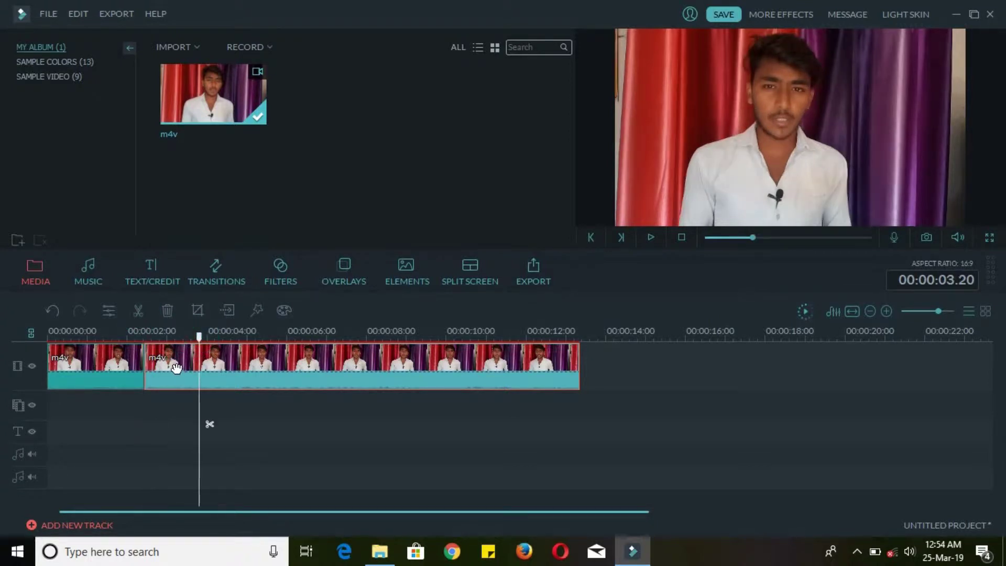
left_click(171, 358)
left_click(138, 310)
left_click(175, 404)
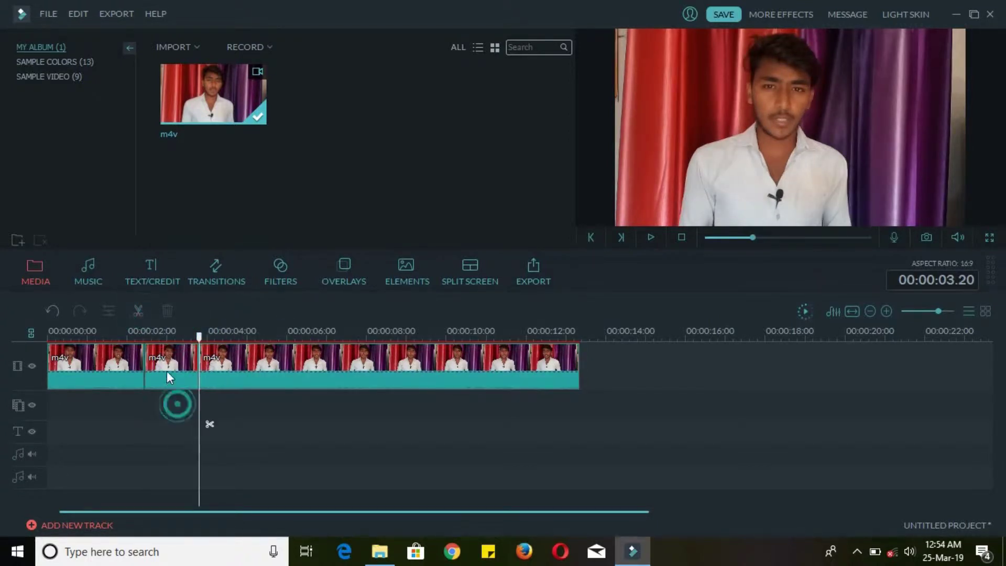
left_click(165, 367)
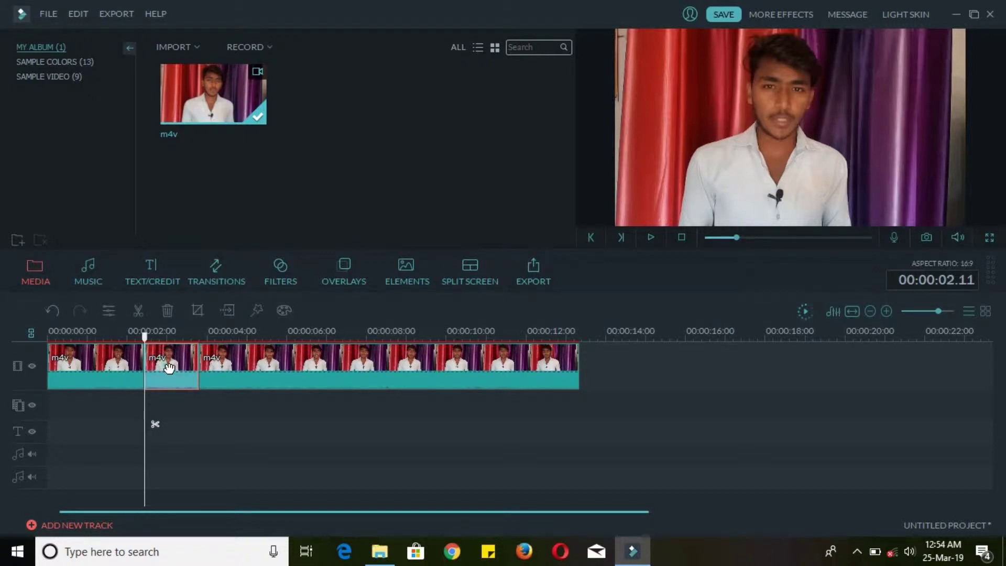
left_click(168, 311)
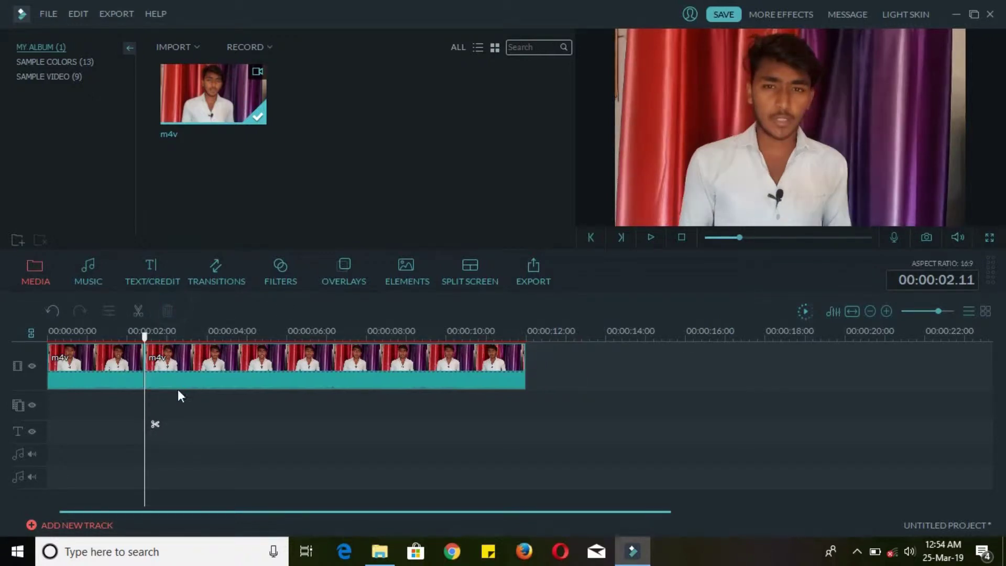
left_click(93, 364)
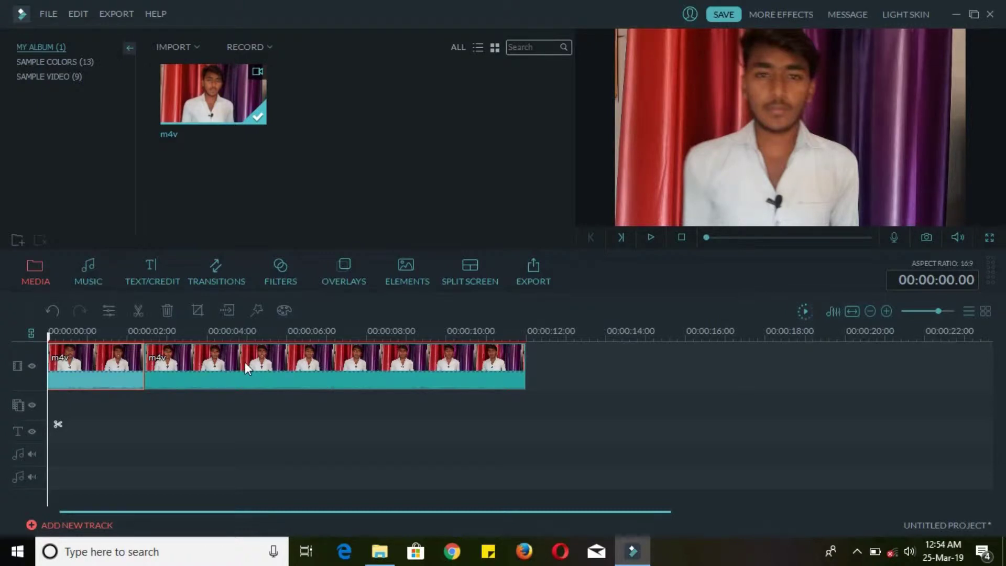
- Manually crop the opening clip to about 1499 × 1039, trimming curtain from both sides
left_click(198, 311)
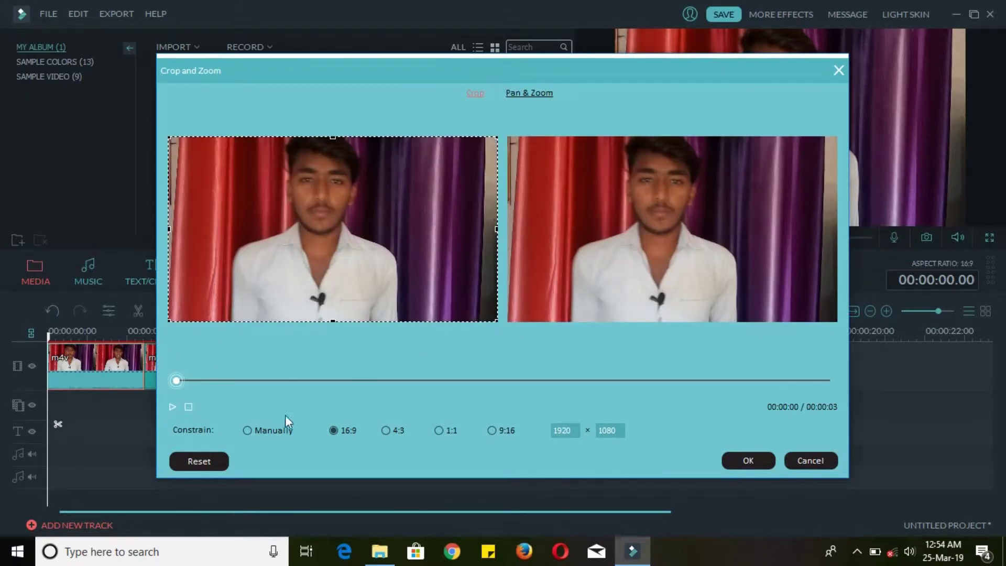
left_click(245, 431)
left_click_drag(167, 319, 211, 314)
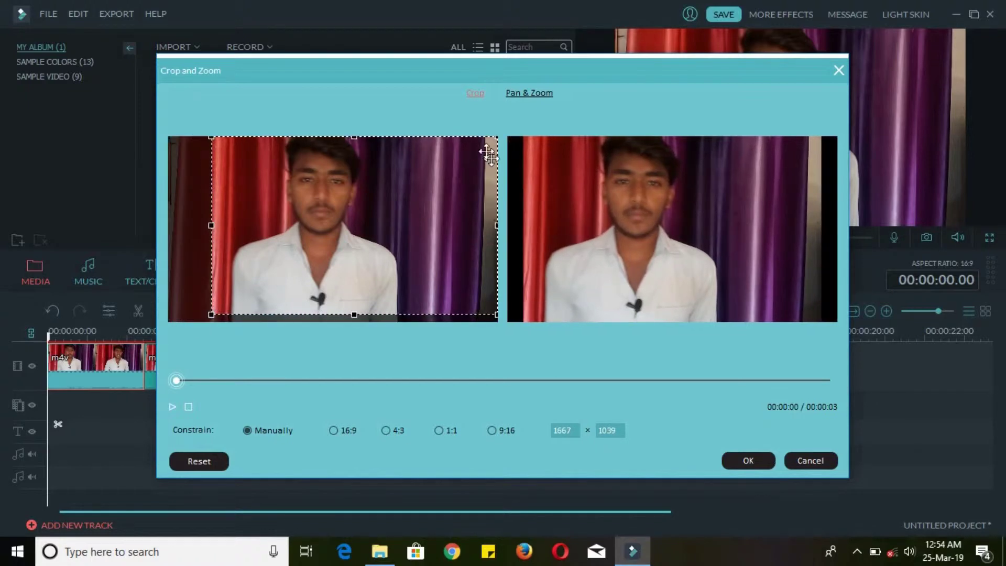
mouse_move(493, 138)
left_mouse_down()
mouse_move(446, 136)
mouse_move(474, 140)
left_mouse_up()
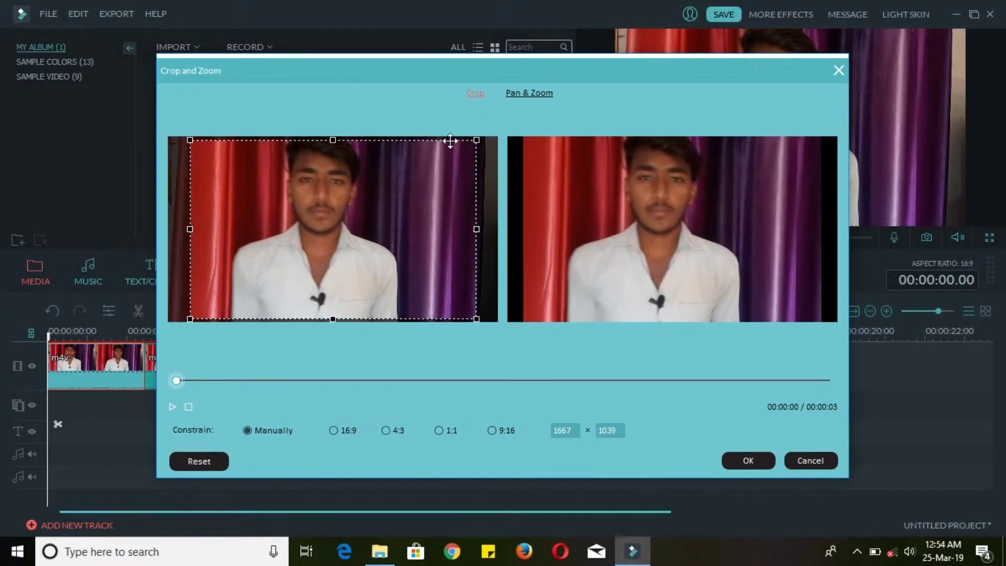
left_click_drag(477, 229, 447, 229)
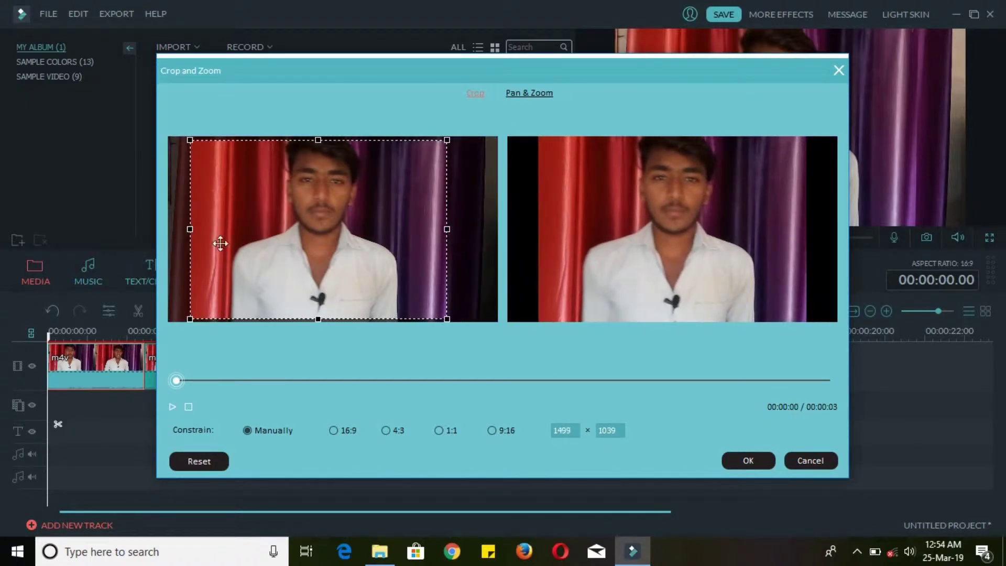
left_click_drag(194, 232, 195, 227)
left_click(736, 461)
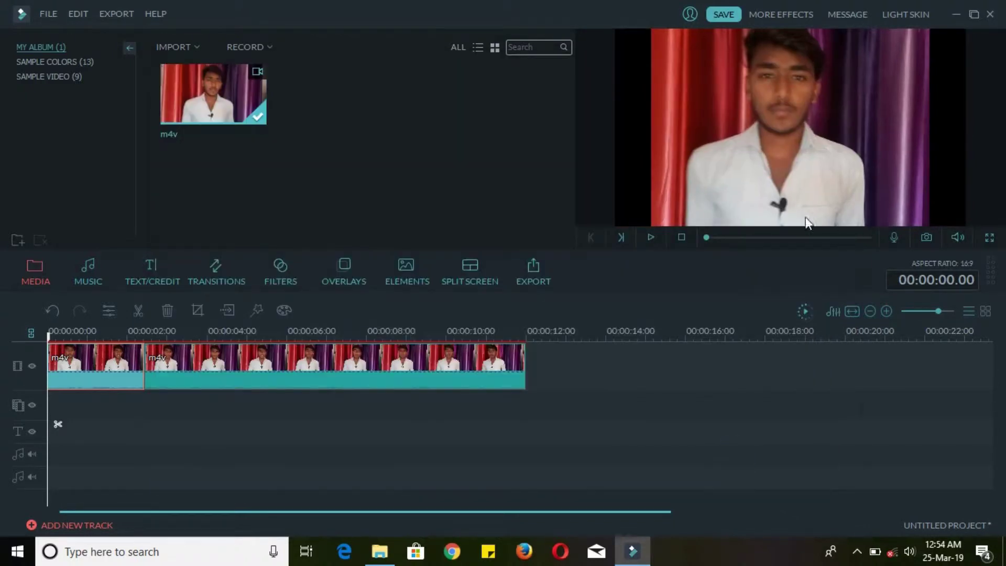
left_click(272, 376)
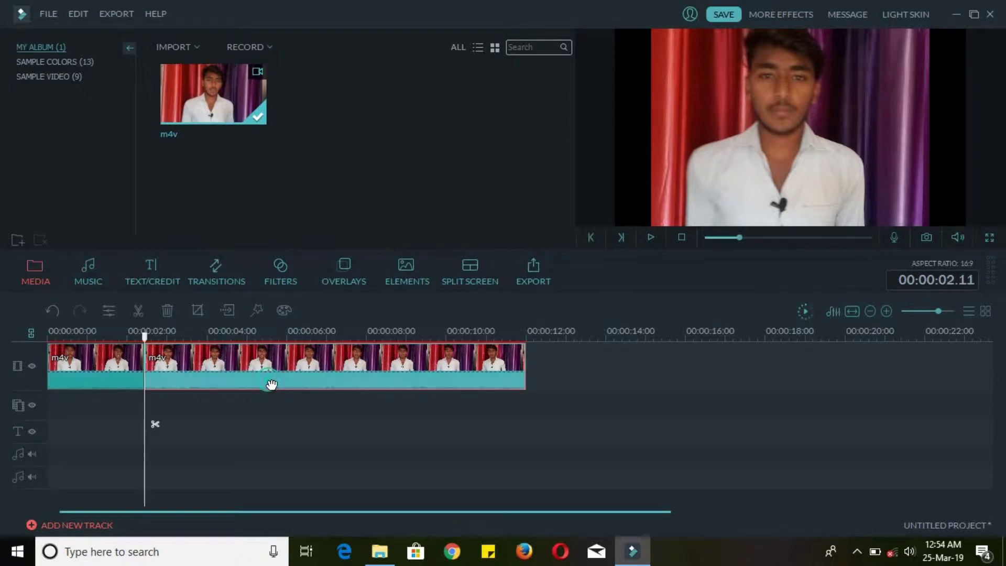
left_click(228, 310)
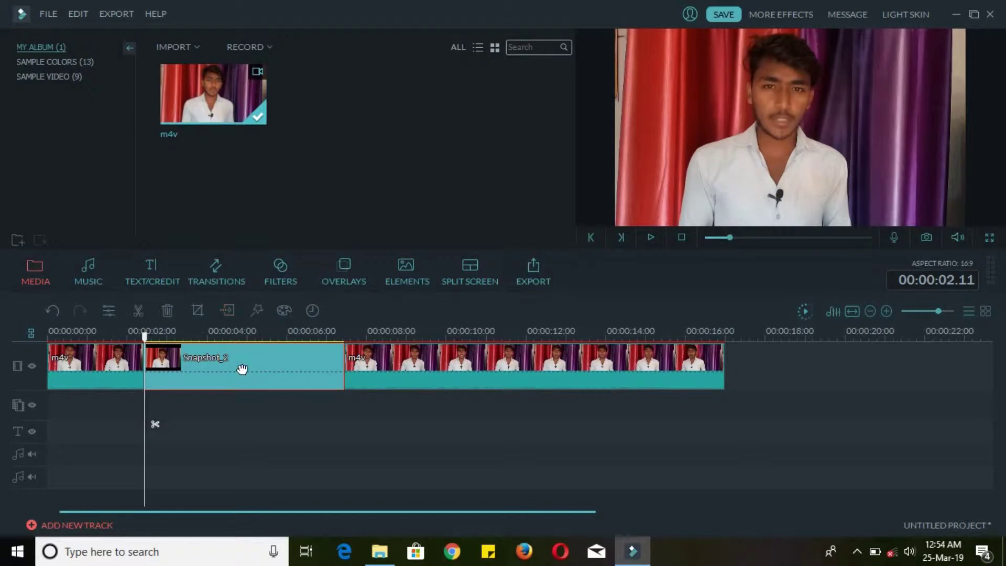
key("ctrl+z")
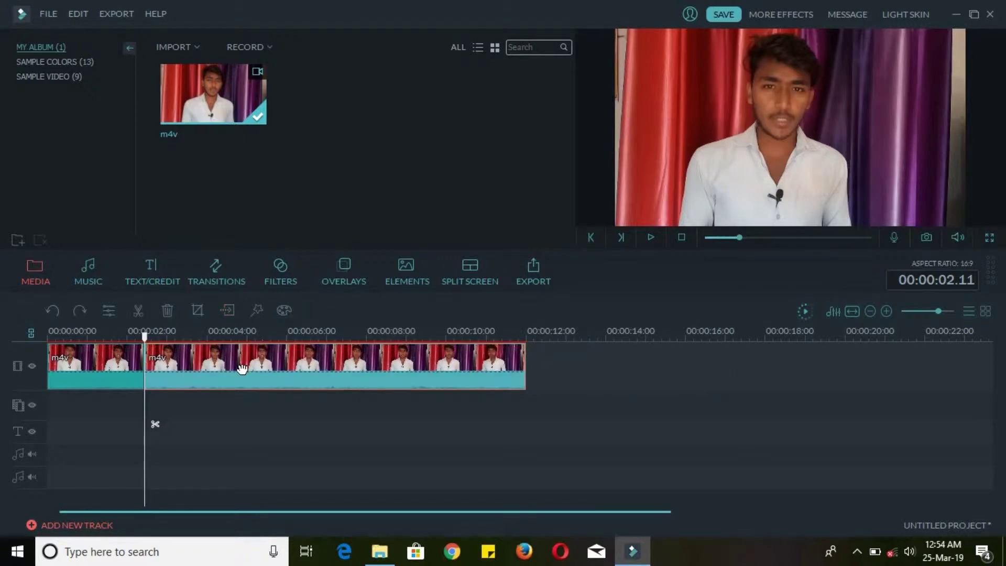
left_click(259, 309)
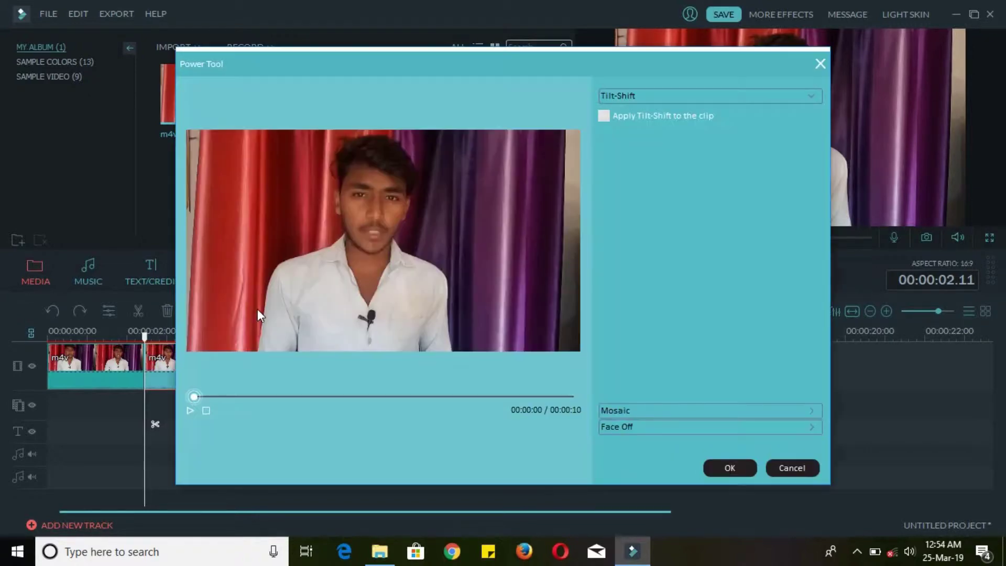
left_click(603, 117)
left_click(604, 115)
left_click_drag(427, 244, 465, 247)
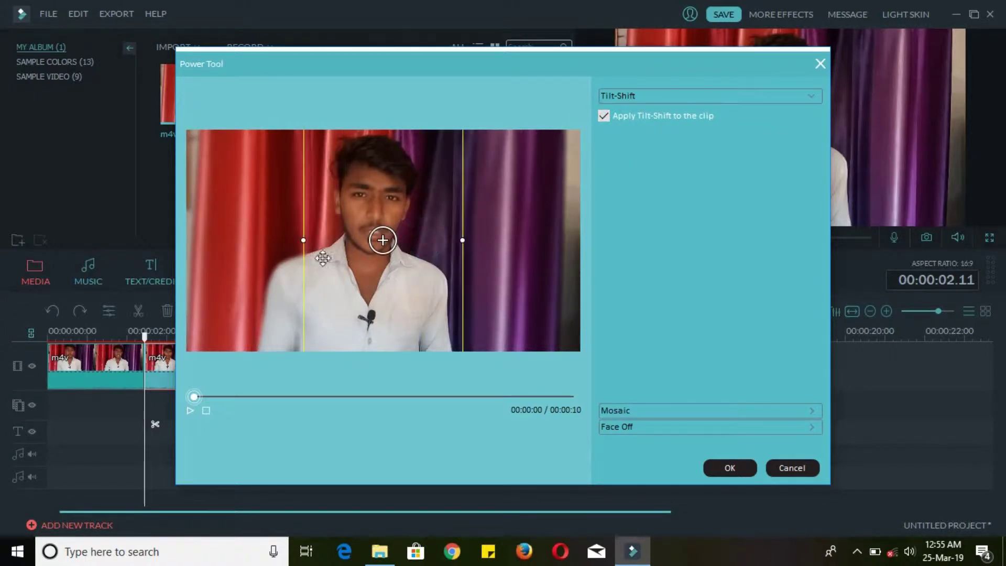
left_click_drag(306, 241, 254, 252)
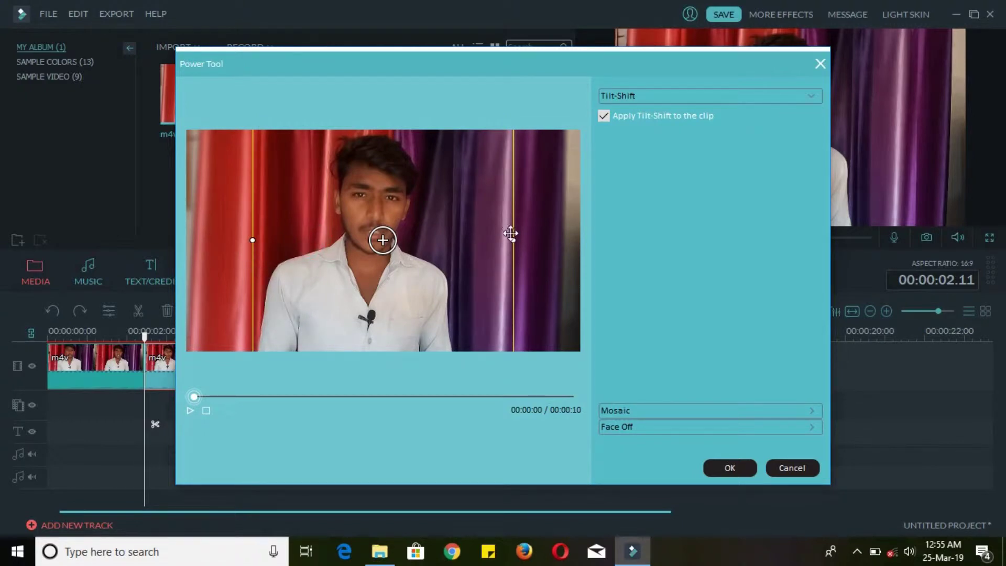
left_click_drag(513, 240, 455, 254)
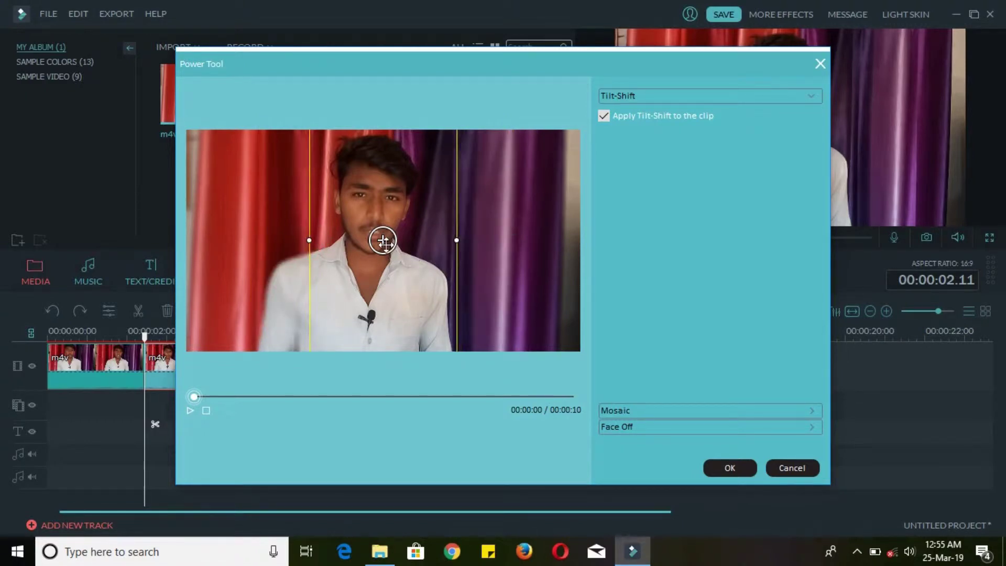
left_click_drag(382, 240, 365, 242)
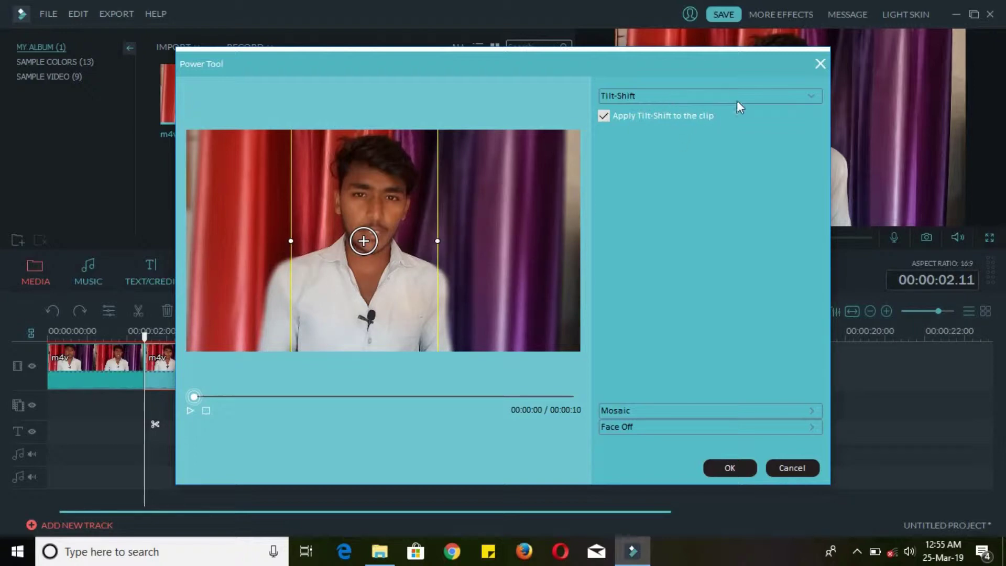
left_click(790, 467)
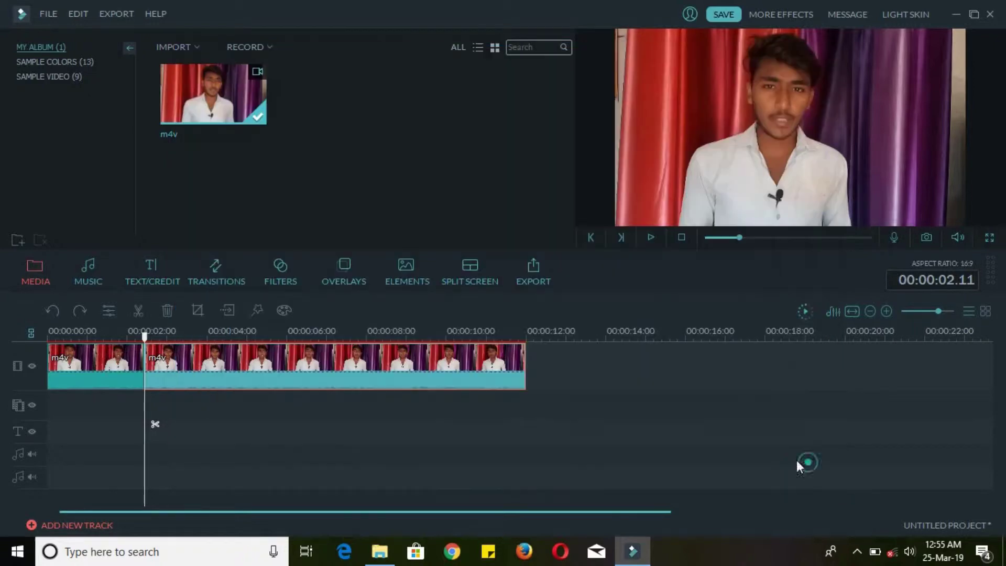
- In Advanced Color Tuning, set temperature 28, tint 6 and raise brightness to 38
left_click(288, 312)
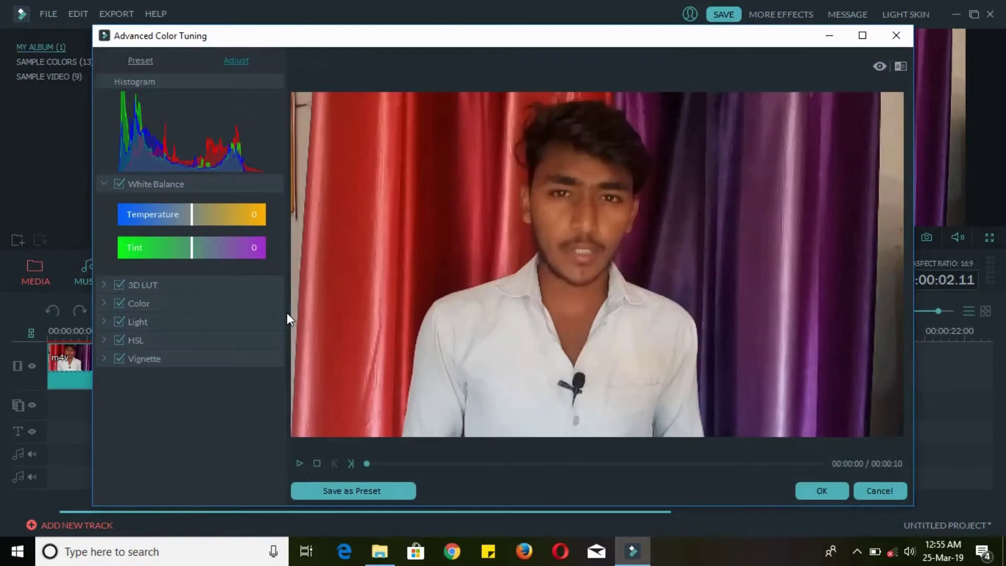
left_click_drag(192, 214, 158, 256)
left_click_drag(220, 268, 197, 267)
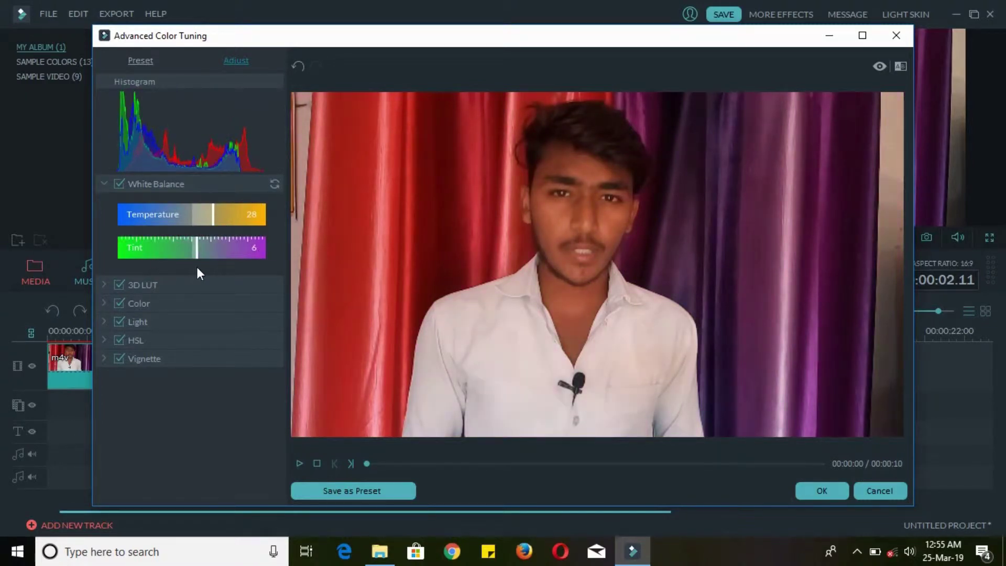
left_click(104, 285)
left_click(104, 288)
left_click(105, 303)
left_click_drag(188, 366, 219, 366)
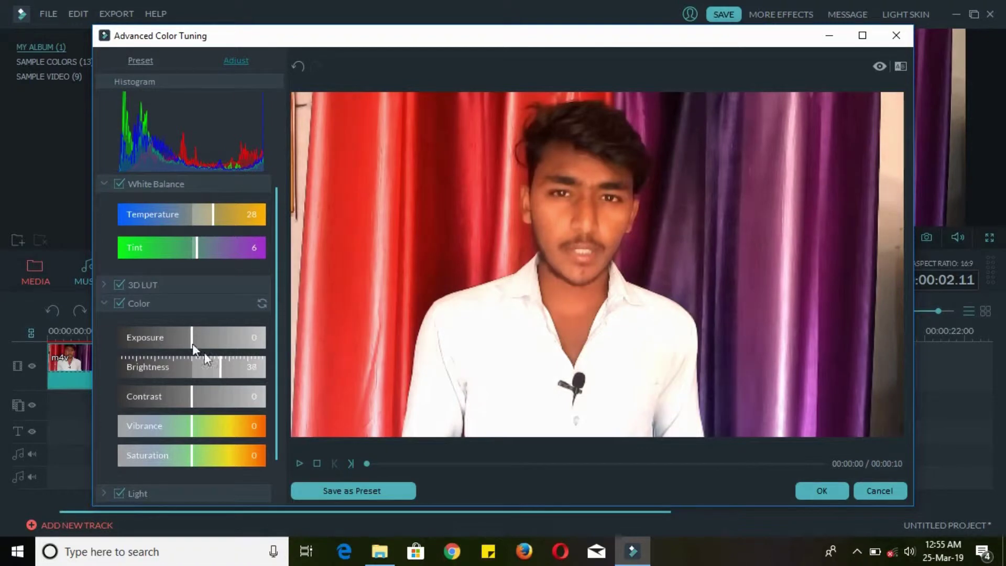
- Set shadows -31, highlights 13 and whites -9, then apply the colour tuning
left_click(105, 303)
left_click(104, 322)
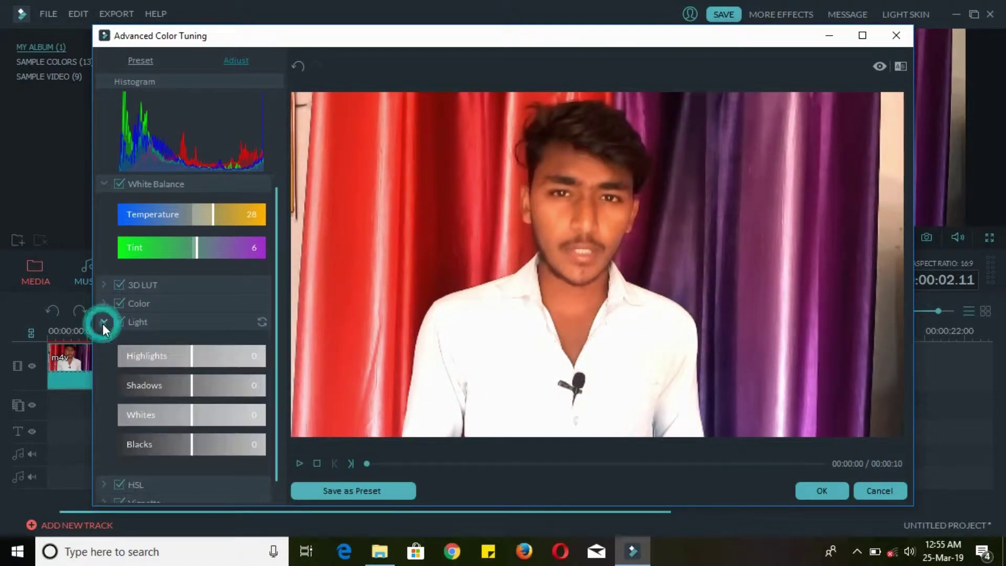
left_click_drag(188, 386, 170, 389)
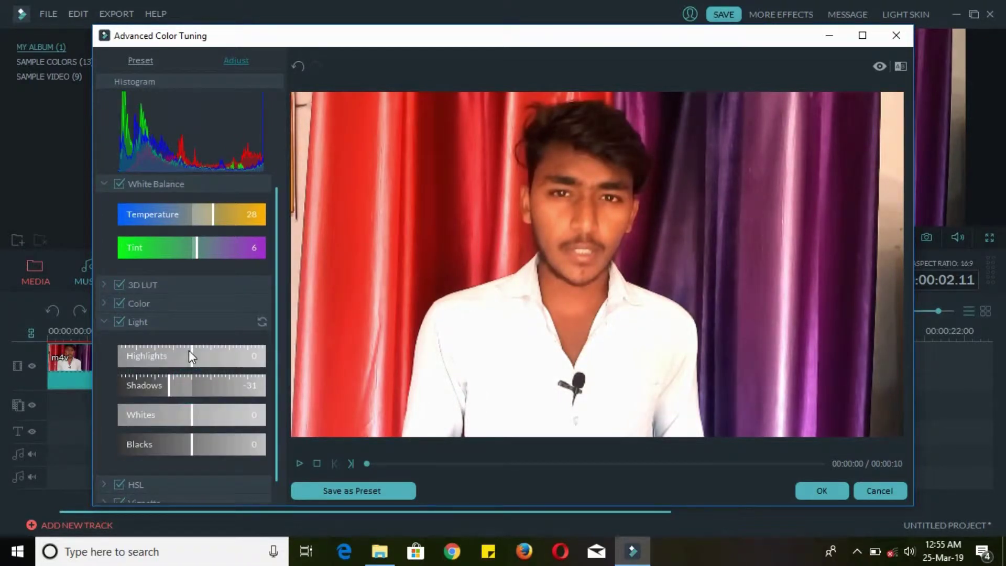
mouse_move(190, 350)
left_mouse_down()
mouse_move(175, 355)
mouse_move(202, 357)
left_mouse_up()
left_click_drag(191, 417, 188, 417)
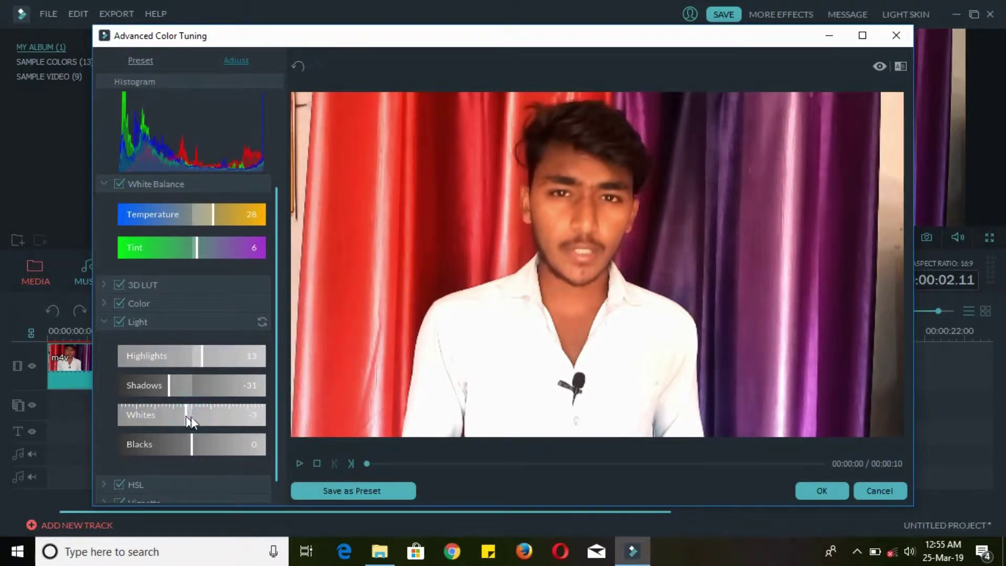
left_click(822, 491)
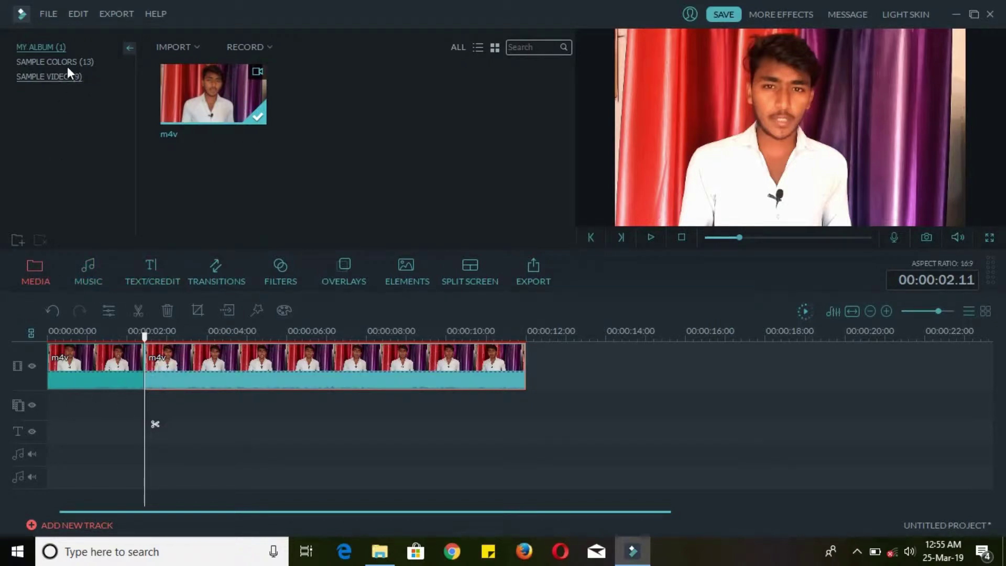
- Add the Countdown6 sample video at the timeline start and preview it
left_click(49, 335)
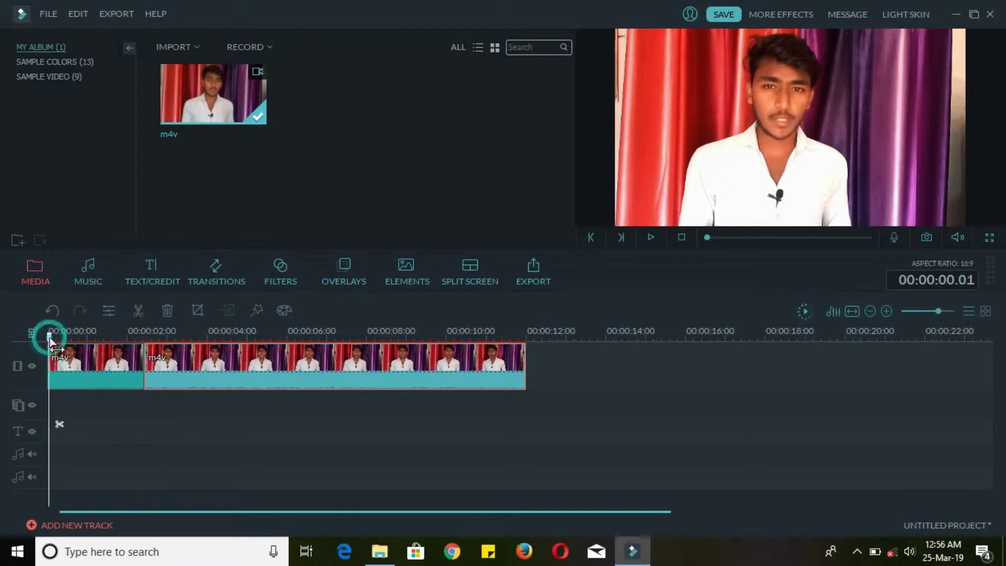
left_click(62, 61)
mouse_move(263, 108)
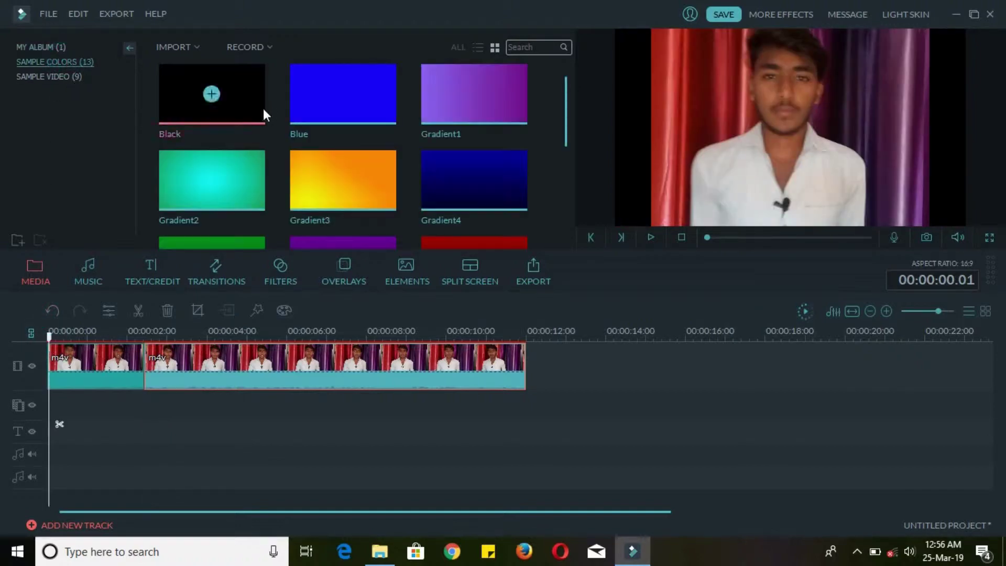
left_click(61, 75)
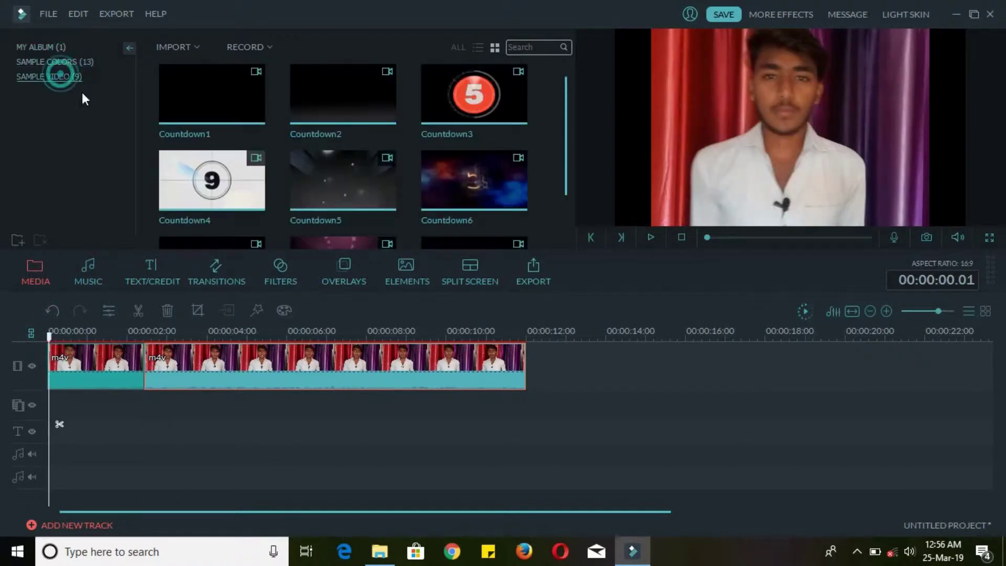
left_click(475, 180)
left_click(651, 237)
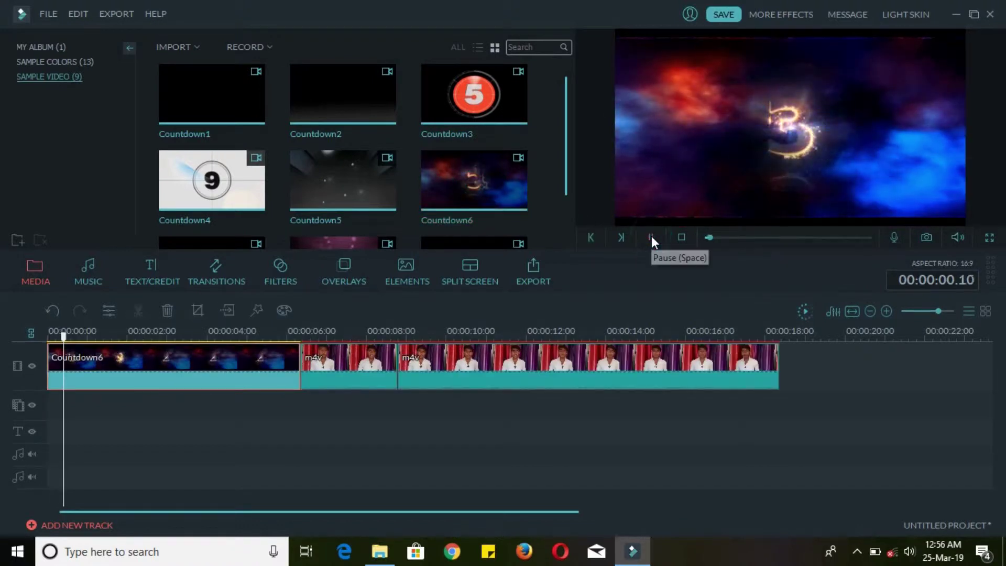
left_click(651, 237)
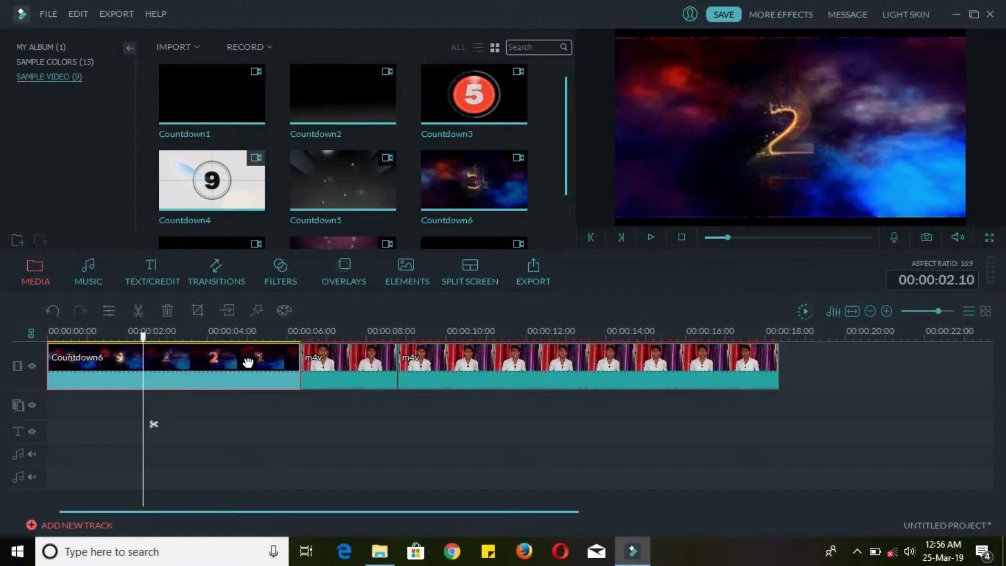
- Split Countdown6 at 00:00:04.17 and delete its first part
left_click(235, 341)
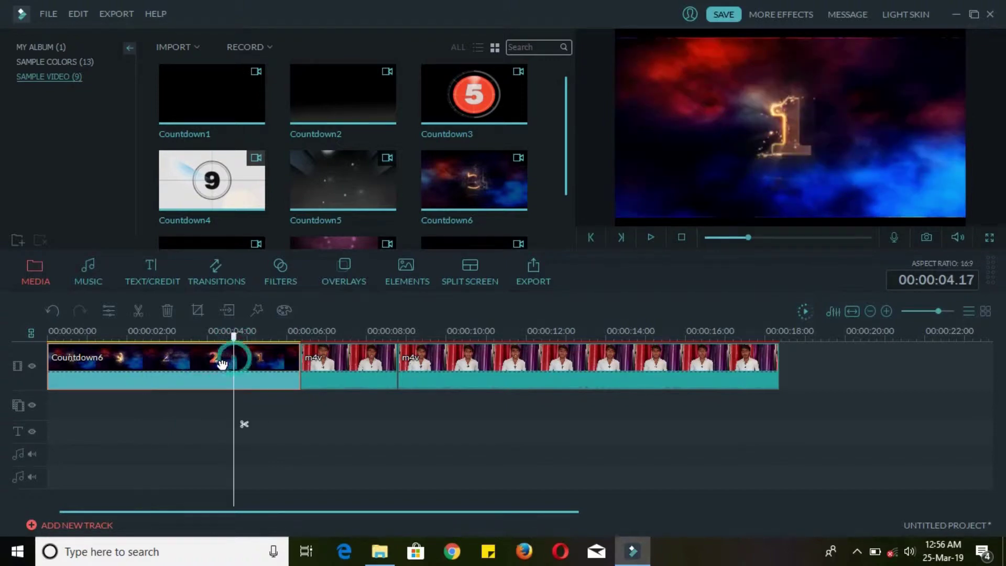
left_click(138, 311)
left_click(135, 352)
left_click(167, 310)
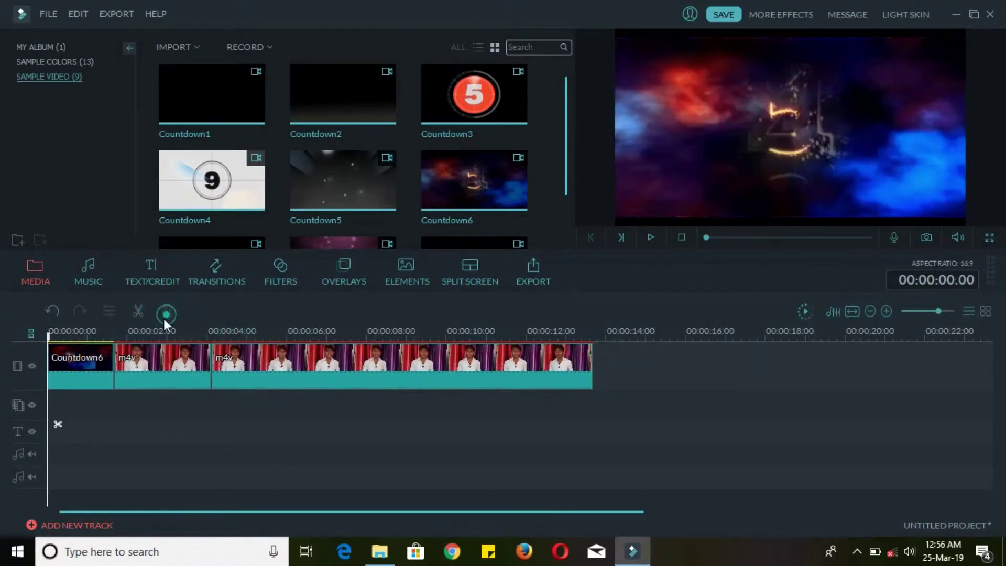
- Place the rock track 'Since I Started - Roll In Vinocor' on the music track and preview it
left_click(91, 270)
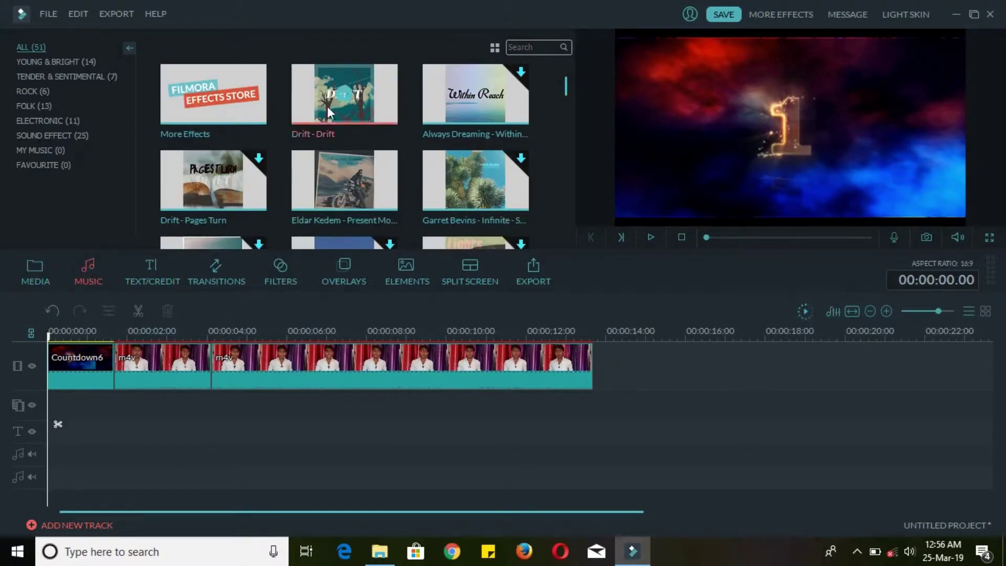
mouse_move(567, 96)
left_mouse_down()
mouse_move(570, 124)
mouse_move(566, 83)
left_mouse_up()
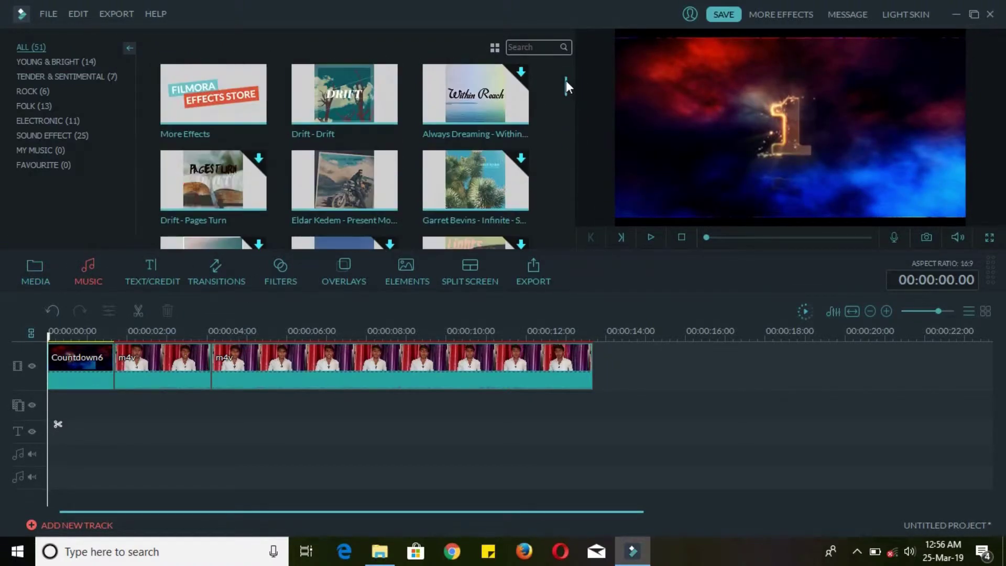
left_click(473, 182)
left_click(40, 91)
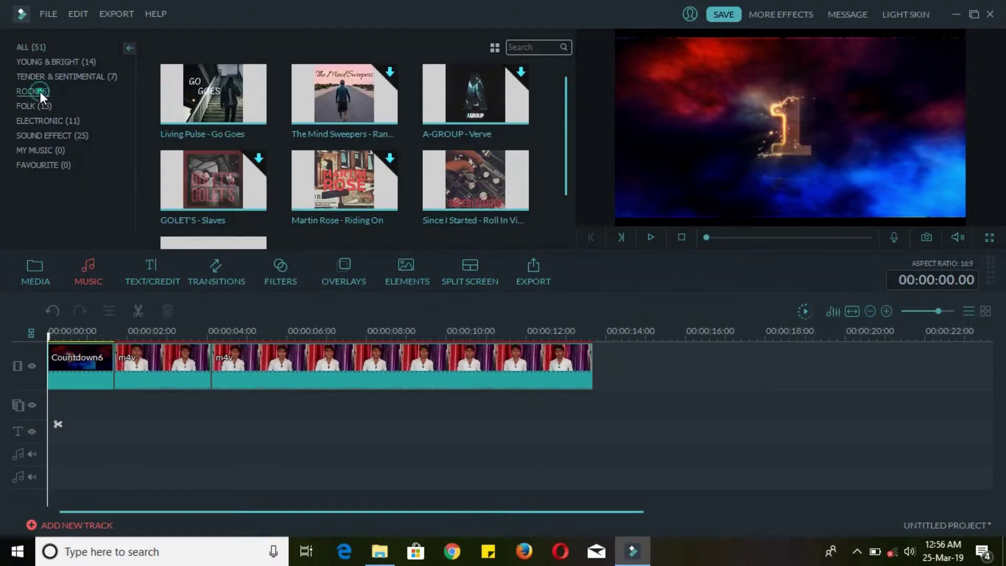
mouse_move(452, 176)
left_click_drag(452, 170, 121, 465)
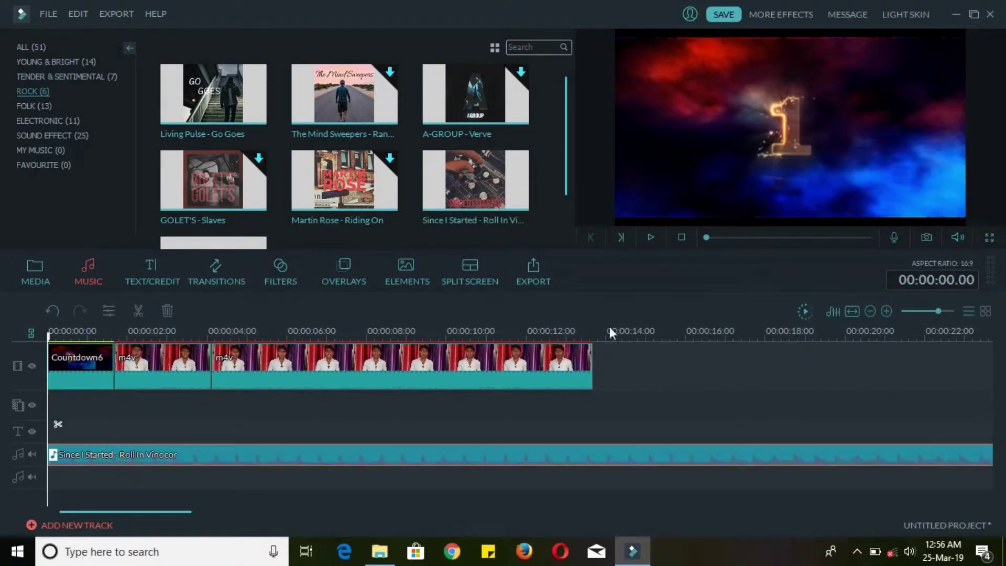
left_click(651, 237)
left_click(652, 237)
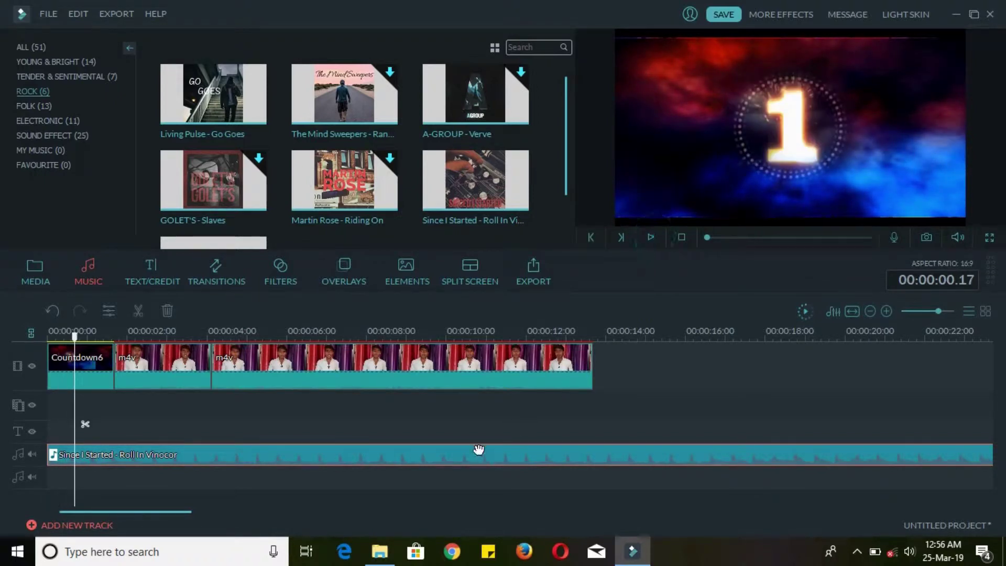
- Split the music at 00:00:13.17 and delete the part running past the video
left_click(594, 336)
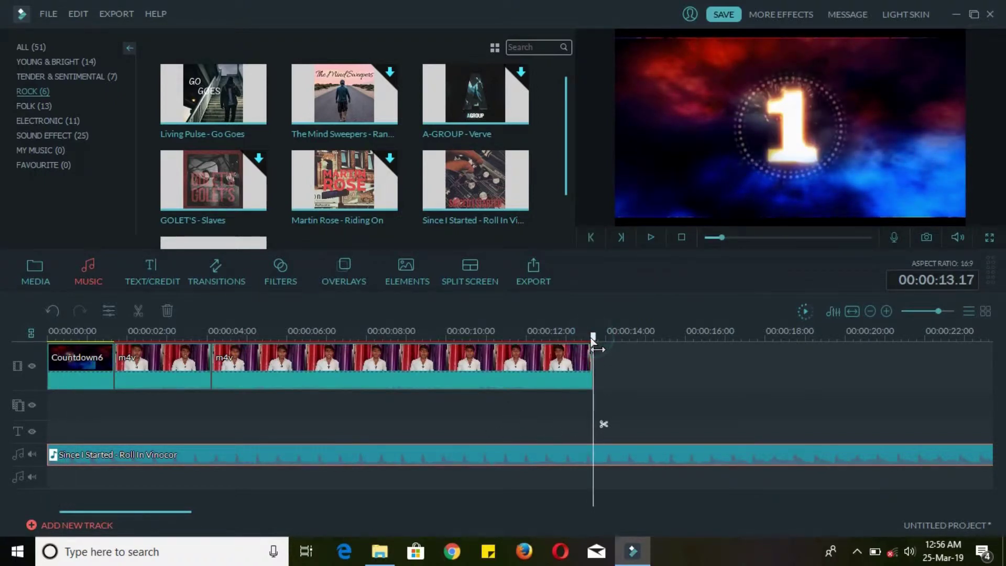
left_click(629, 459)
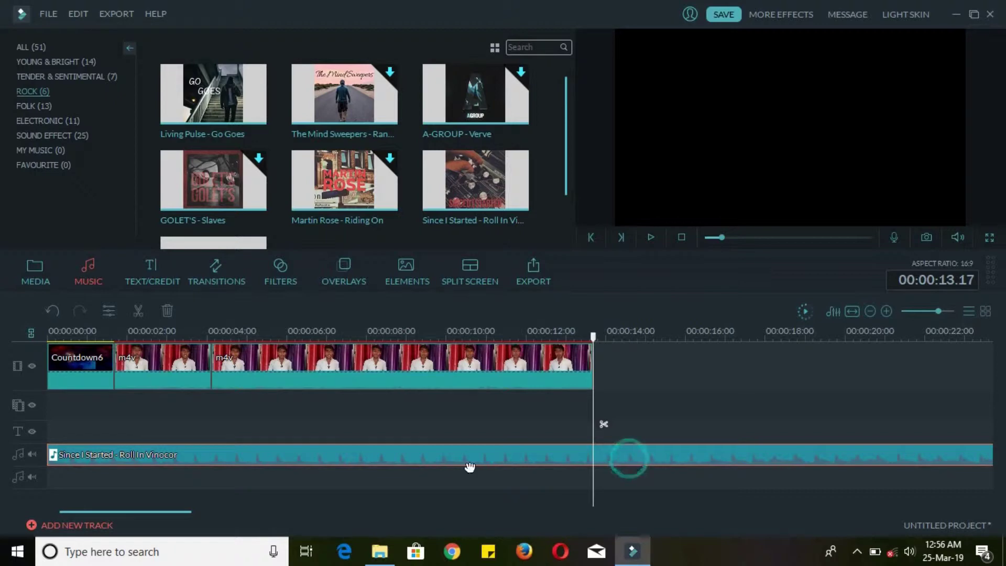
left_click(138, 311)
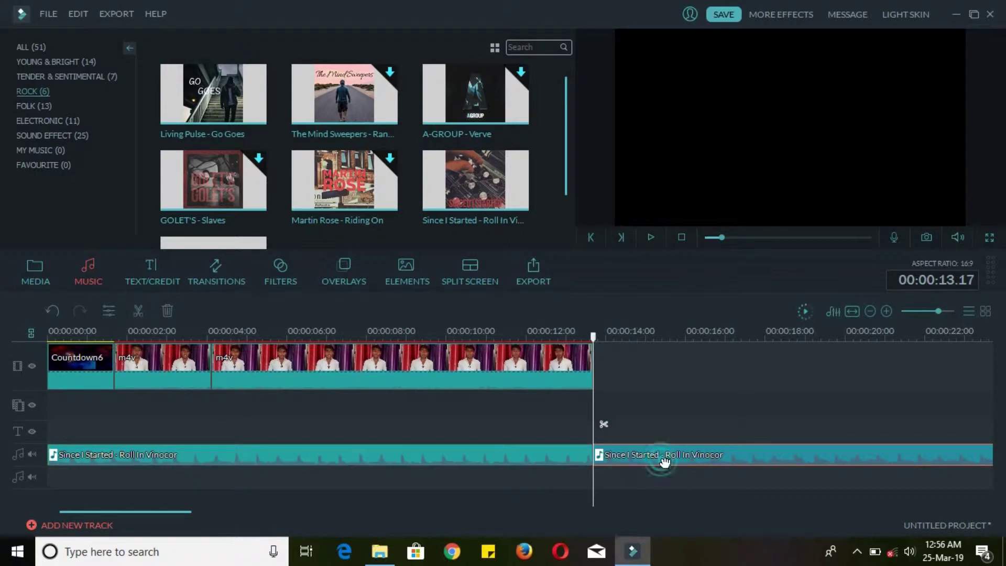
left_click(168, 311)
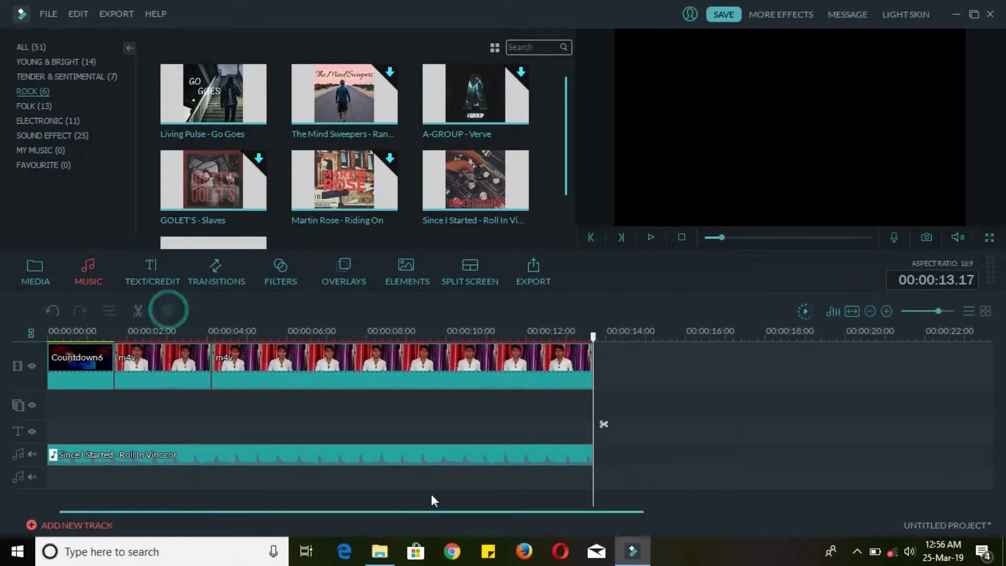
left_click(377, 455)
- Edit the music clip's audio settings, bring its volume down to about 15, and apply
right_click(114, 458)
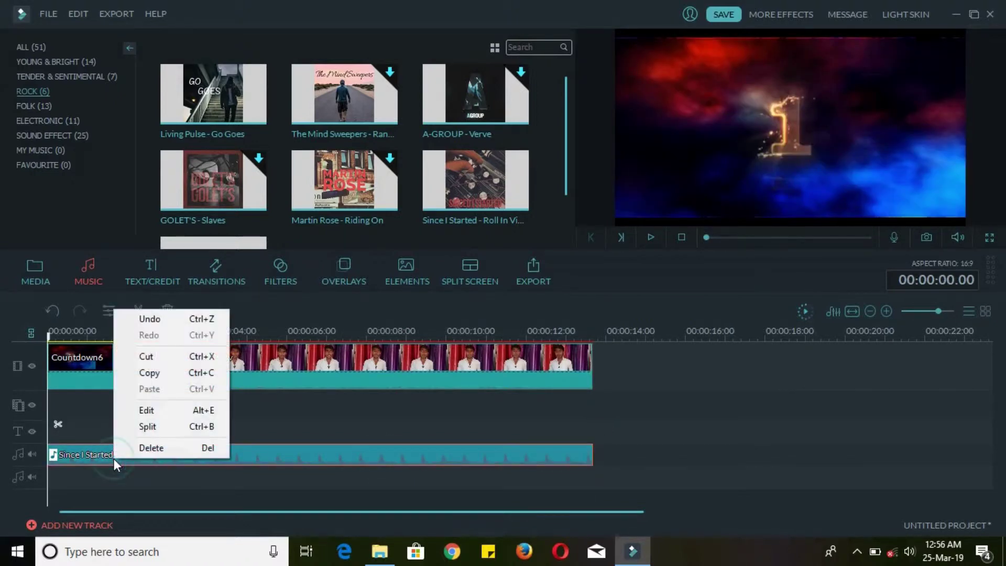
left_click(166, 411)
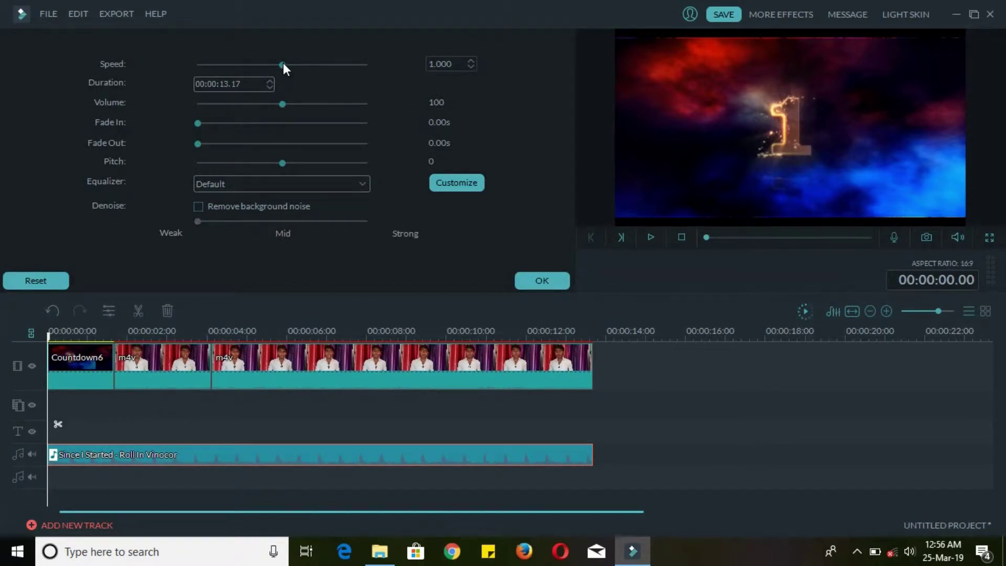
mouse_move(283, 62)
left_mouse_down()
mouse_move(222, 72)
mouse_move(307, 73)
mouse_move(271, 68)
mouse_move(281, 71)
left_mouse_up()
left_click_drag(281, 104, 208, 113)
left_click_drag(204, 115, 313, 117)
left_click_drag(309, 118, 210, 116)
left_click(533, 281)
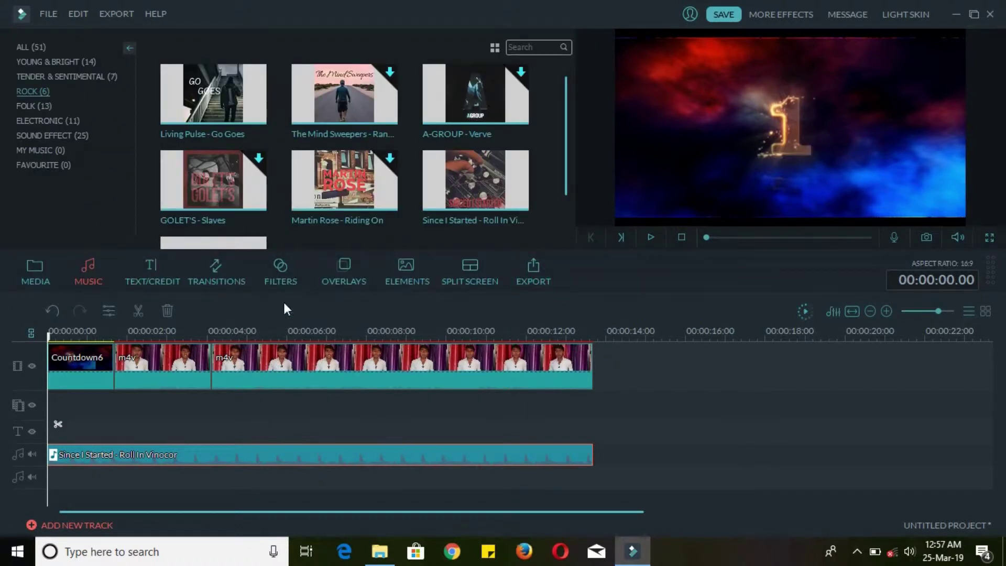
- Drag the Title 2 template from Text/Credit onto the start of the text track
left_click(150, 281)
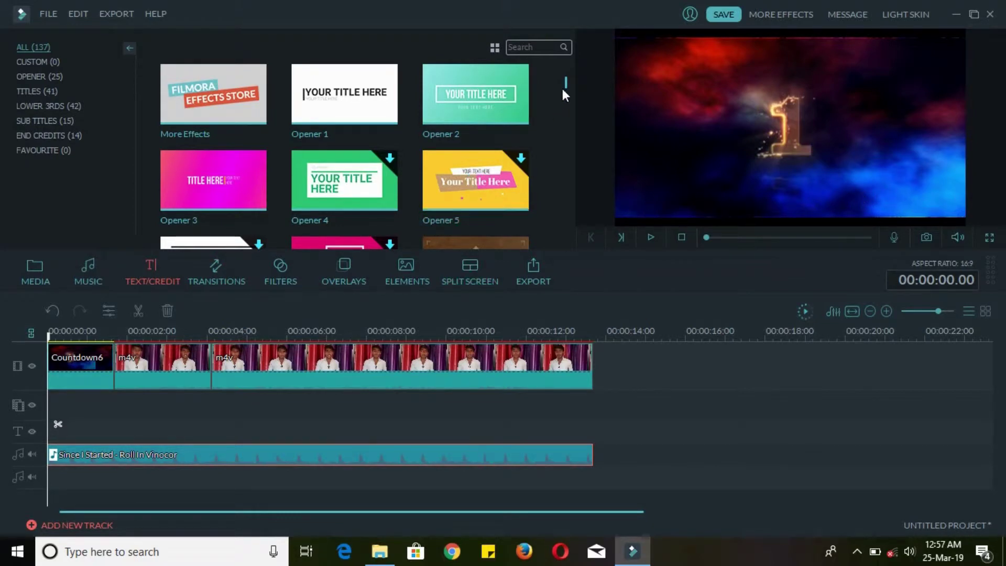
scroll(344, 99, "down", 6)
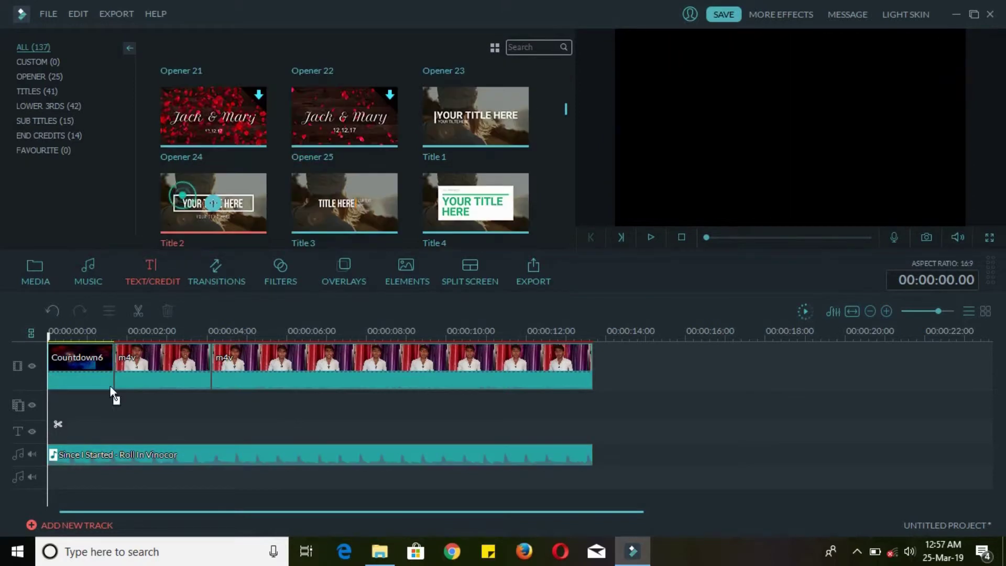
left_click_drag(110, 386, 78, 433)
right_click(79, 435)
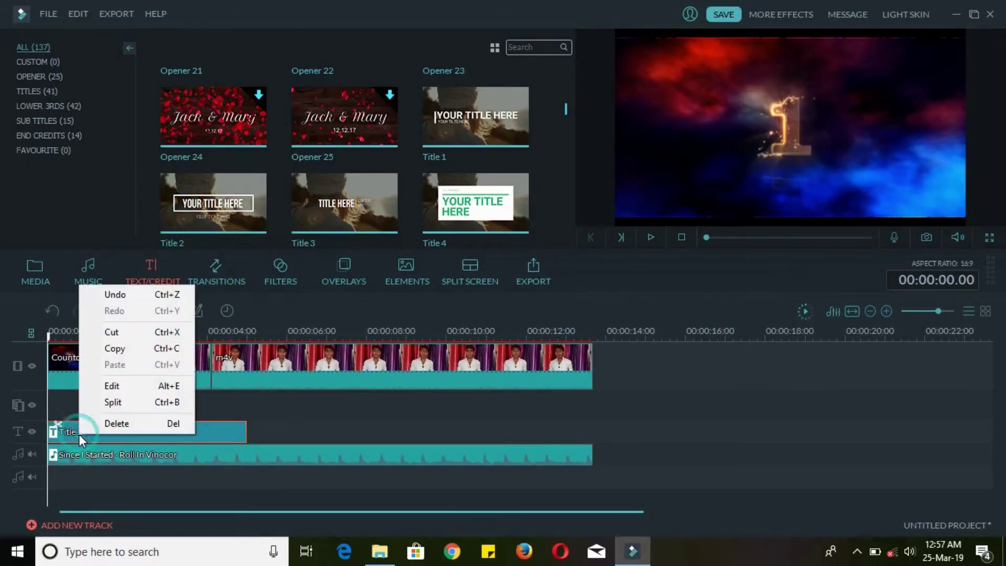
- Replace the YOUR TITLE HERE headline with the person's full name
left_click(109, 387)
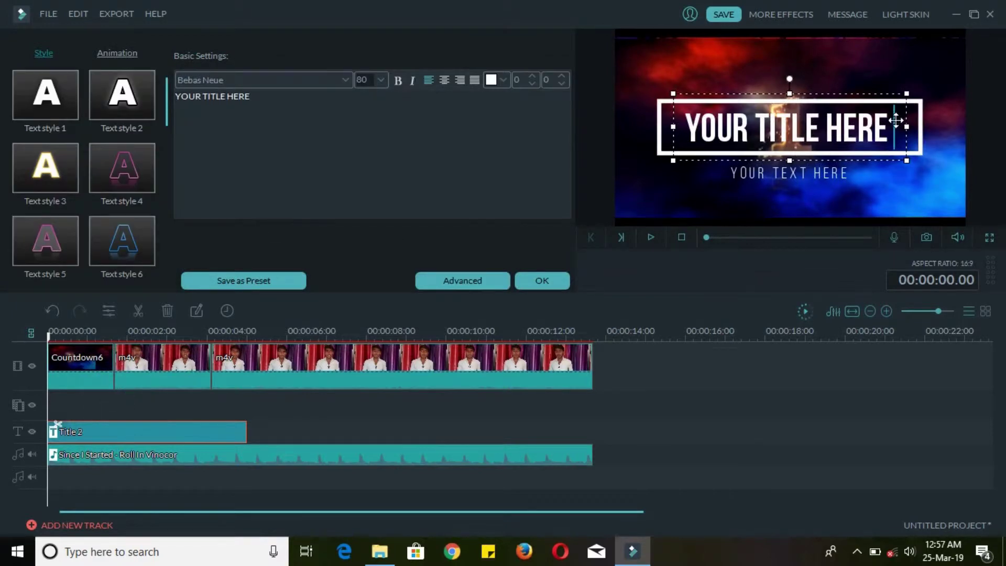
left_click_drag(896, 120, 685, 134)
type("\\")
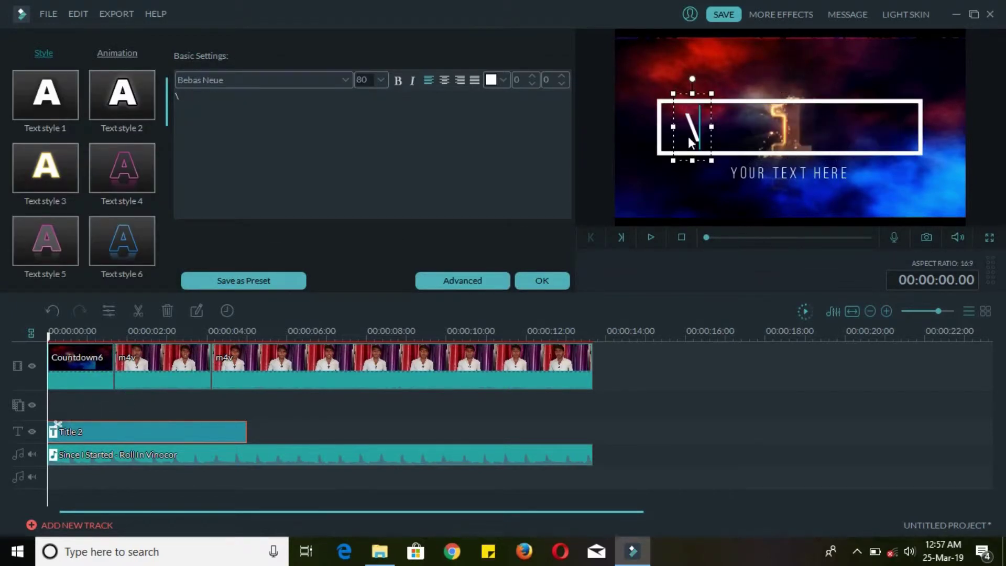
key("BackSpace")
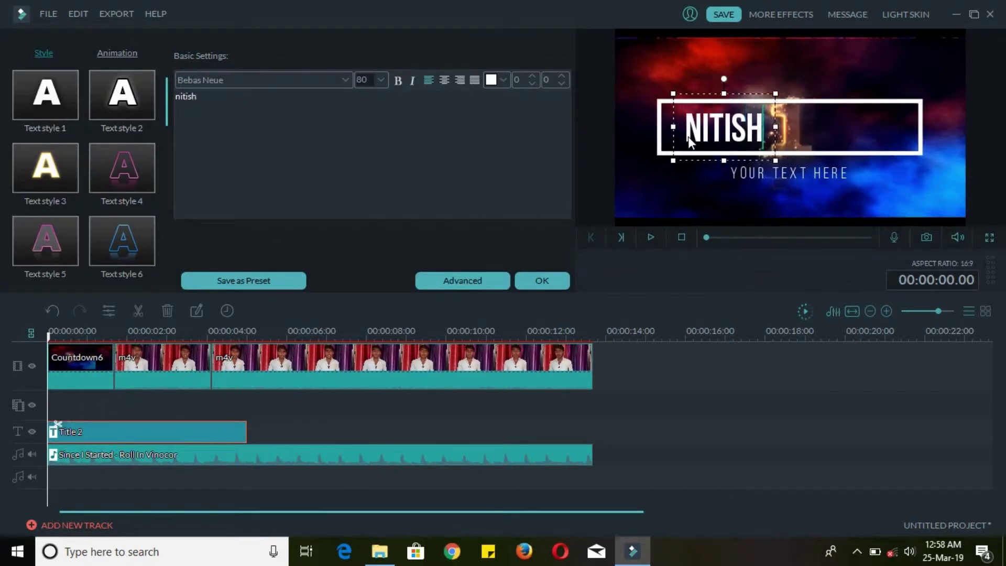
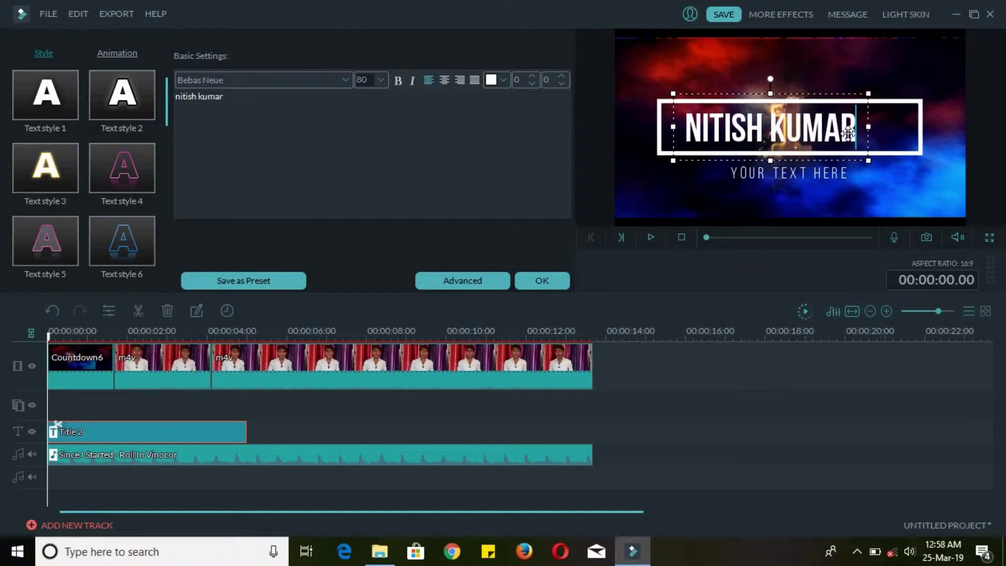
left_click_drag(848, 134, 682, 133)
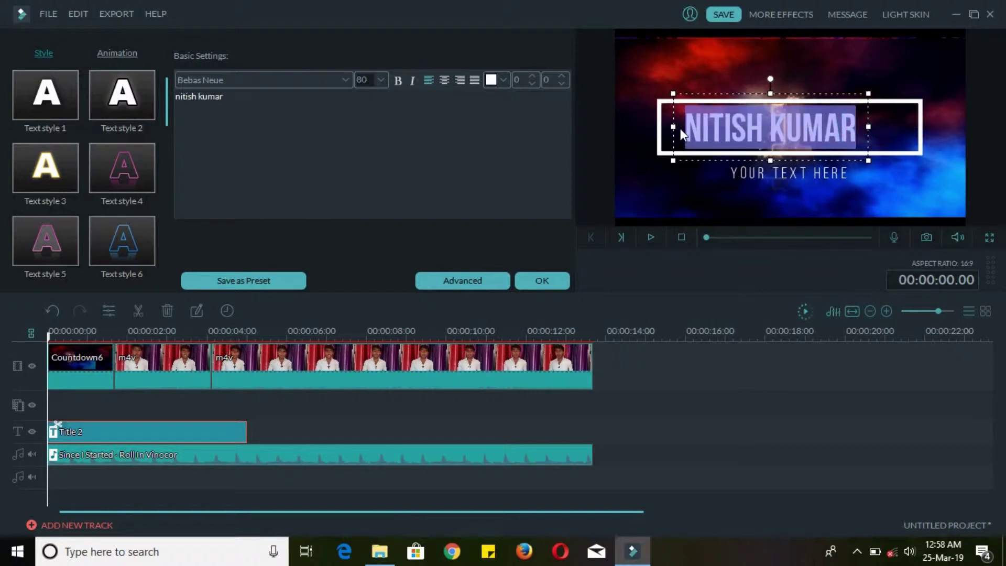
- Make the name headline red at font size 100, keeping the current font
left_click(502, 80)
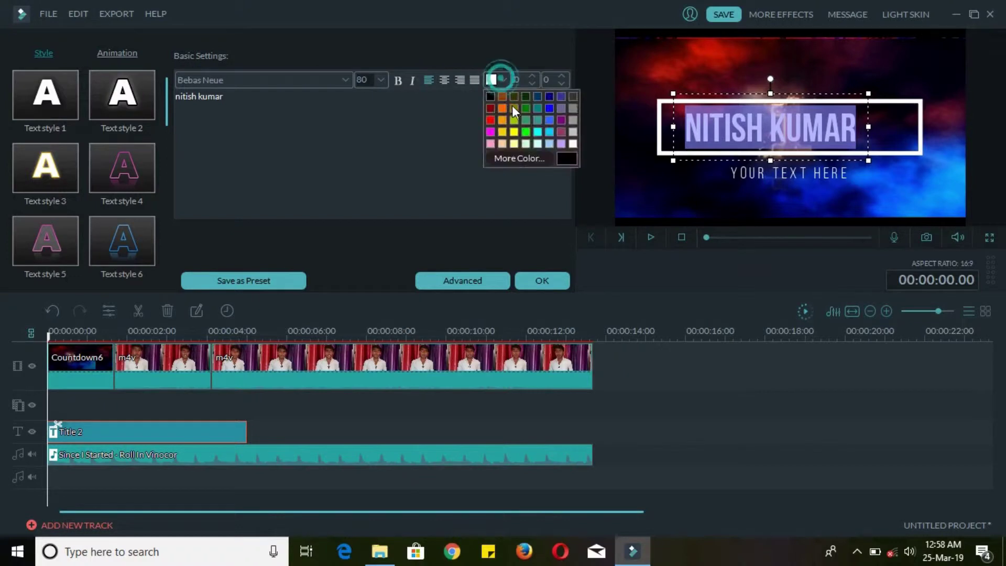
left_click(491, 117)
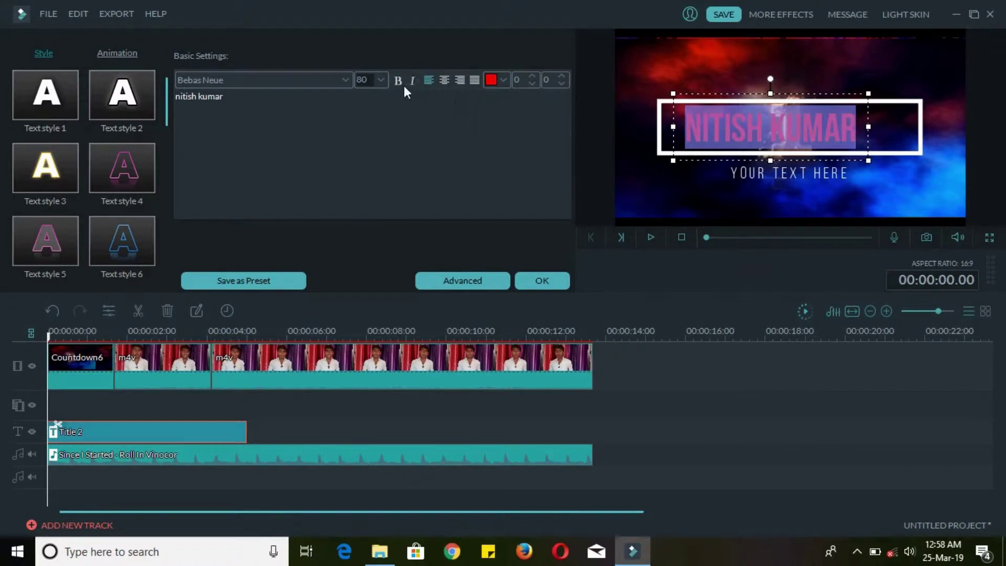
left_click(383, 80)
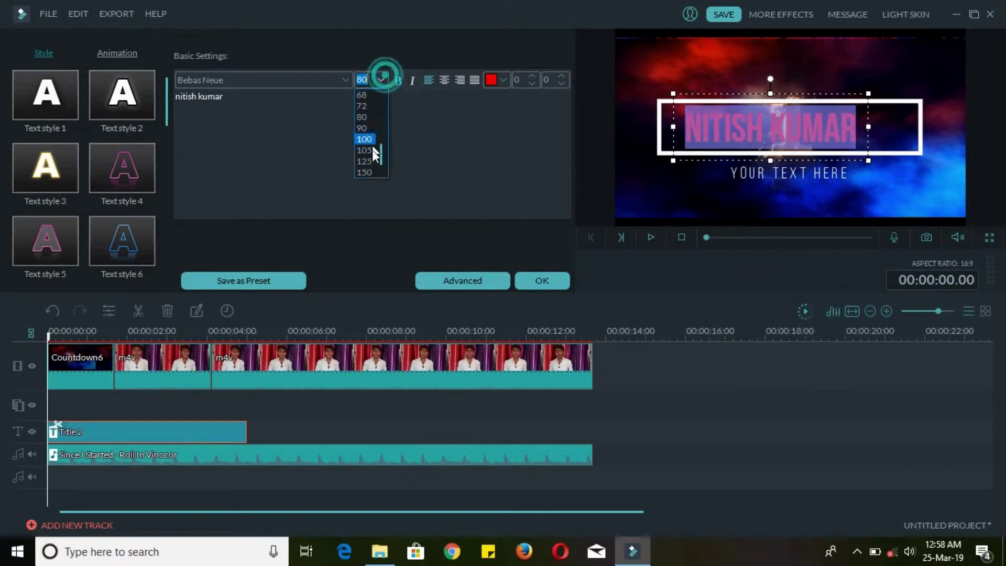
left_click(376, 149)
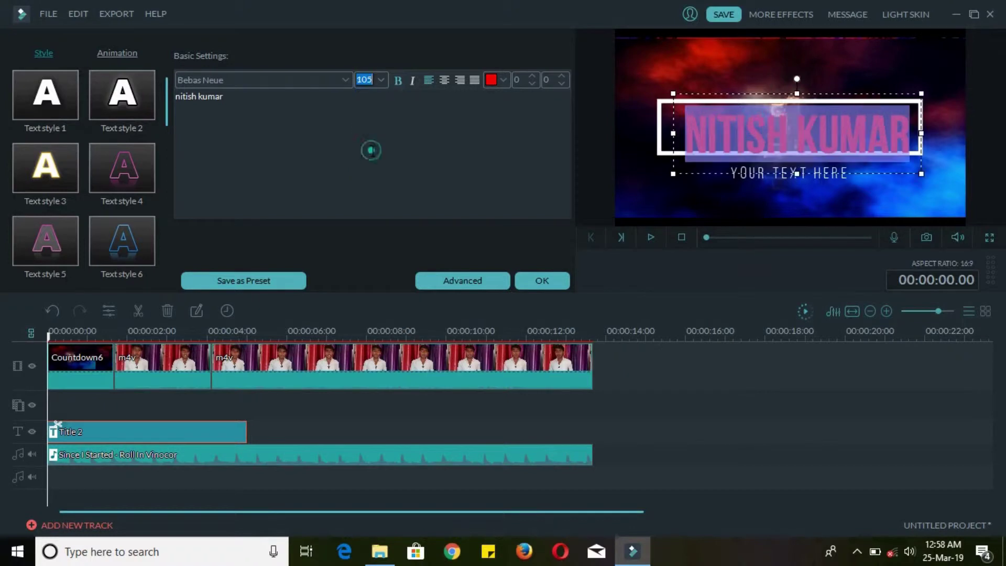
left_click(382, 79)
left_click(366, 134)
left_click(419, 152)
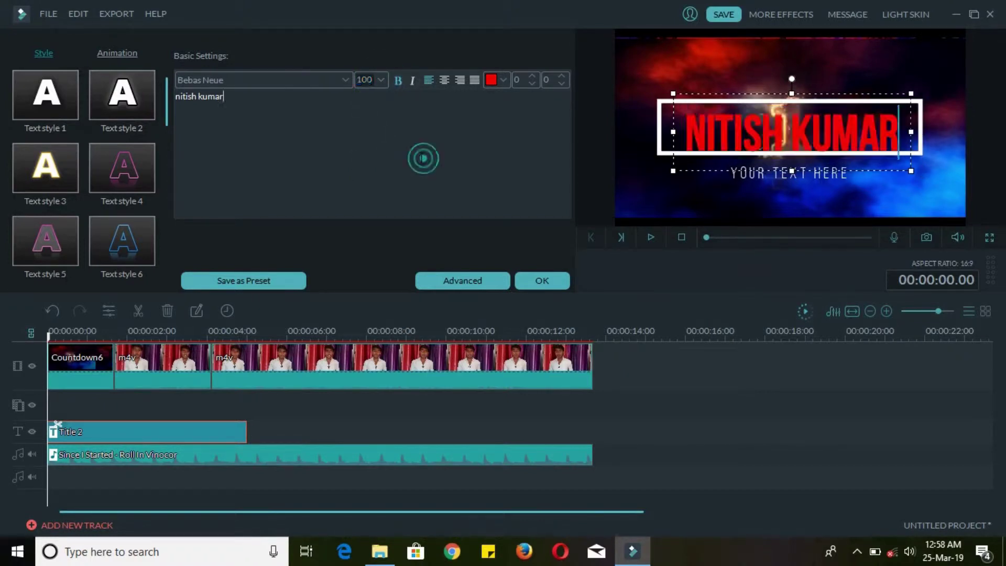
left_click(266, 78)
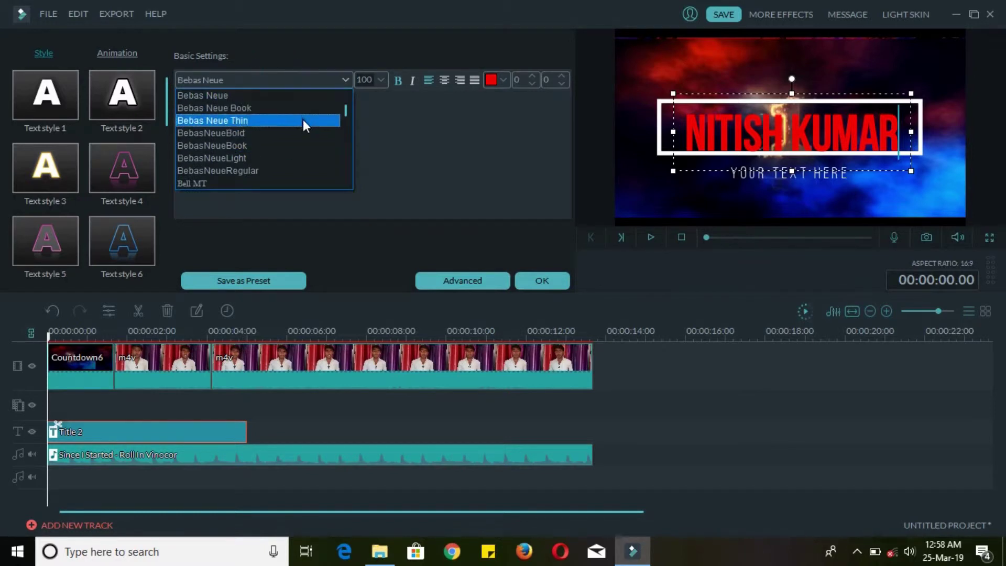
left_click(369, 144)
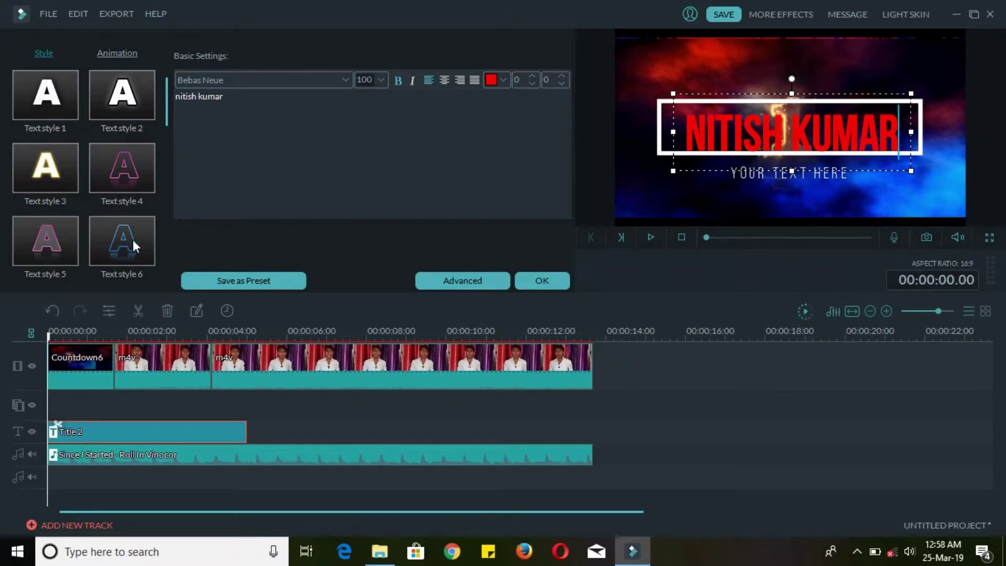
left_click(771, 172)
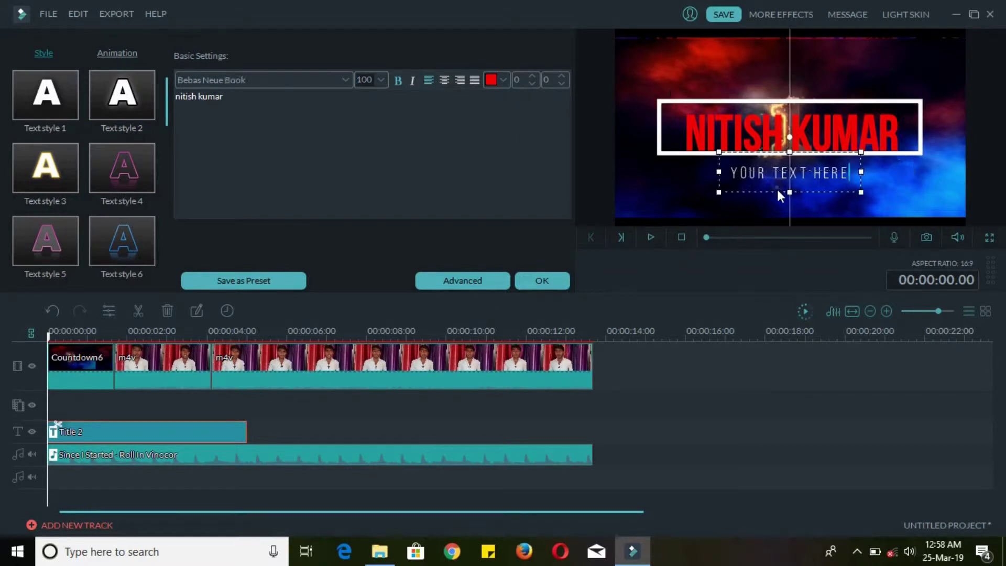
- Change the subtitle text to 'Focus point' and widen its text box
left_click_drag(843, 172, 731, 176)
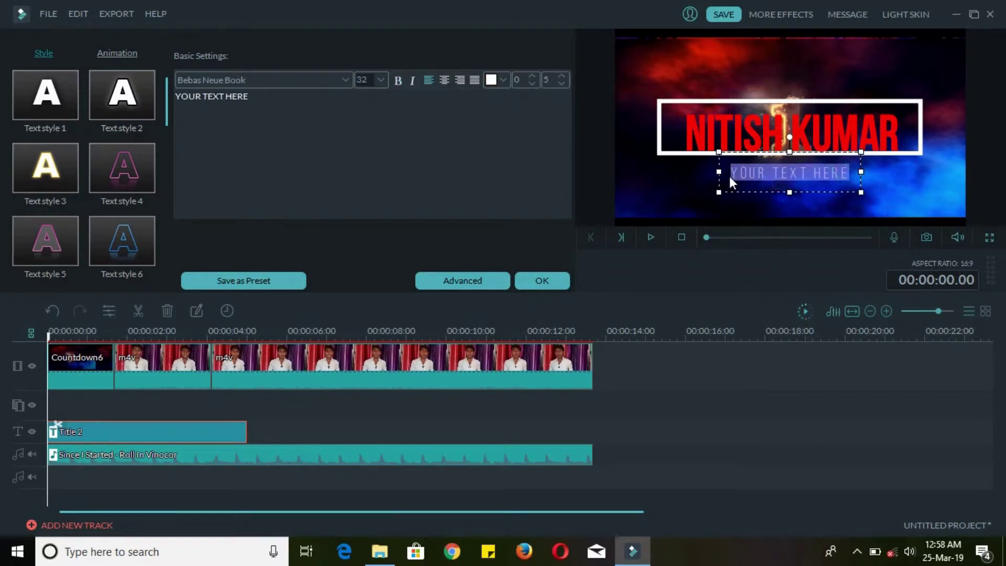
type("Focus ")
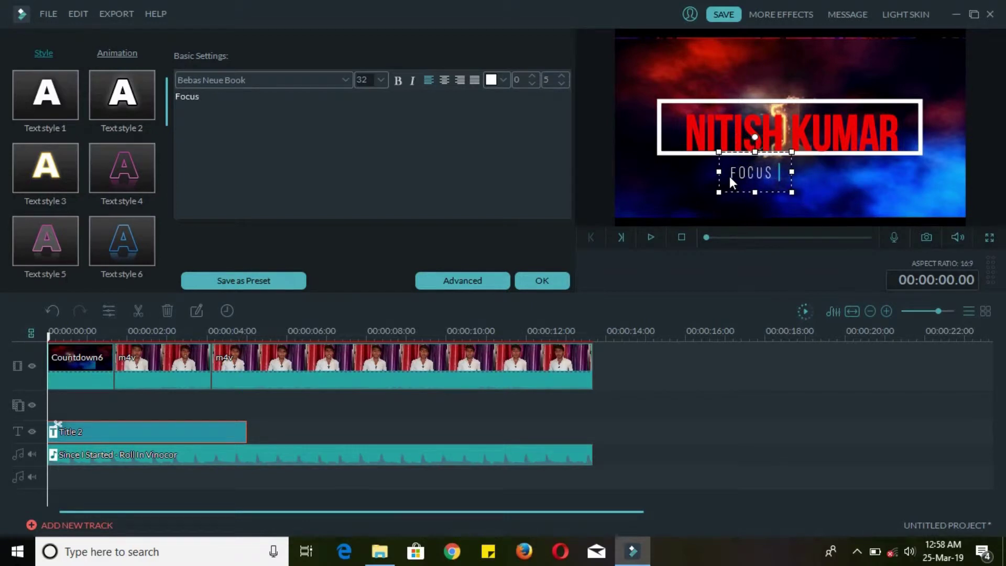
type("point")
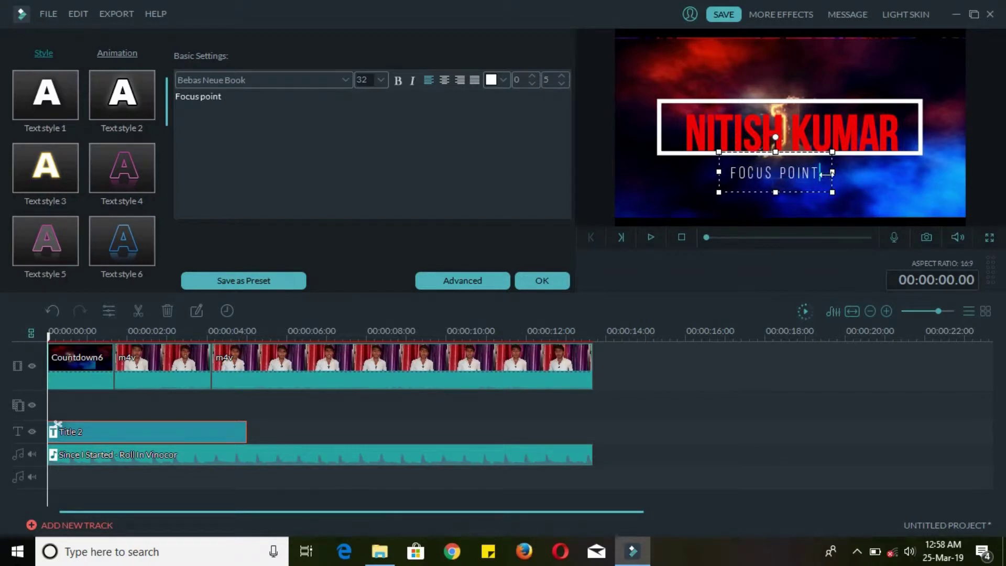
left_click_drag(833, 171, 911, 186)
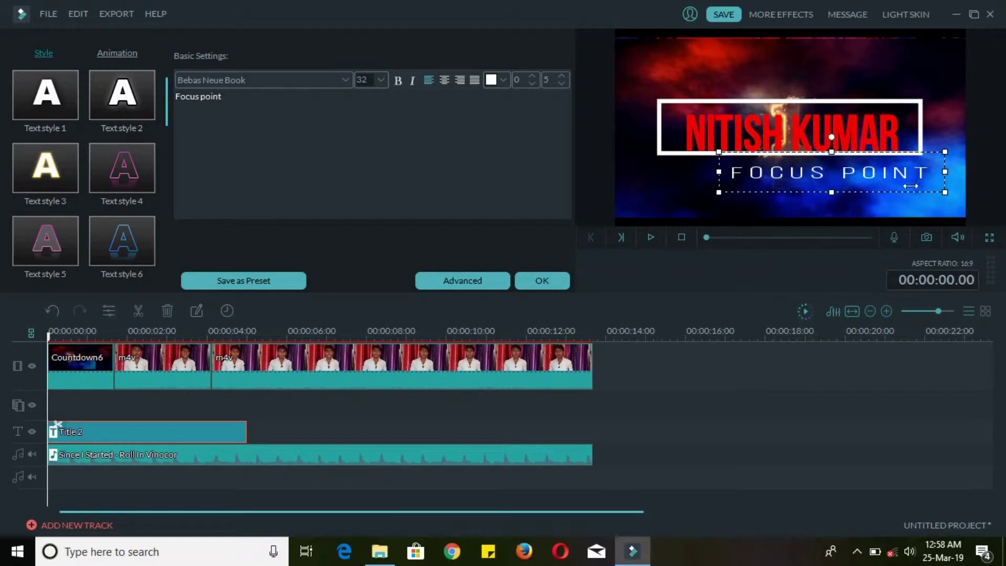
double_click(737, 173)
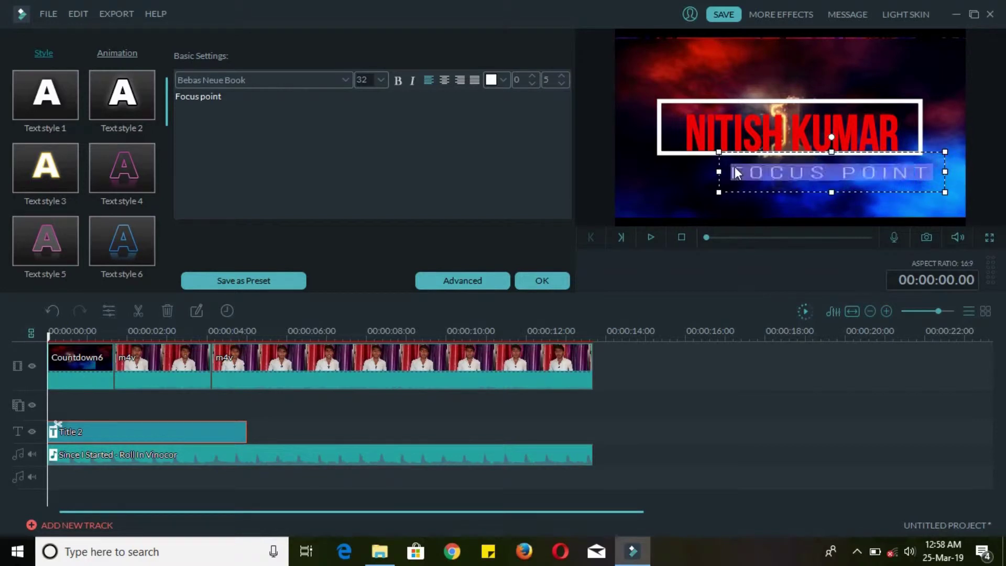
- Set the Focus point subtitle to size 44 and shift it left
left_click(383, 80)
left_click(374, 126)
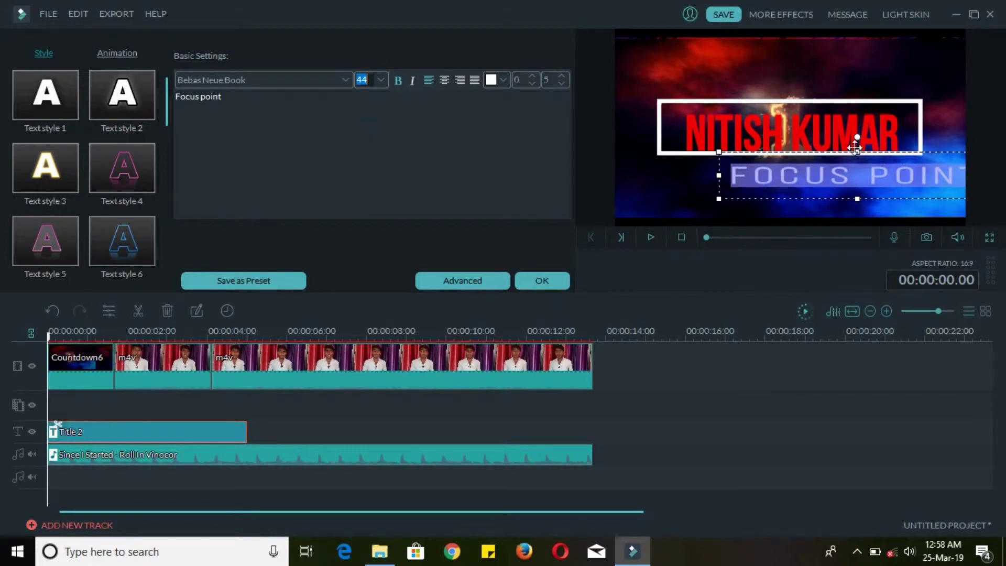
left_click_drag(858, 150, 818, 148)
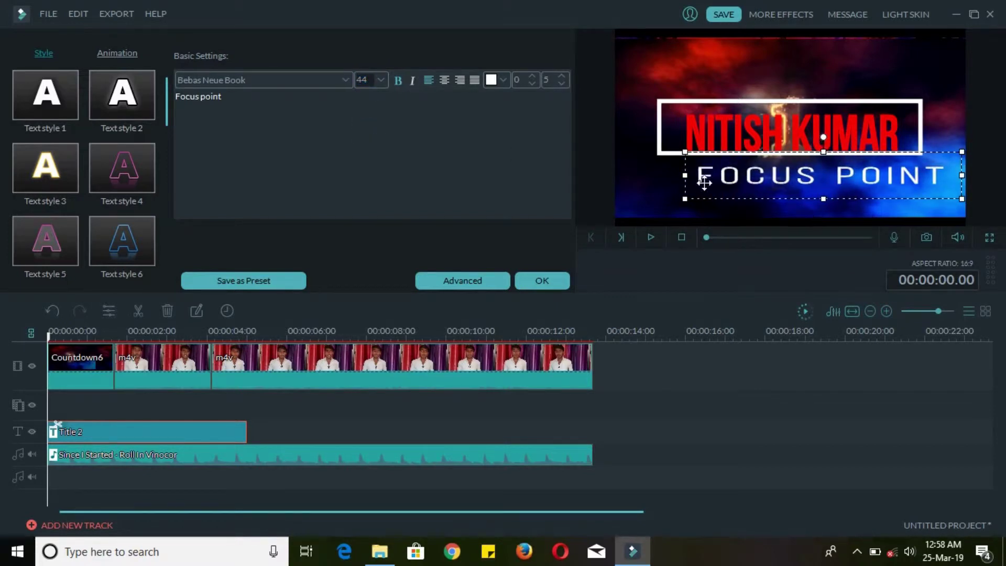
left_click(662, 190)
left_click(835, 175)
- In Advanced Text Edit, animate Focus point with Down Insert and the name with Up Insert
left_click(460, 282)
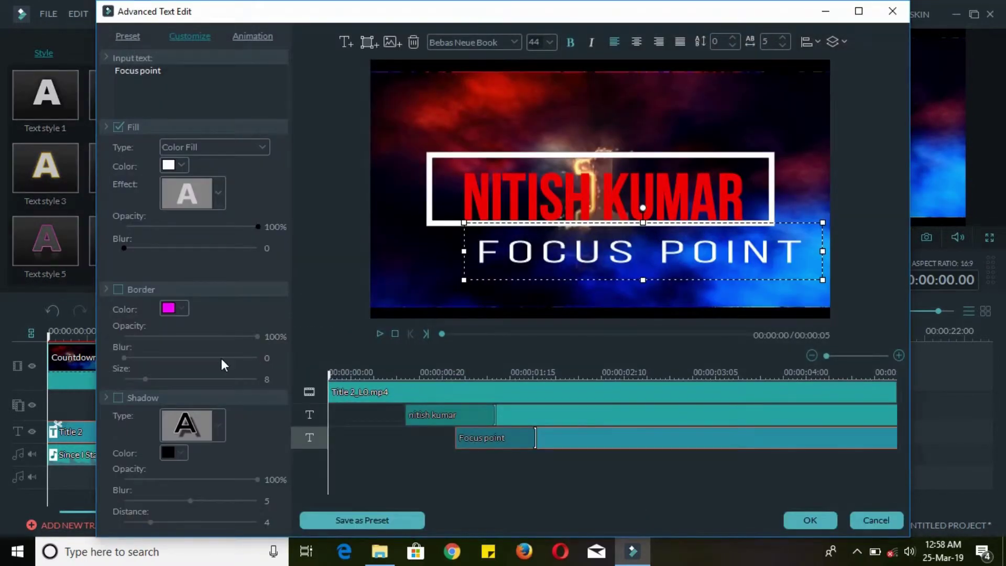
left_click(259, 35)
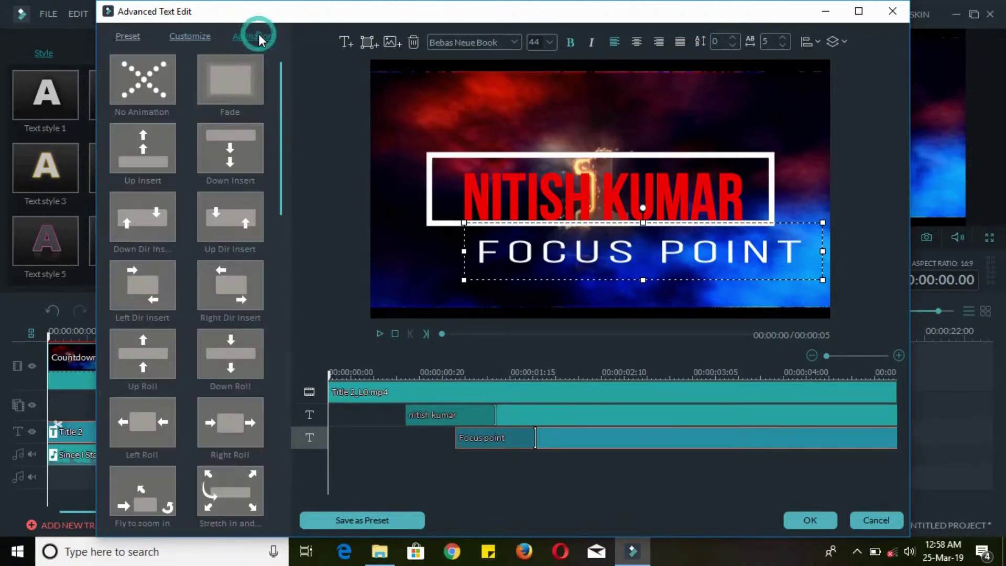
left_click(225, 152)
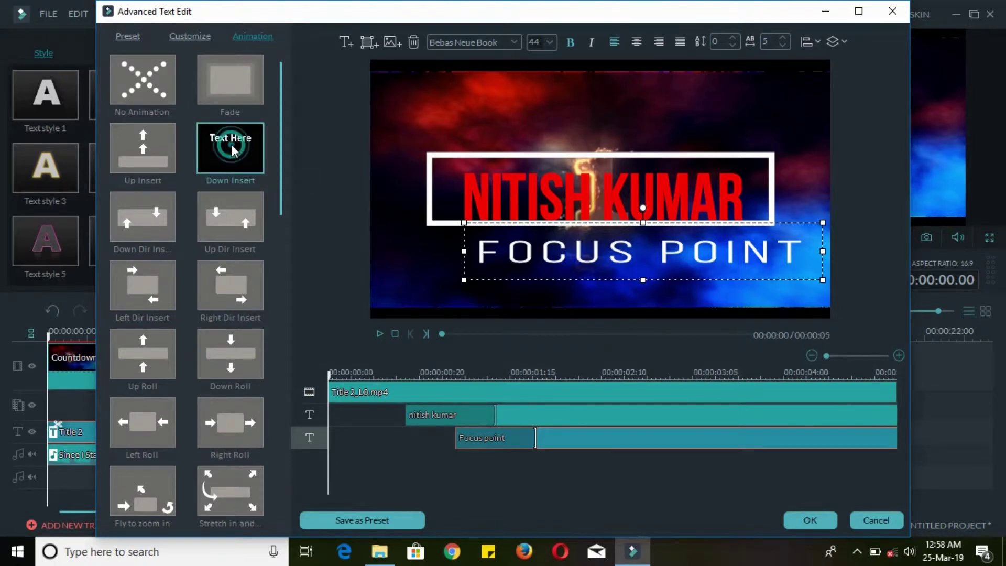
left_click(232, 147)
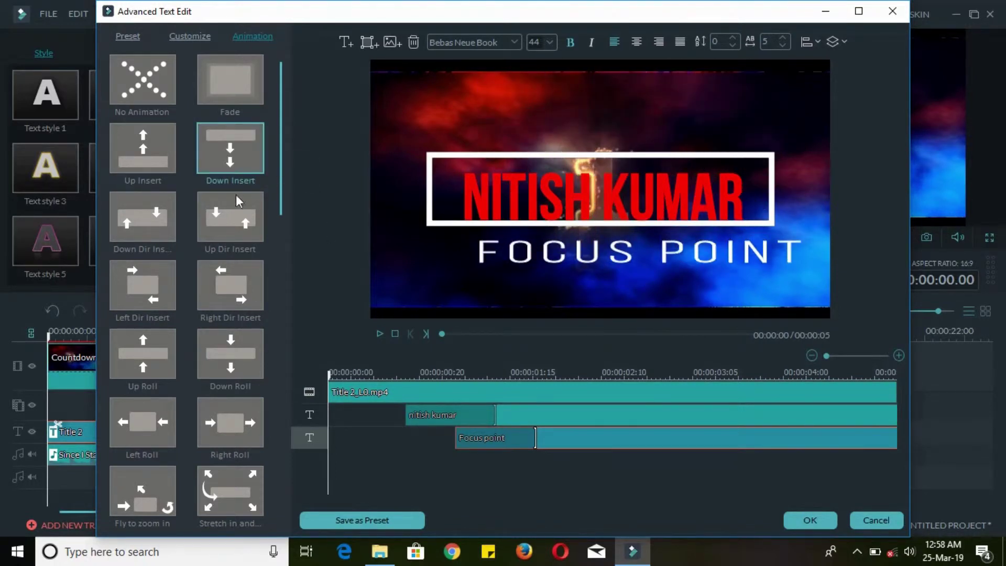
left_click(568, 213)
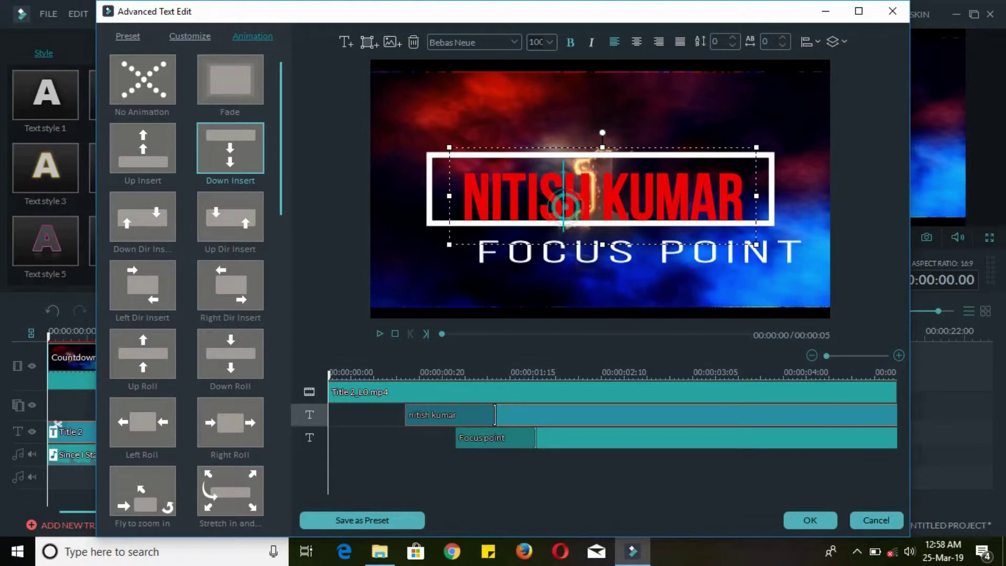
left_click(147, 155)
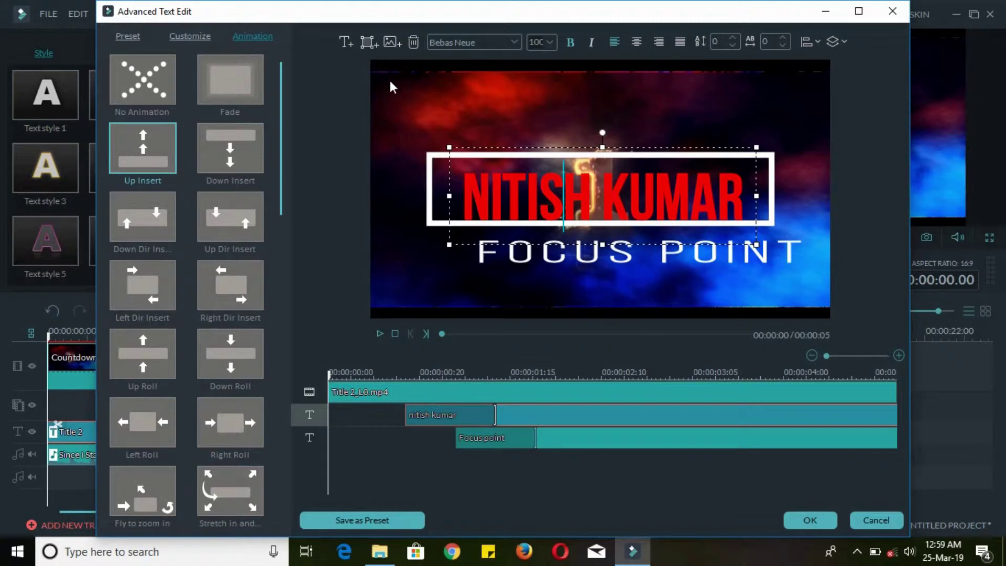
- Insert the Logo 1 ok image from Desktop > Editing Tools > Editing Items
left_click(391, 42)
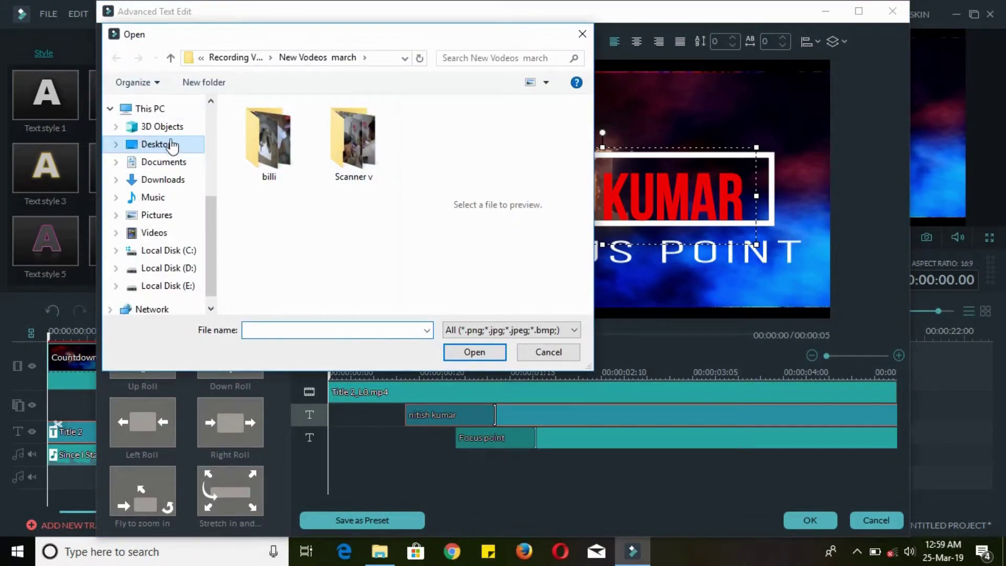
left_click(160, 144)
double_click(260, 272)
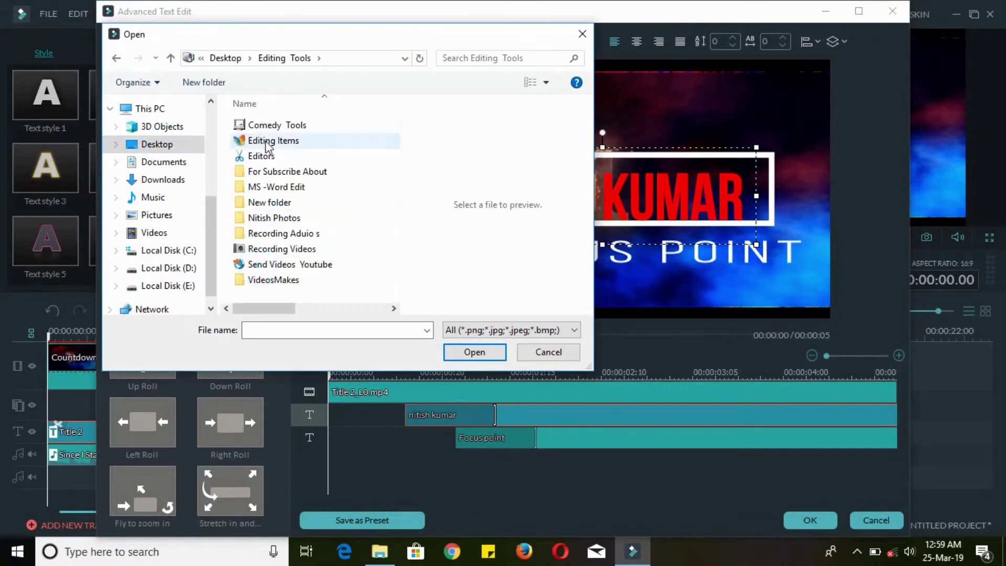
double_click(268, 137)
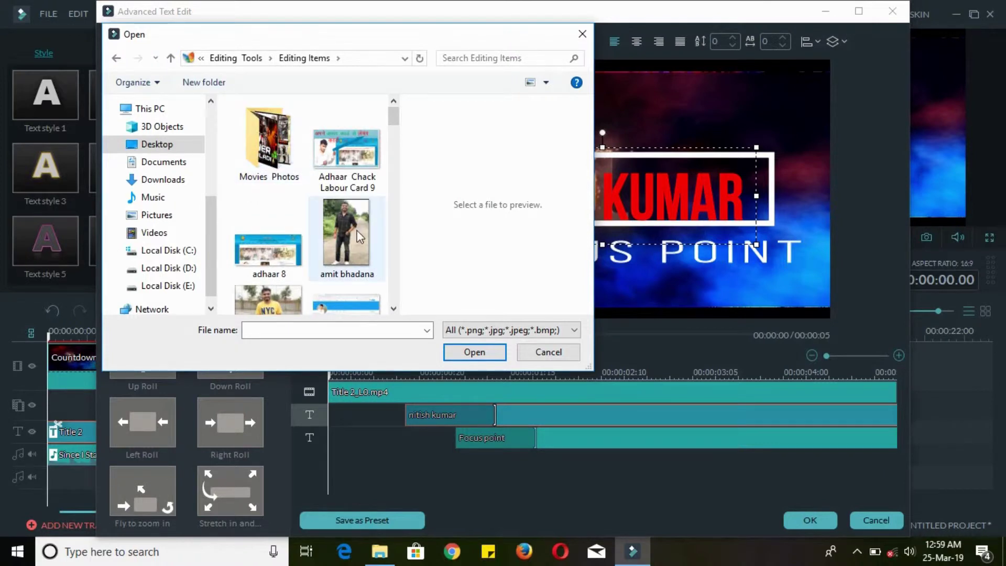
scroll(355, 241, "down", 6)
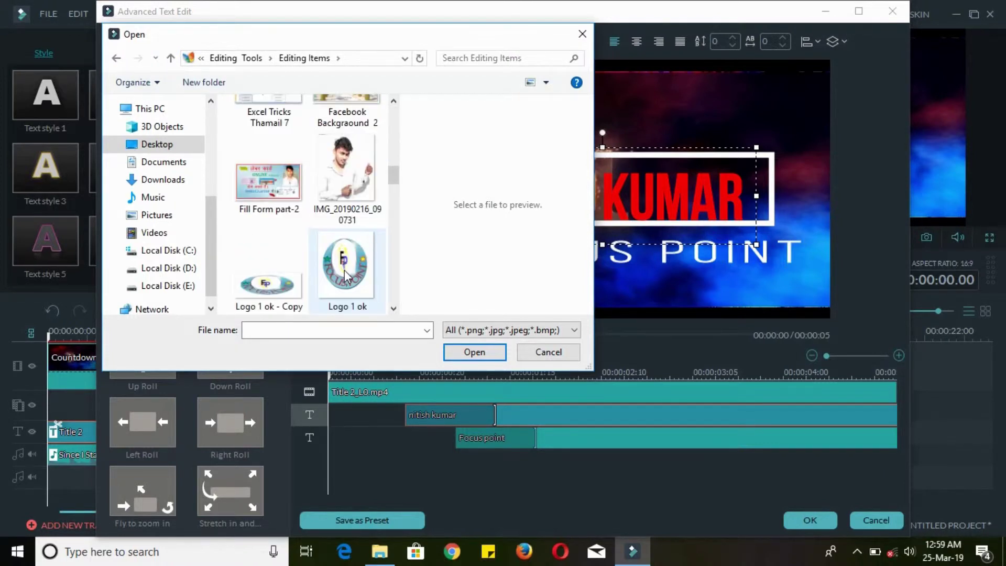
double_click(344, 269)
- Shrink the logo into the top-left corner, give it Pinwheel animation, and apply
left_click_drag(484, 206, 480, 181)
left_click_drag(526, 250, 424, 153)
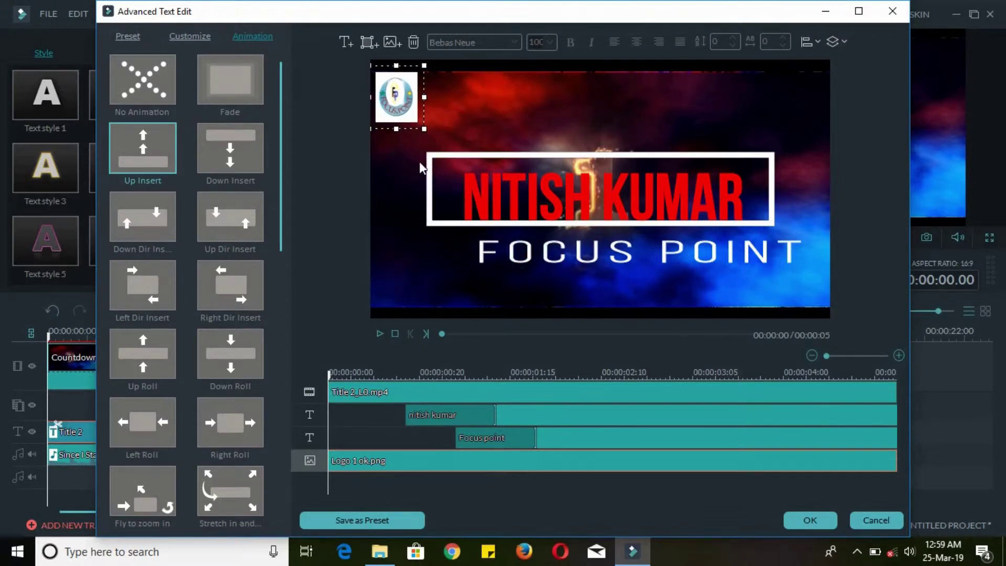
left_click_drag(281, 211, 247, 455)
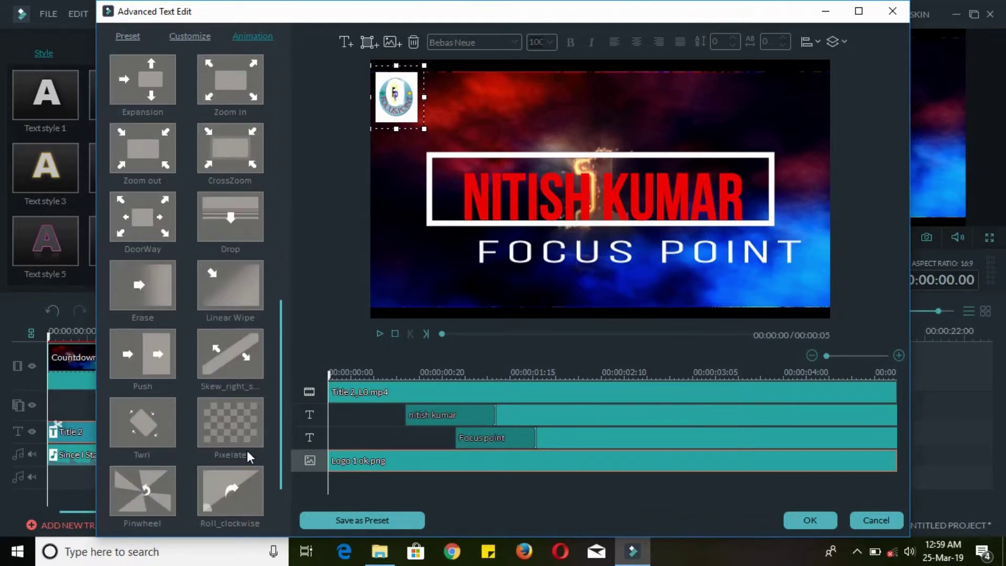
left_click(146, 484)
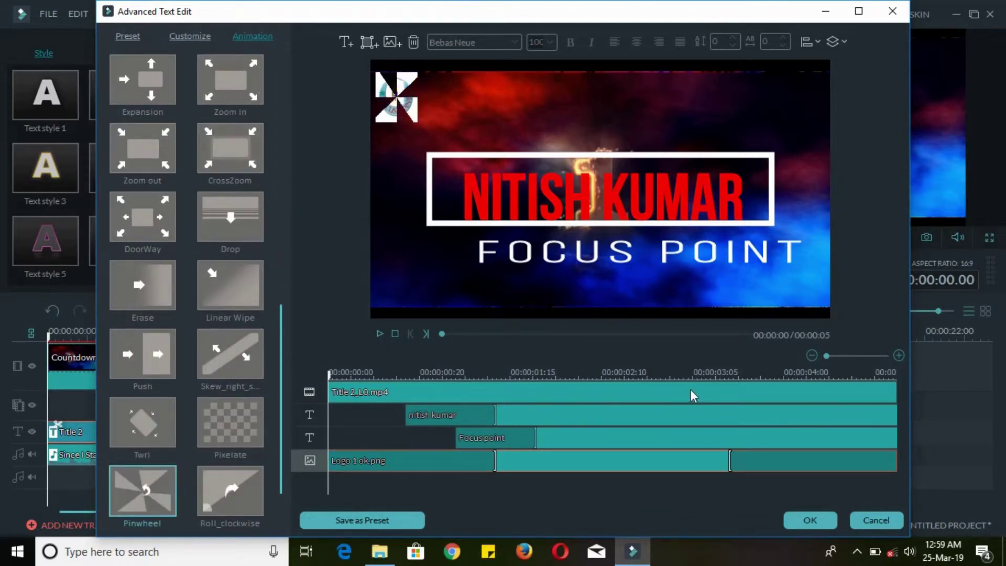
left_click(818, 519)
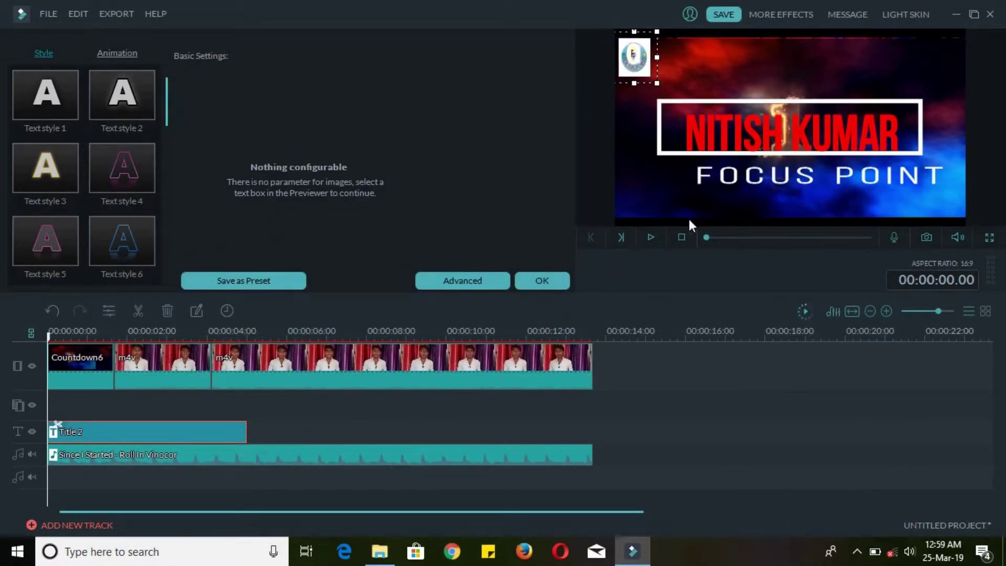
- Trim the Title 2 clip to about two seconds, ending near 00:00:02.14
left_click(651, 238)
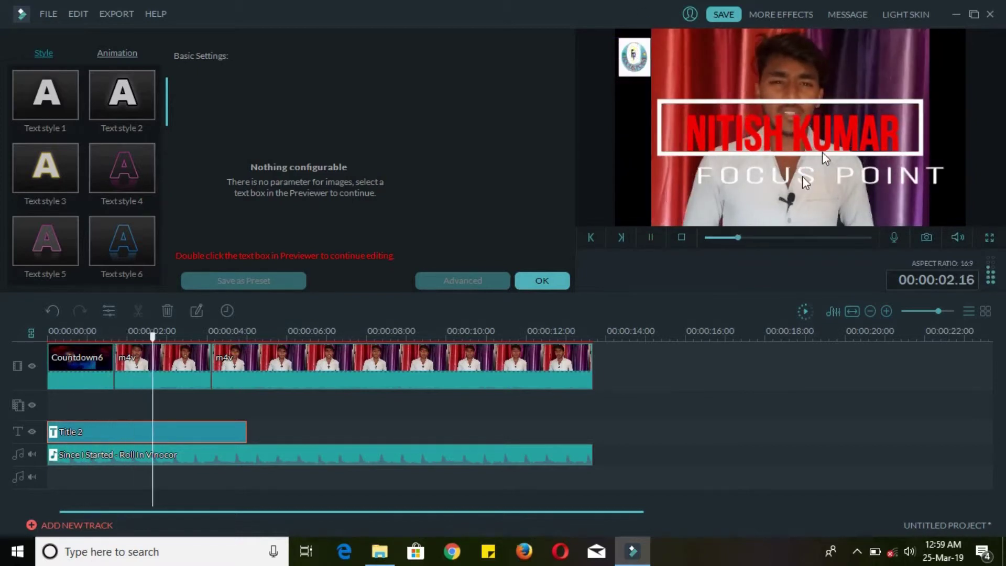
left_click(651, 238)
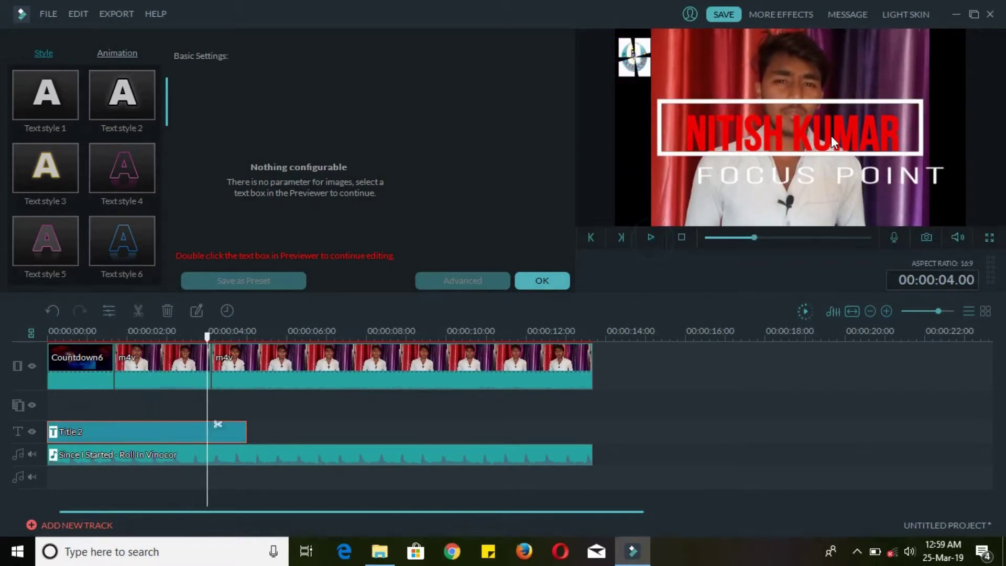
left_click_drag(246, 431, 149, 427)
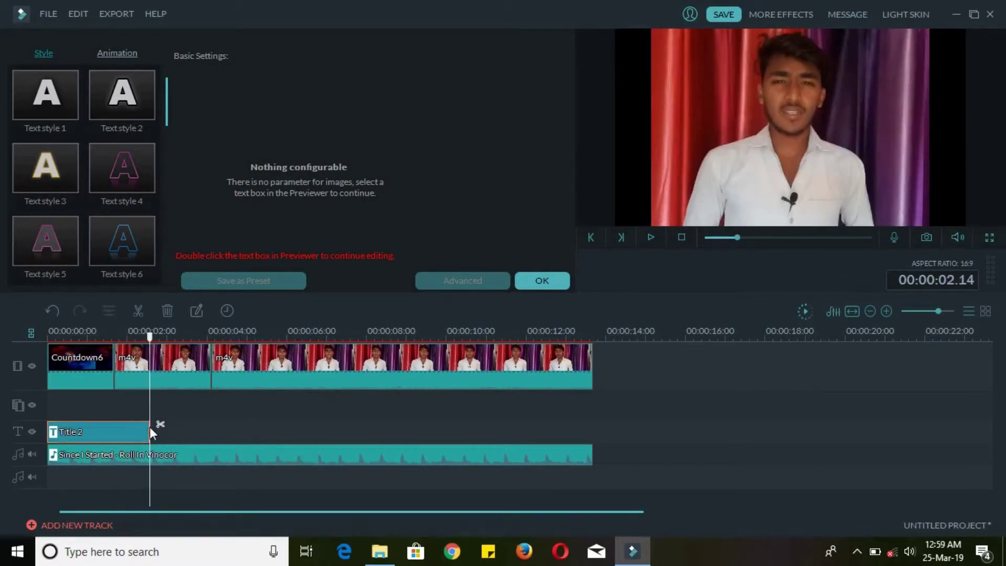
right_click(115, 435)
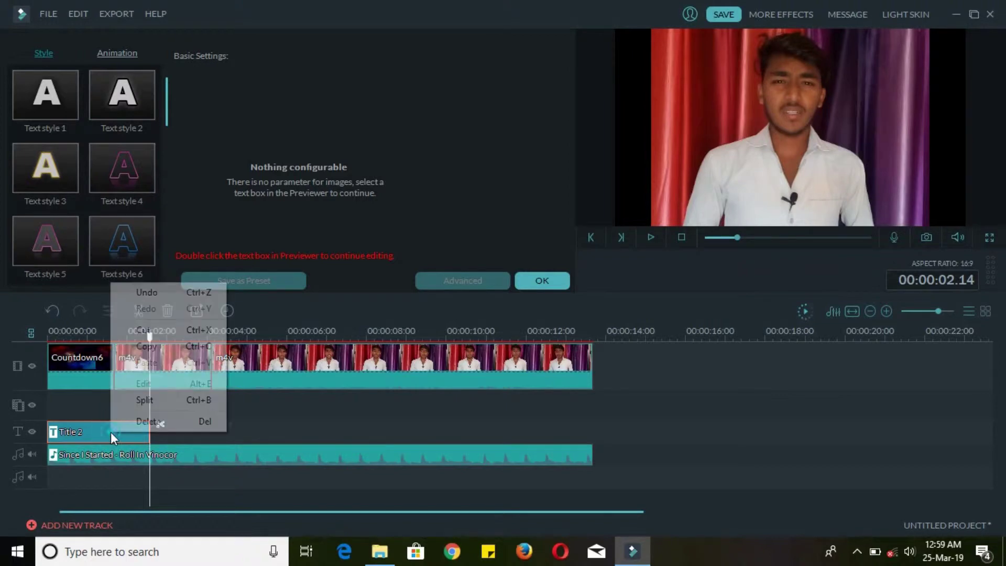
left_click(297, 435)
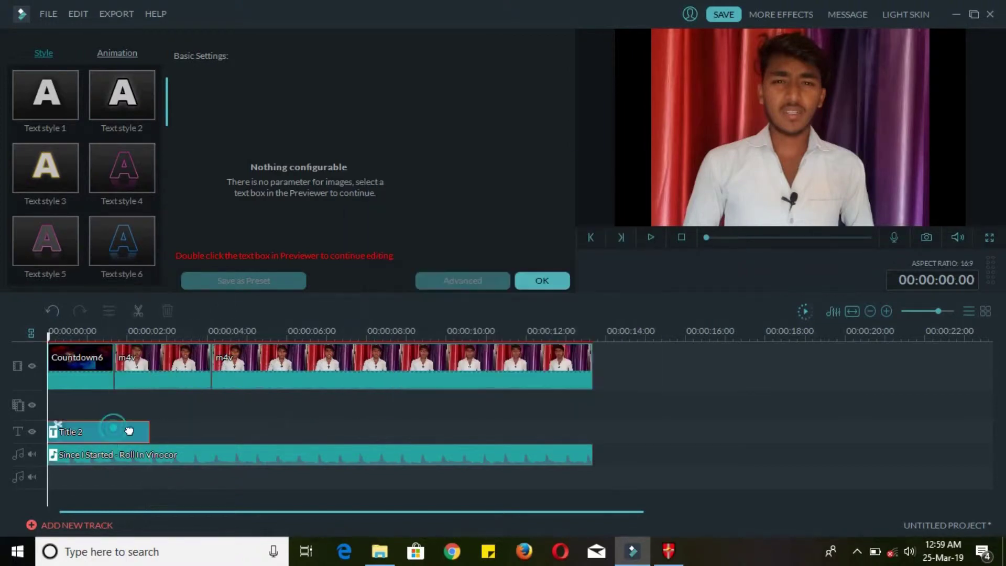
- Reopen Title 2, shrink the name text and move it into the outlined frame
right_click(134, 431)
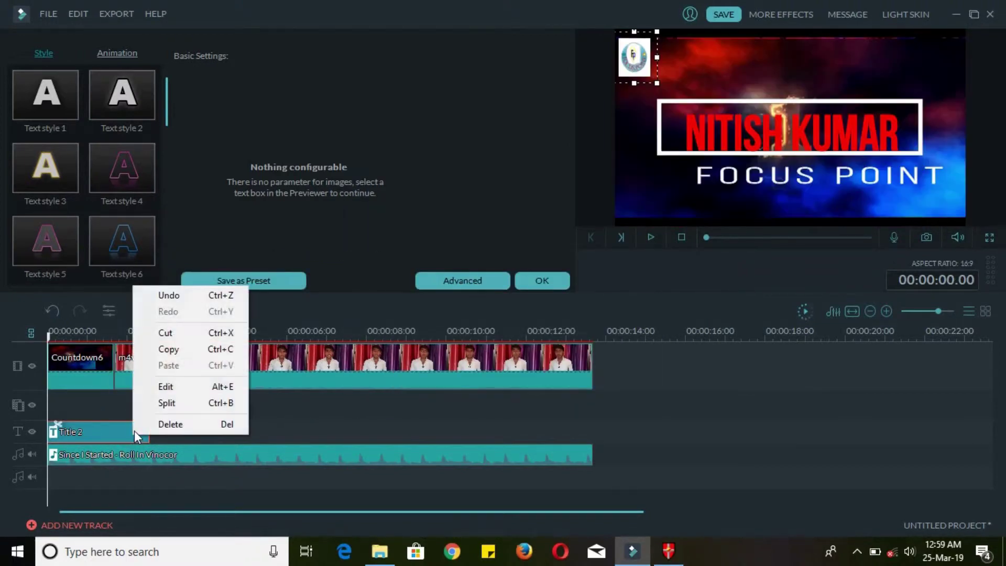
left_click(164, 388)
left_click(811, 115)
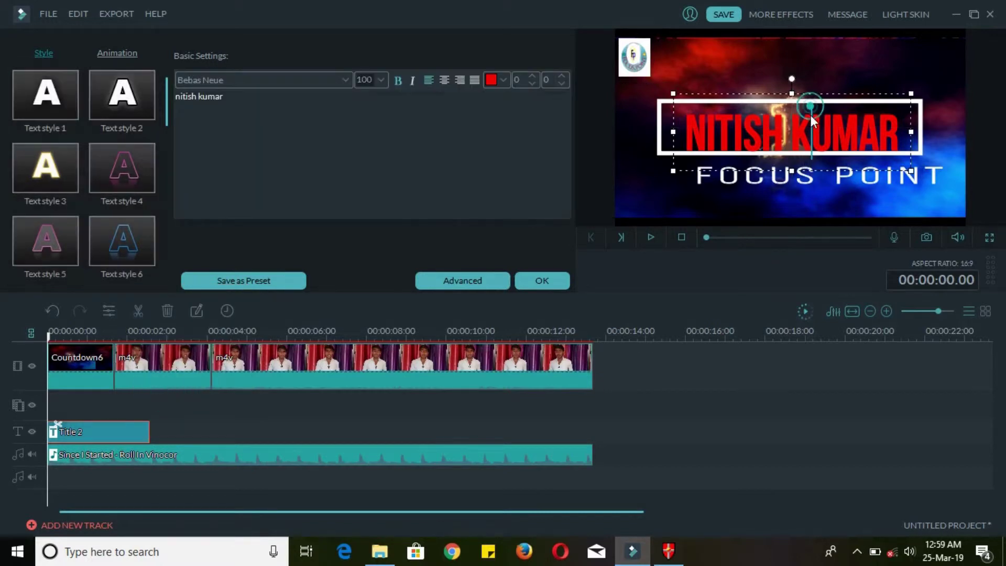
left_click_drag(794, 96, 790, 130)
left_click(823, 104)
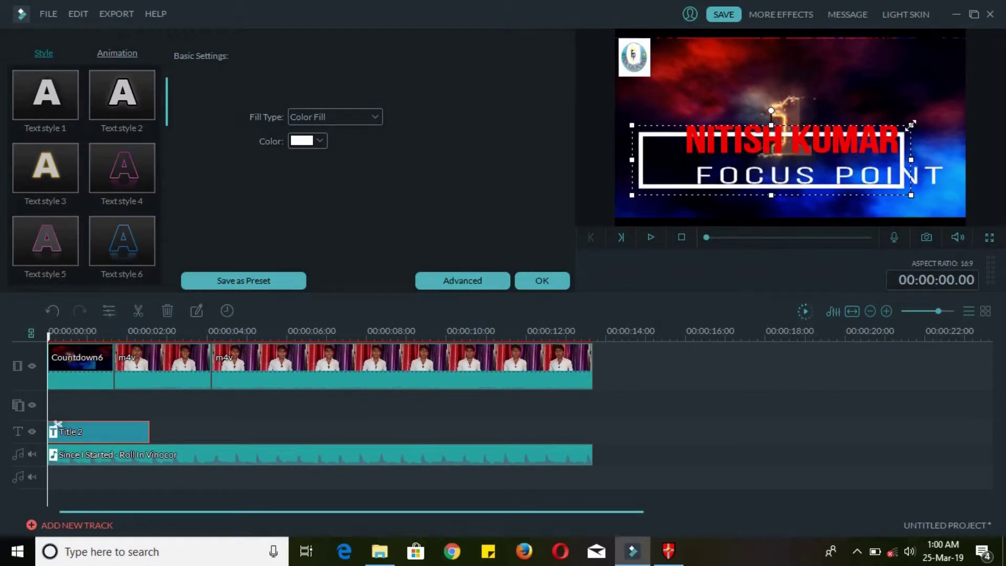
left_click_drag(911, 125, 820, 146)
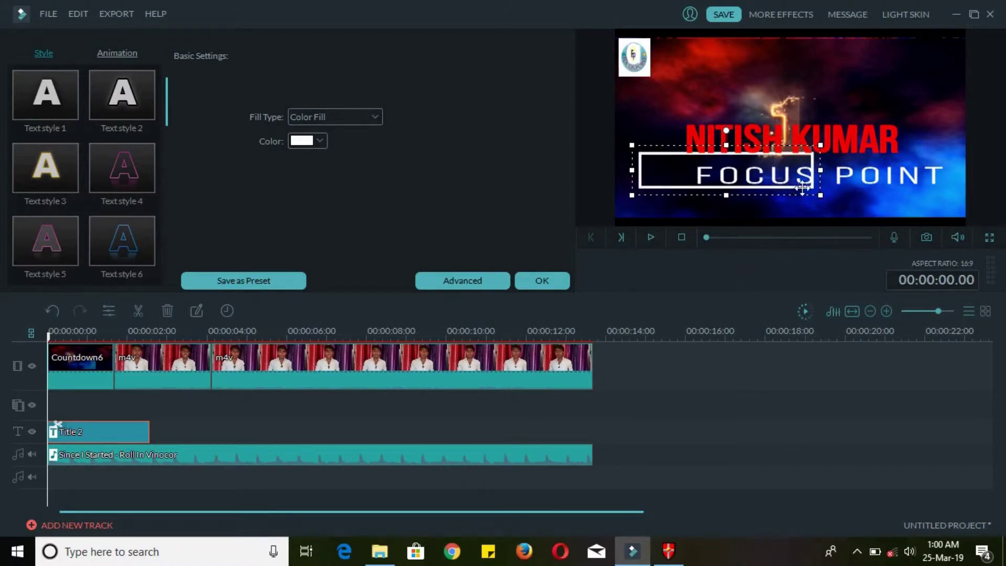
left_click(823, 142)
left_click(822, 137)
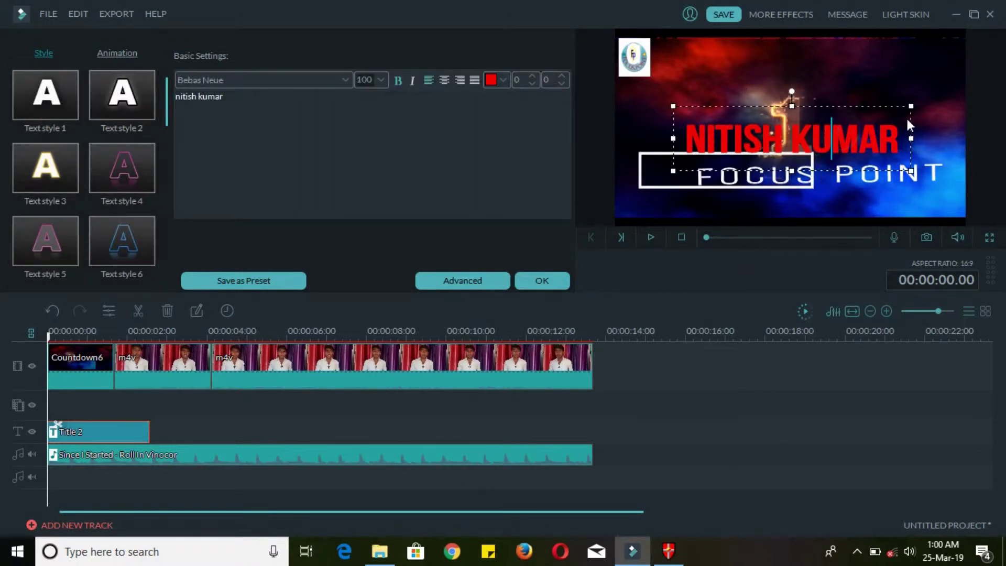
left_click_drag(910, 114, 807, 148)
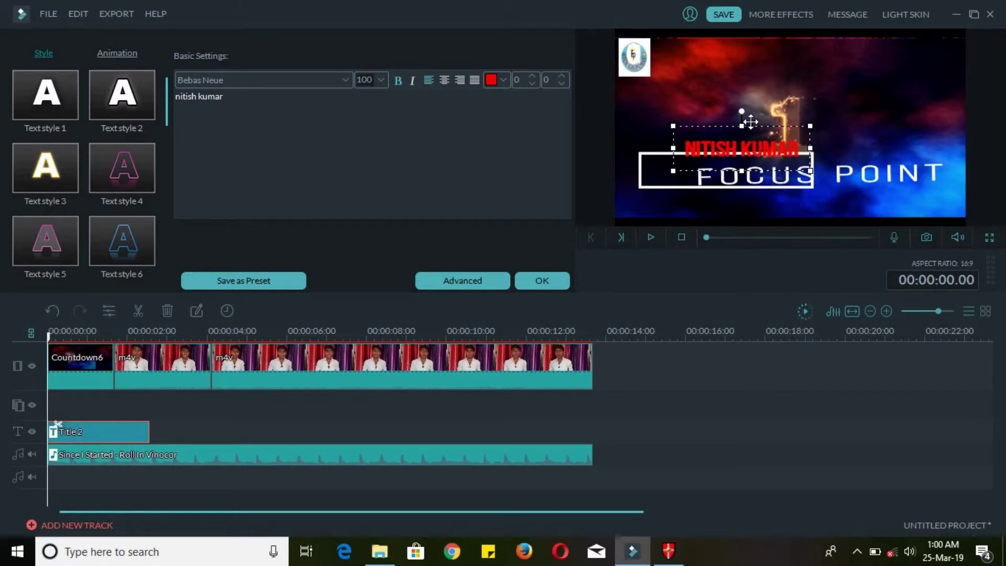
left_click_drag(750, 122, 712, 142)
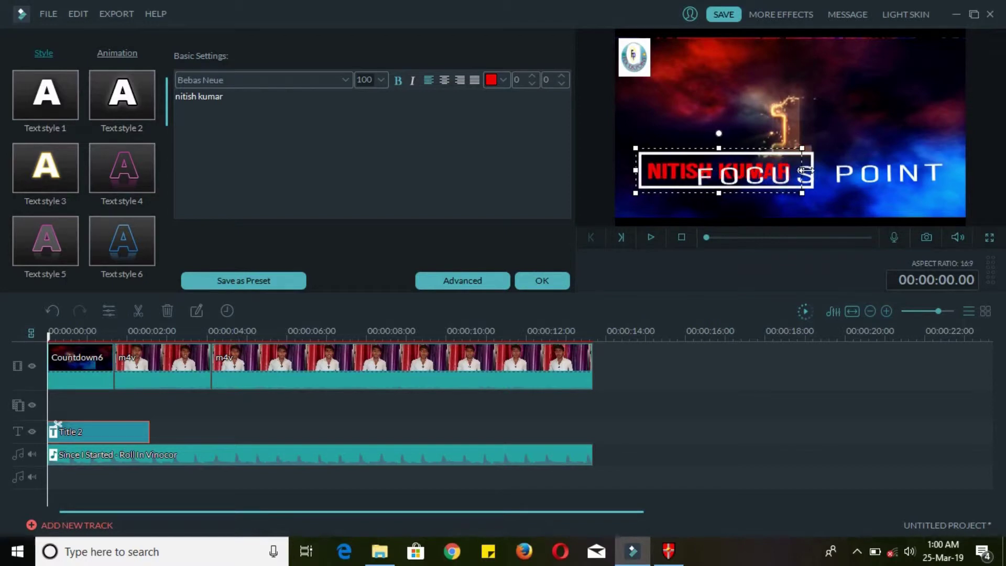
- Shrink FOCUS POINT, place it beneath the name, check playback, and confirm
left_click(909, 175)
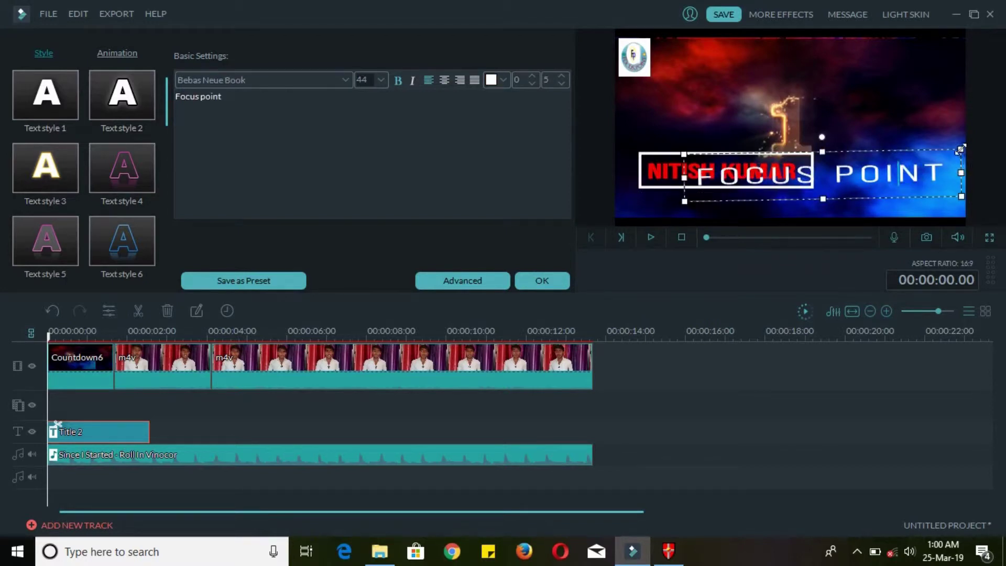
left_click_drag(960, 151, 927, 154)
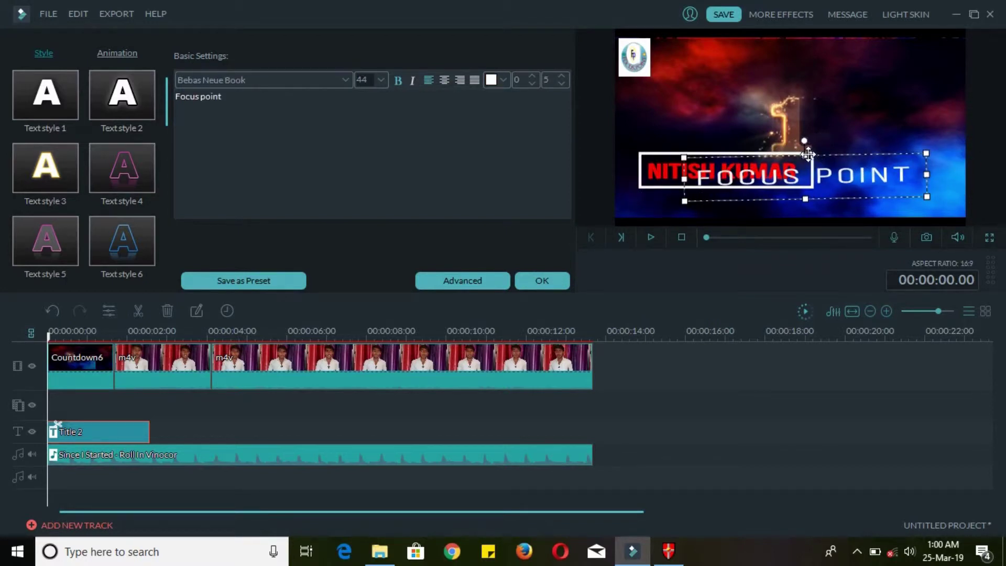
left_click_drag(809, 154, 817, 179)
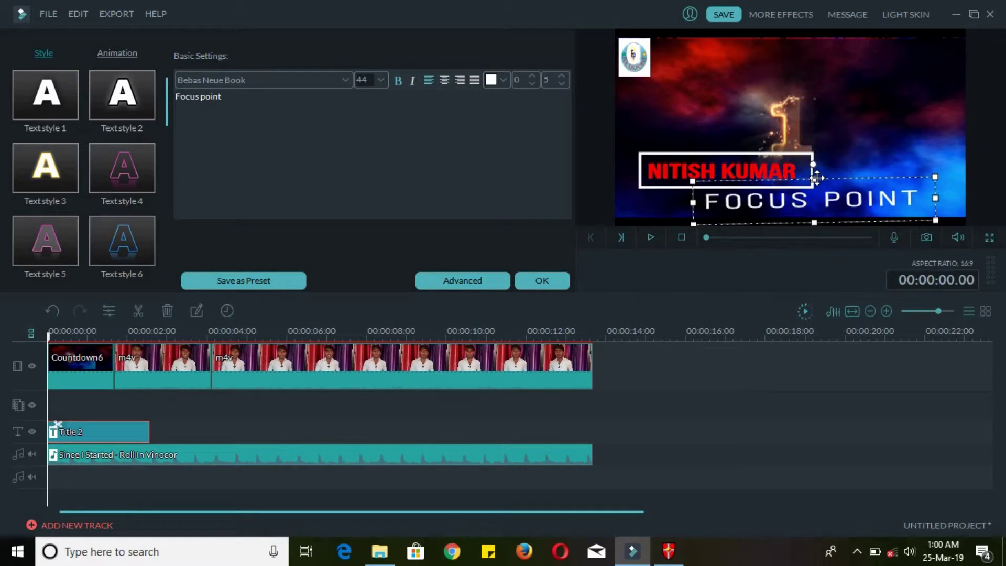
left_click(868, 155)
left_click(651, 238)
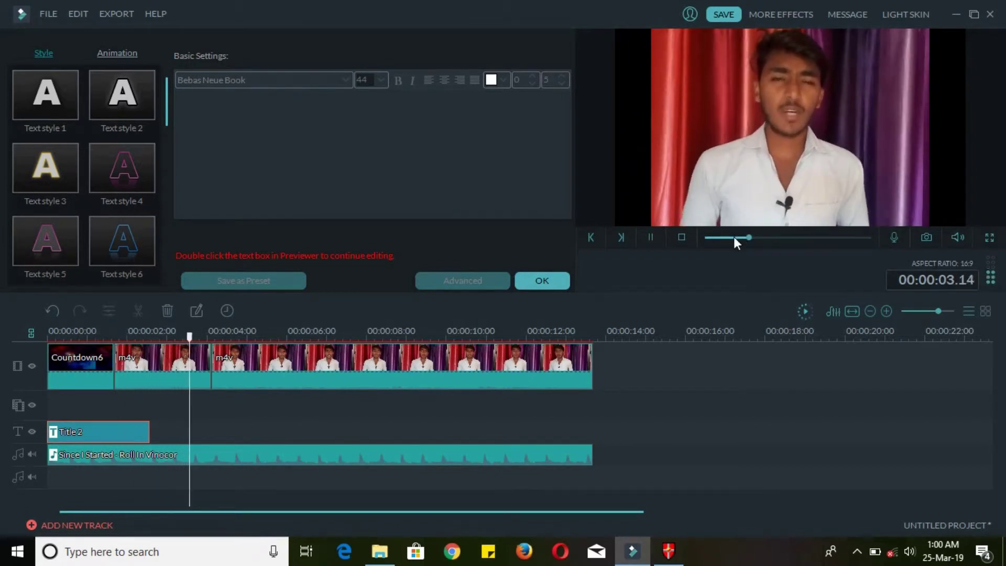
left_click(652, 238)
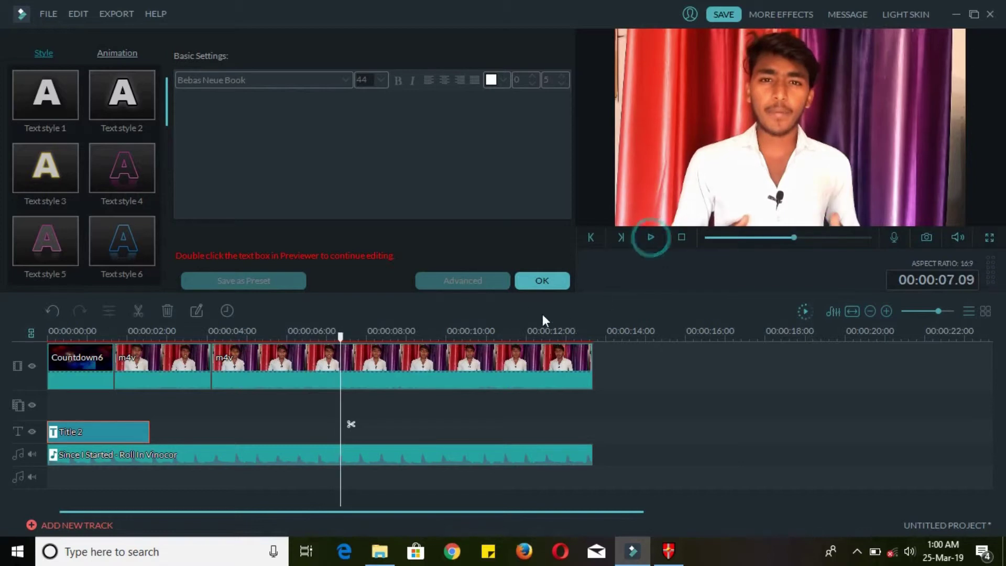
left_click(548, 283)
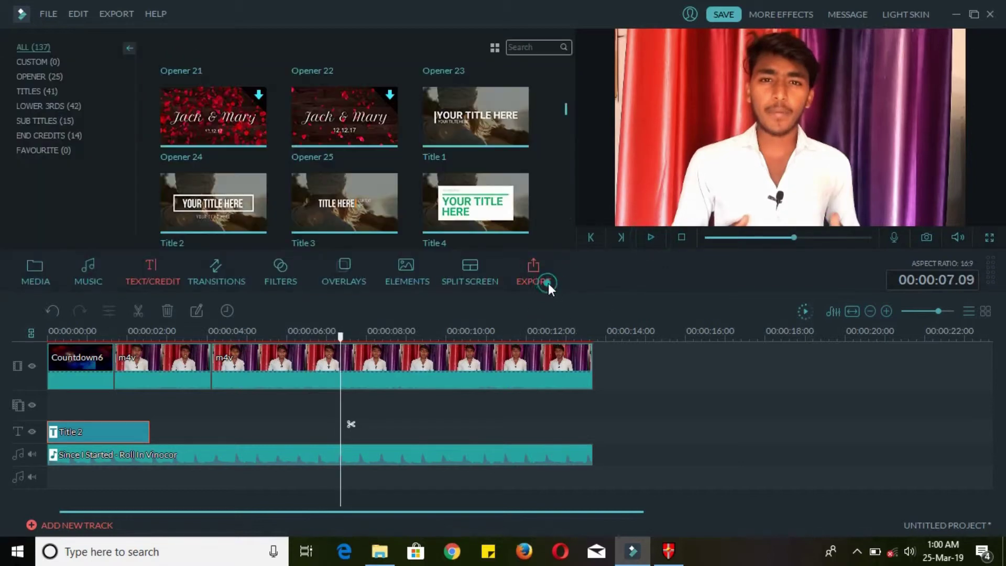
- Preview the Bar transition against the opening of the project
left_click(200, 286)
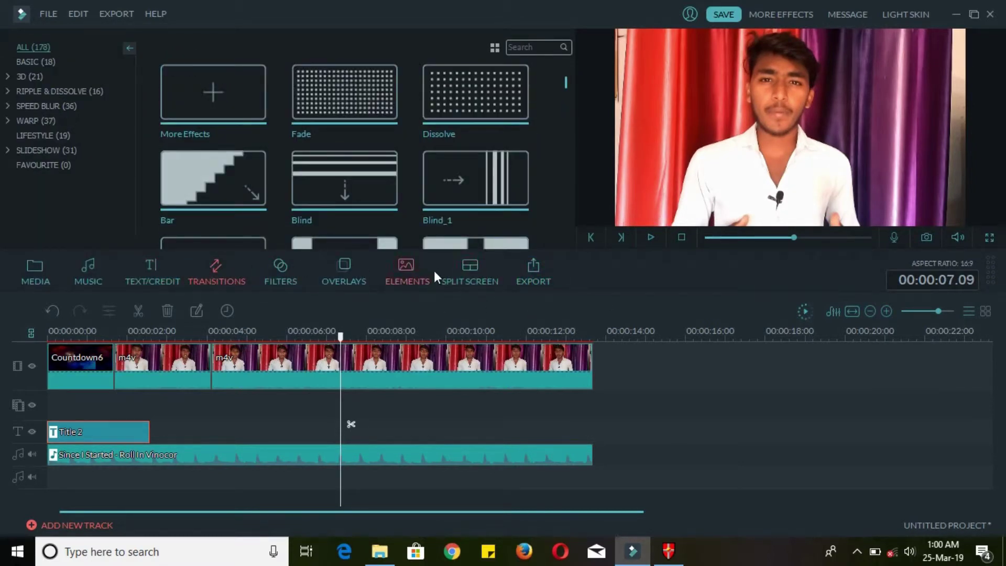
left_click_drag(342, 338, 81, 338)
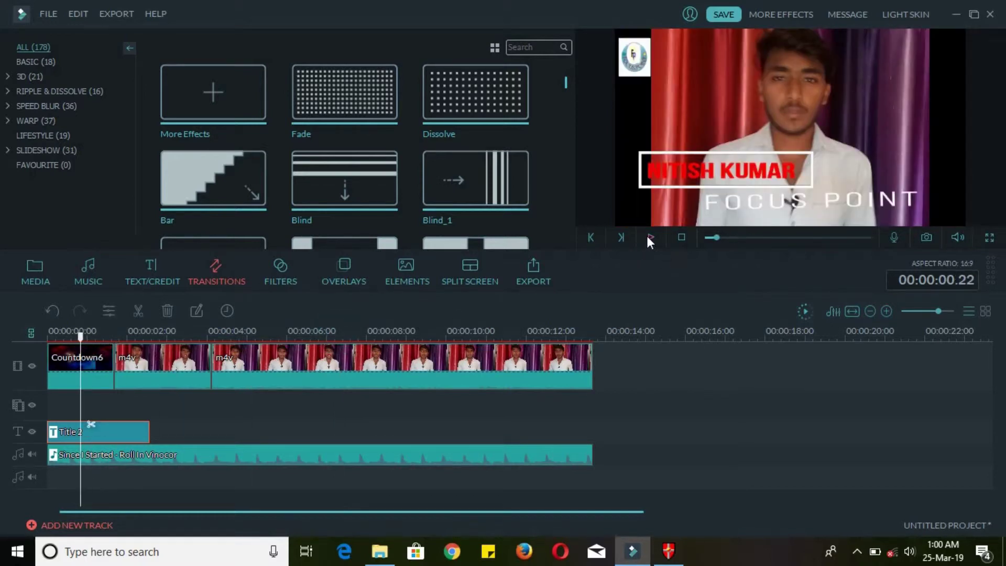
left_click(649, 238)
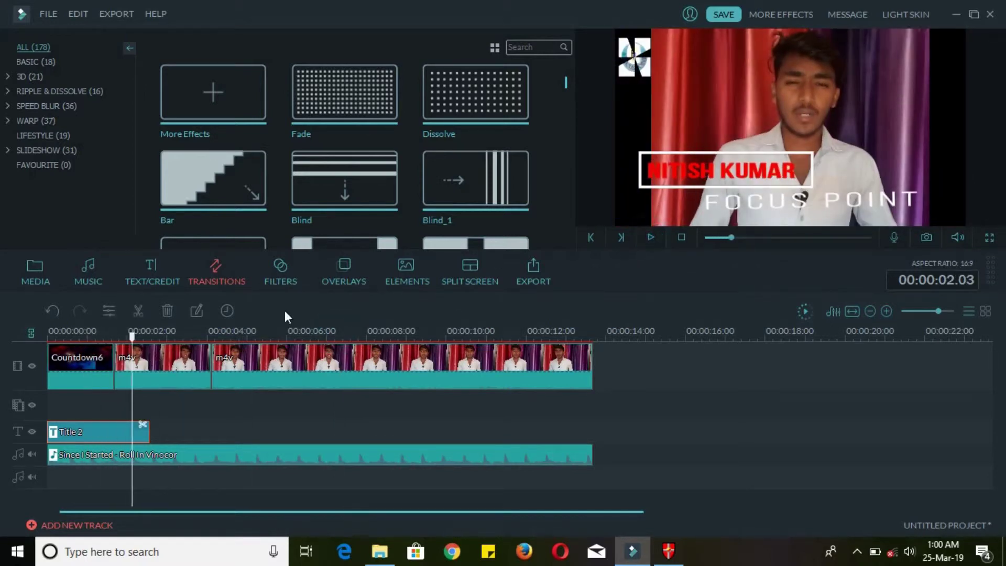
left_click_drag(133, 341, 116, 340)
left_click(177, 172)
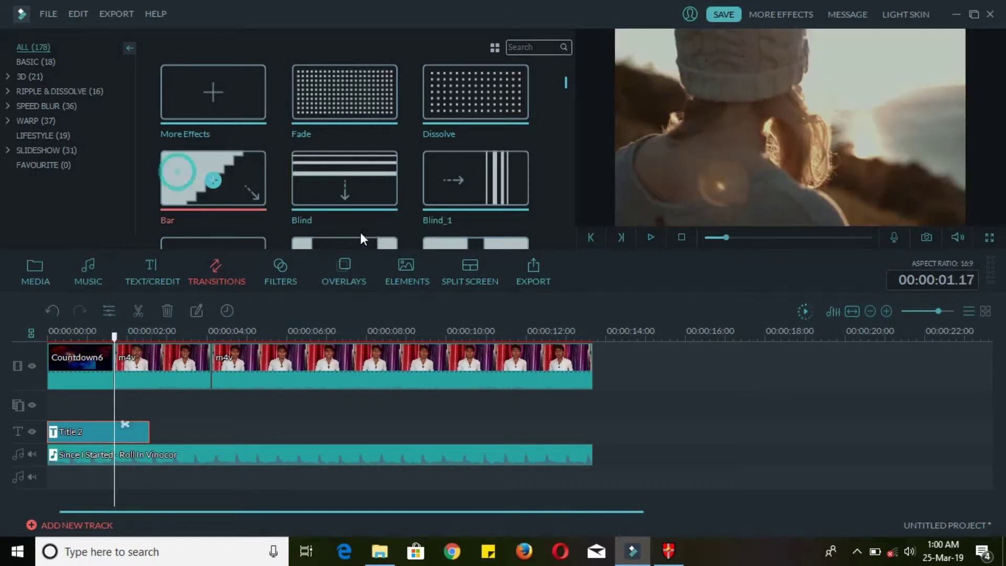
left_click(651, 237)
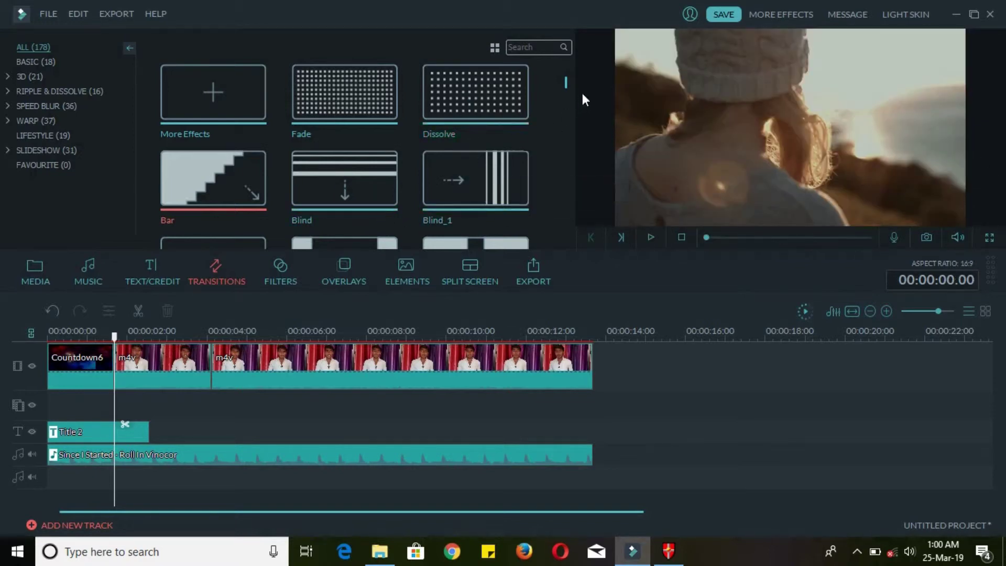
scroll(571, 108, "down", 10)
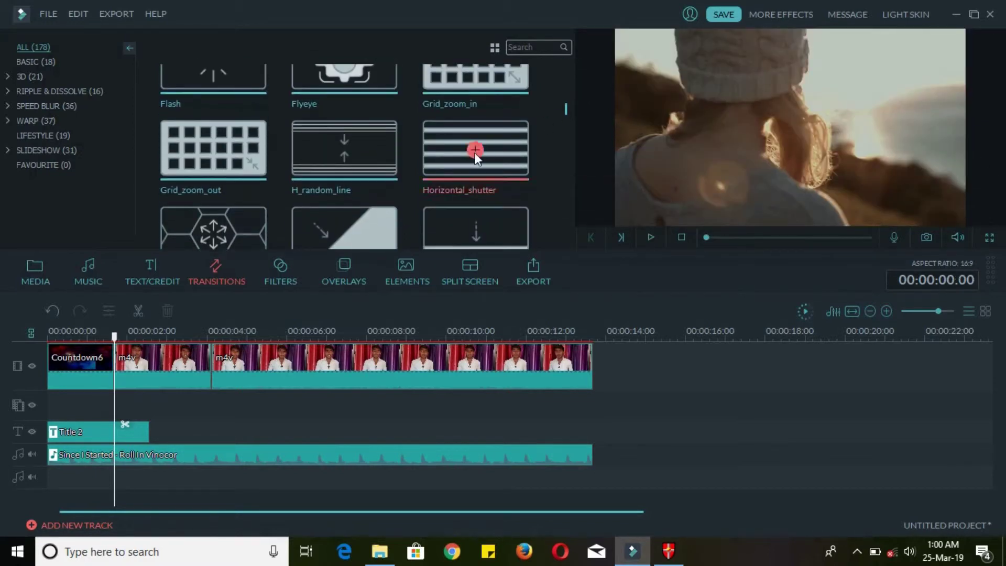
scroll(451, 173, "up", 5)
scroll(394, 168, "up", 2)
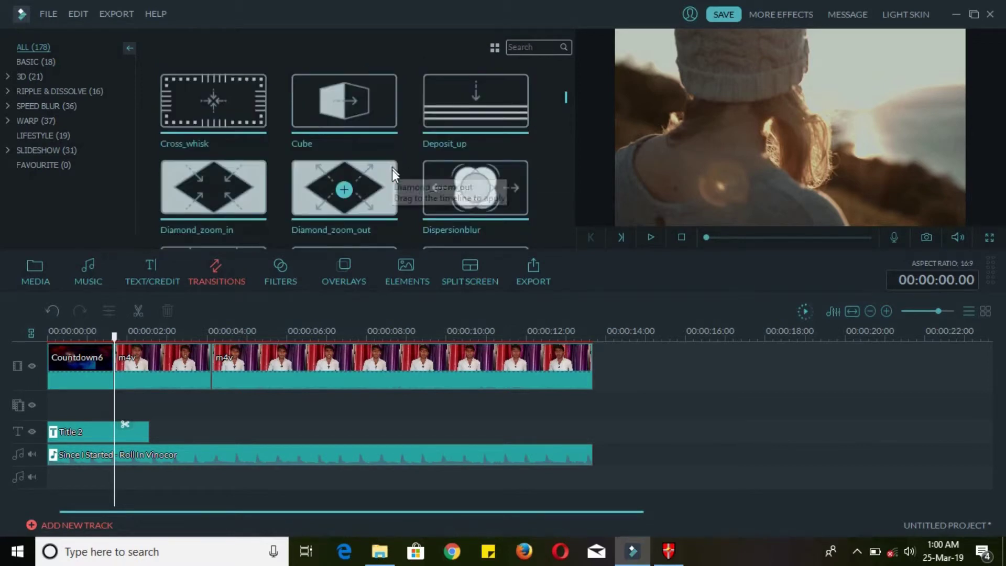
- Place the Cube transition on the cut after Countdown6 and play it back
left_click(353, 111)
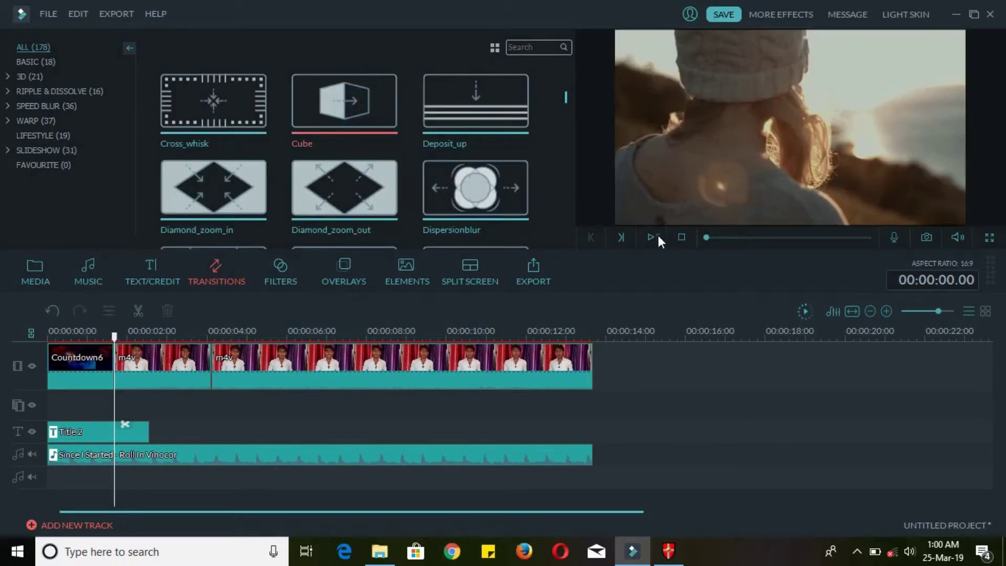
left_click(653, 236)
left_click(343, 104)
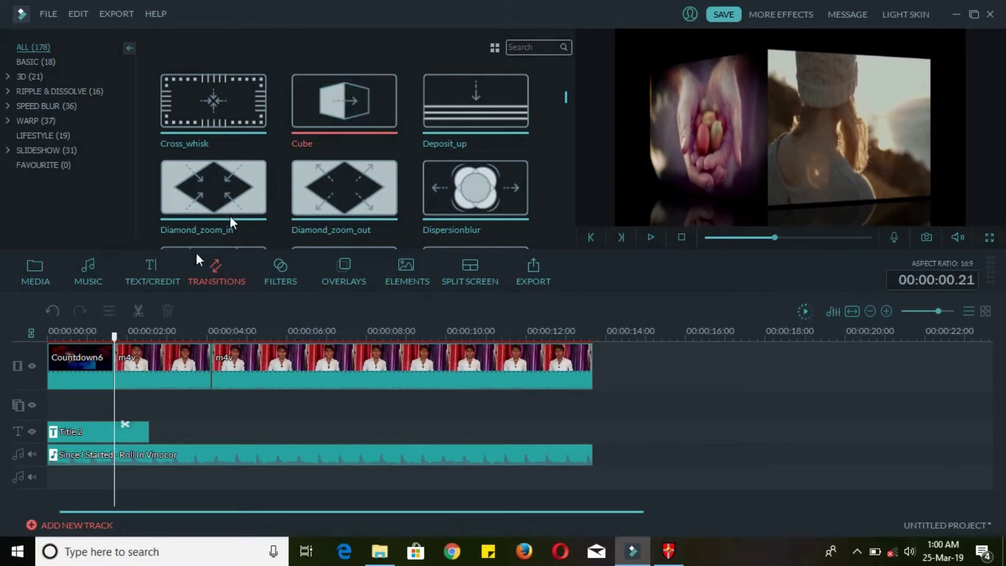
left_click_drag(314, 100, 111, 375)
left_click_drag(112, 333, 65, 342)
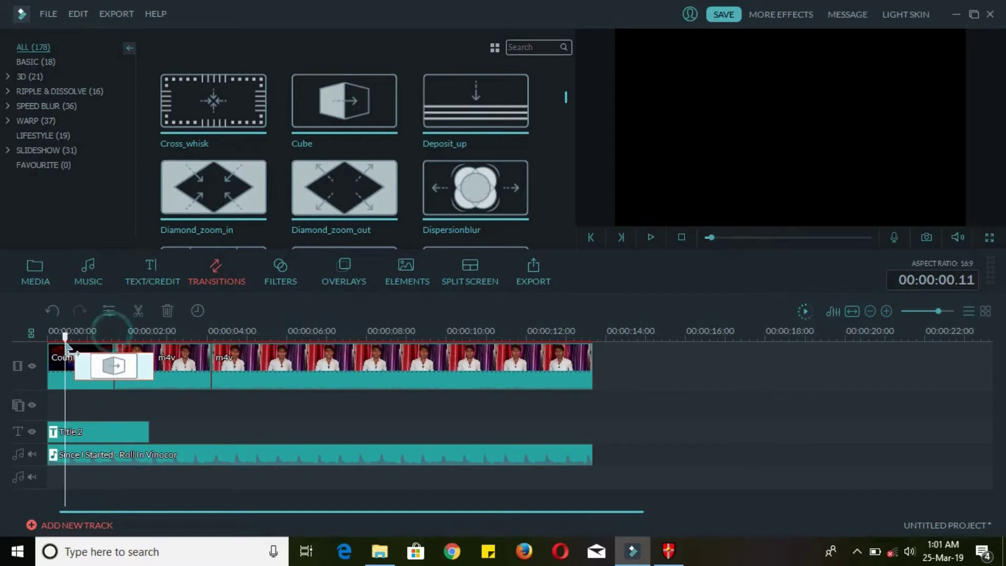
left_click(650, 237)
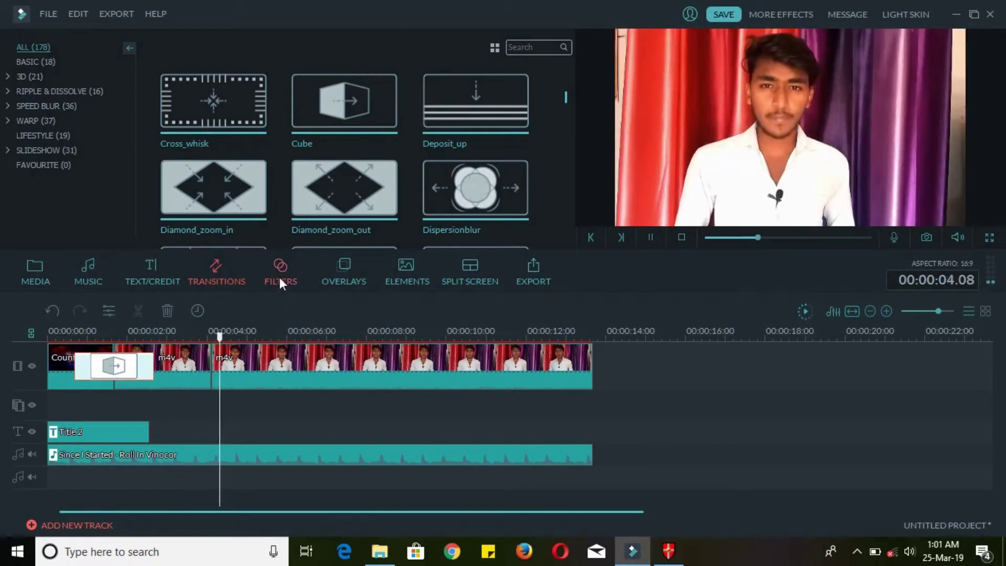
- Add the Chaos 1 filter at the playhead and preview it
left_click(281, 274)
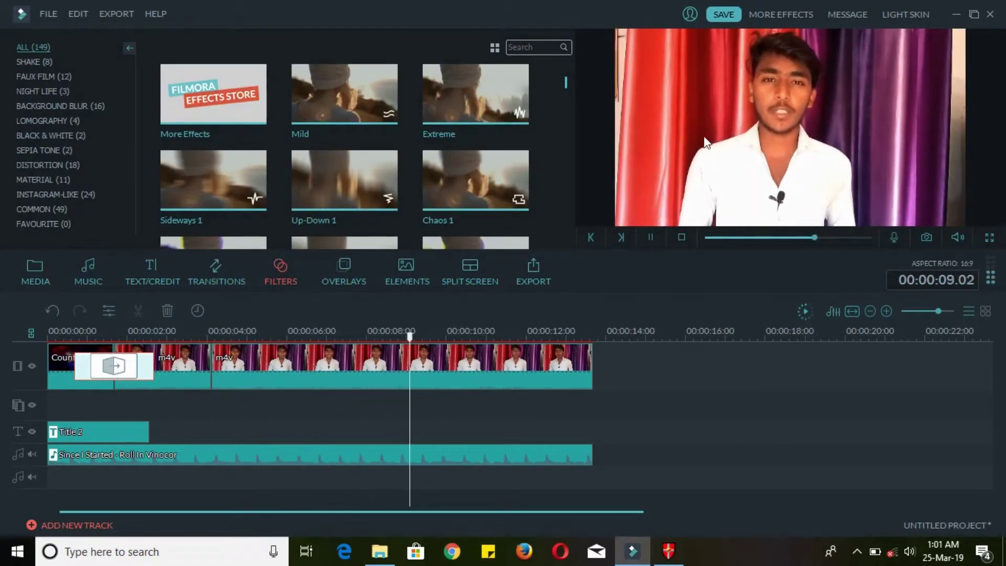
left_click(471, 180)
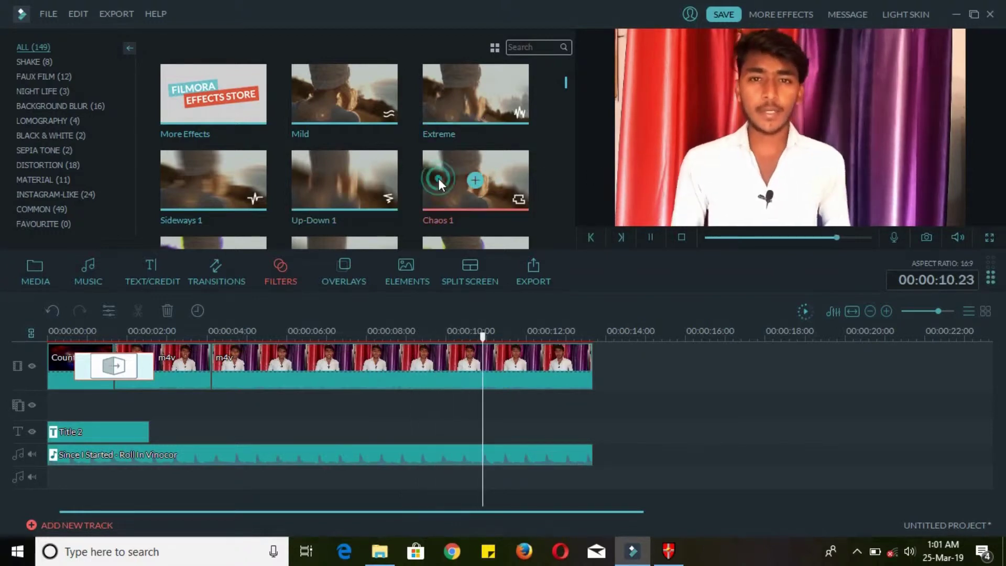
double_click(472, 180)
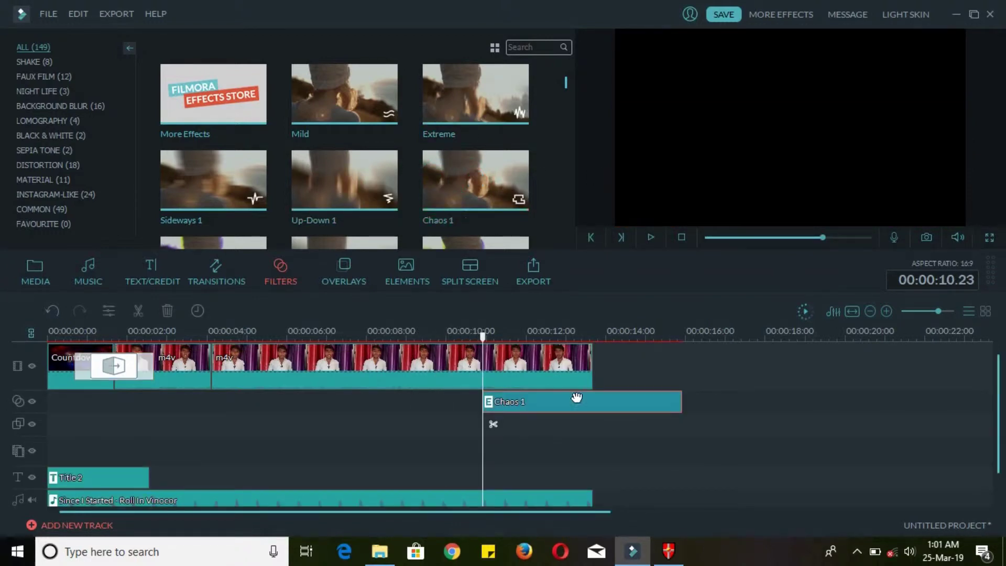
left_click(652, 237)
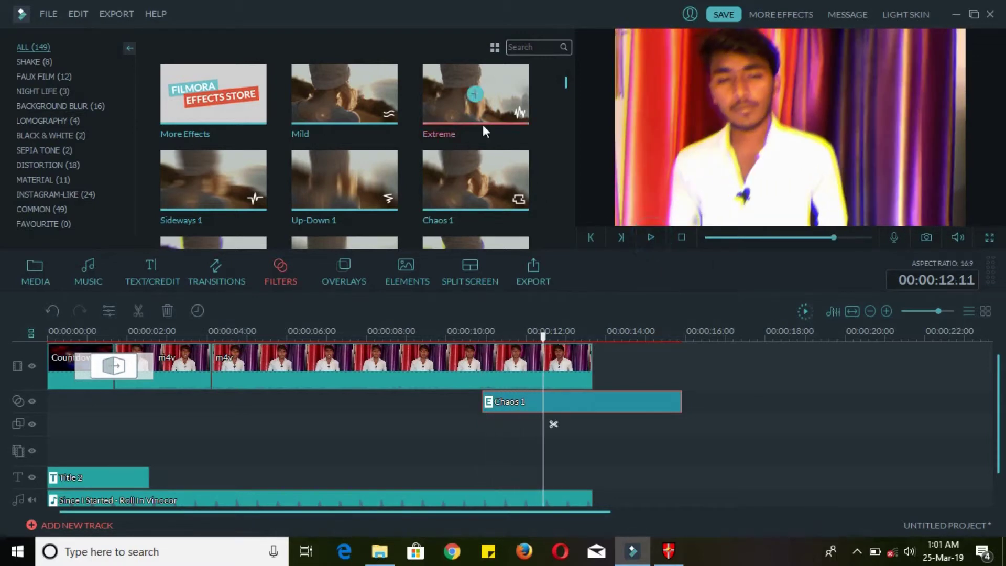
- Delete the Chaos 1 filter clip from the timeline
left_click(618, 410)
key("Delete")
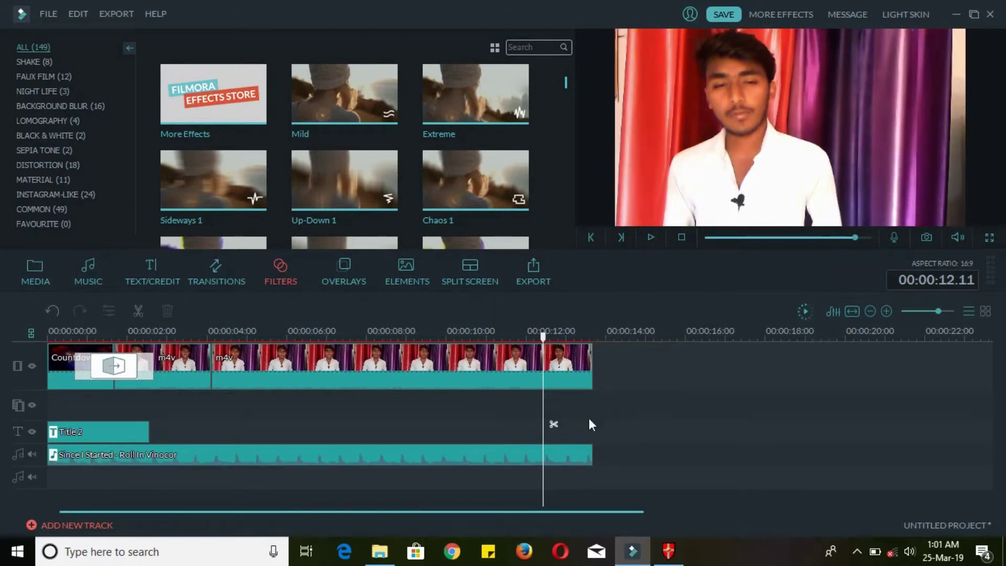
left_click(407, 276)
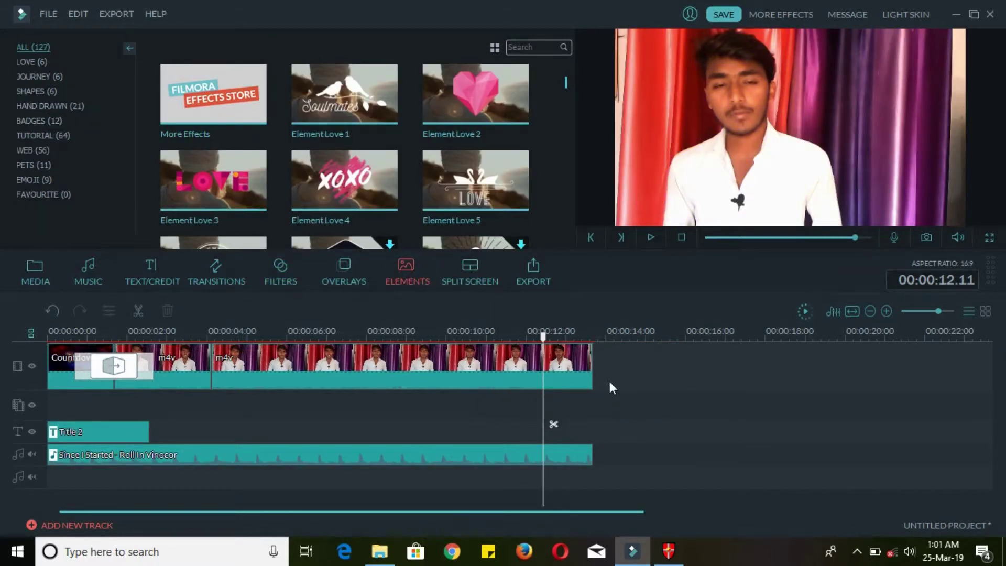
- Try adding Badge Element 5 at 00:00:13.15, cancelling its download
left_click_drag(564, 86, 564, 94)
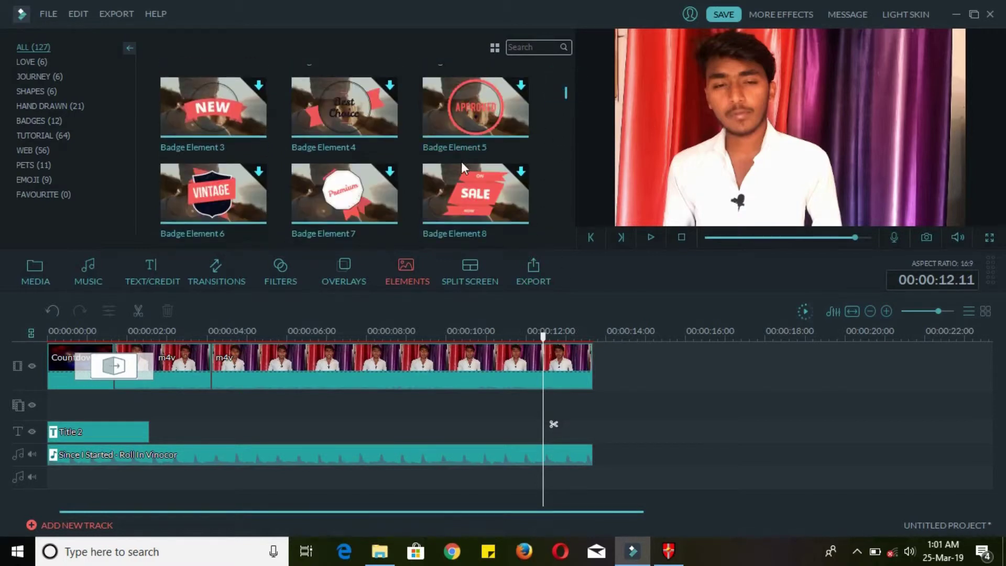
left_click(588, 337)
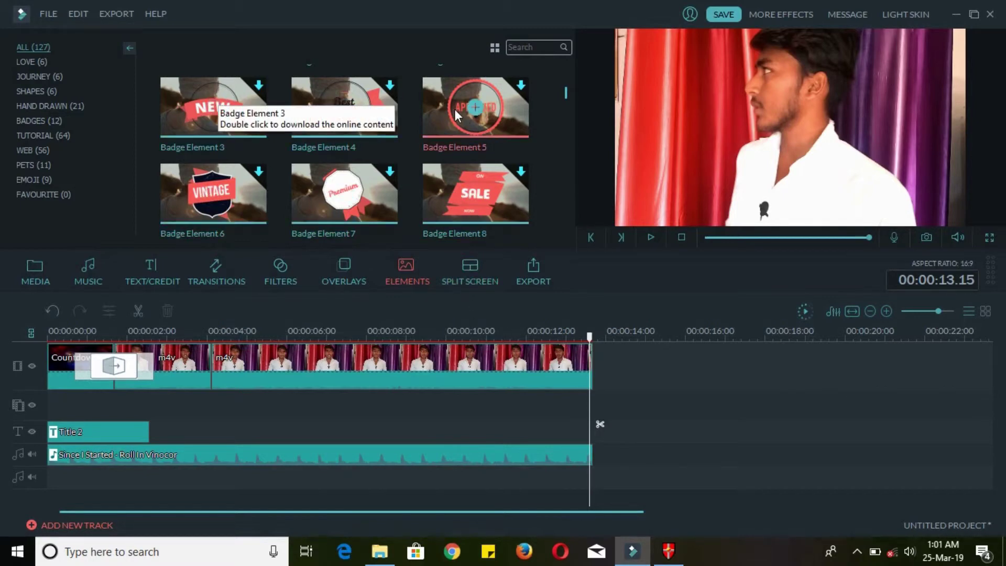
left_click_drag(455, 109, 594, 366)
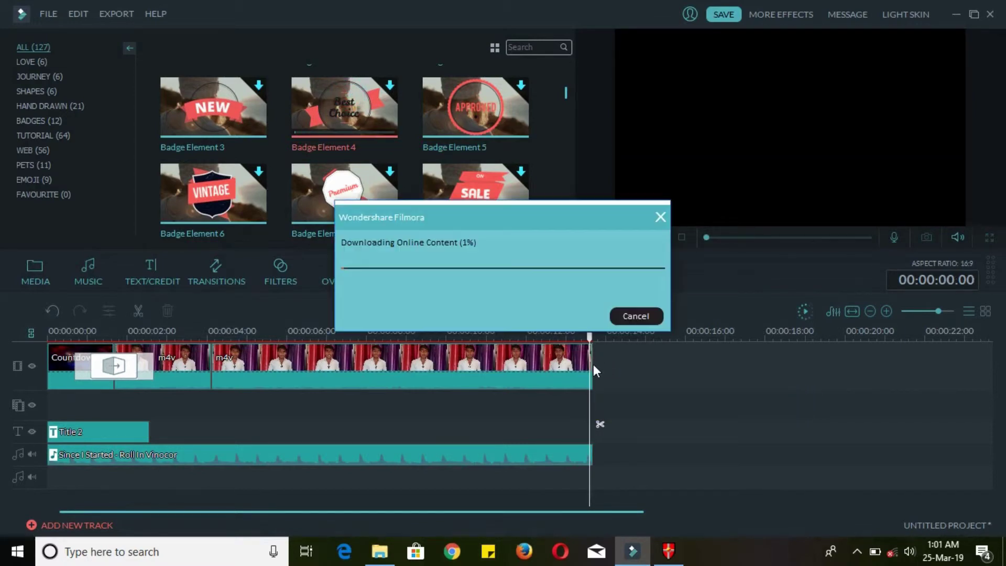
left_click(633, 315)
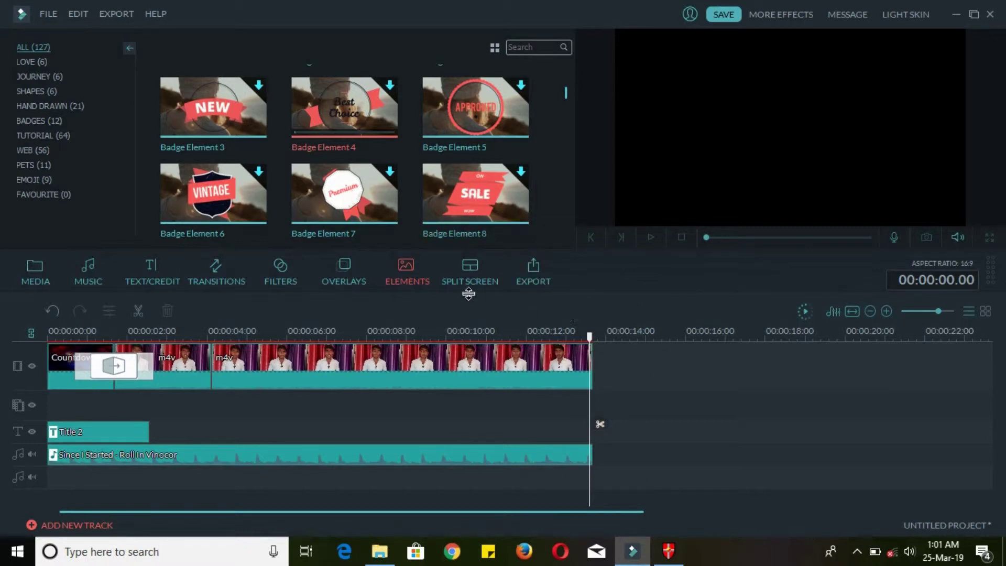
left_click(474, 279)
- Add the 2 Screen A split-screen layout after the clips and try out its two screens
mouse_move(176, 61)
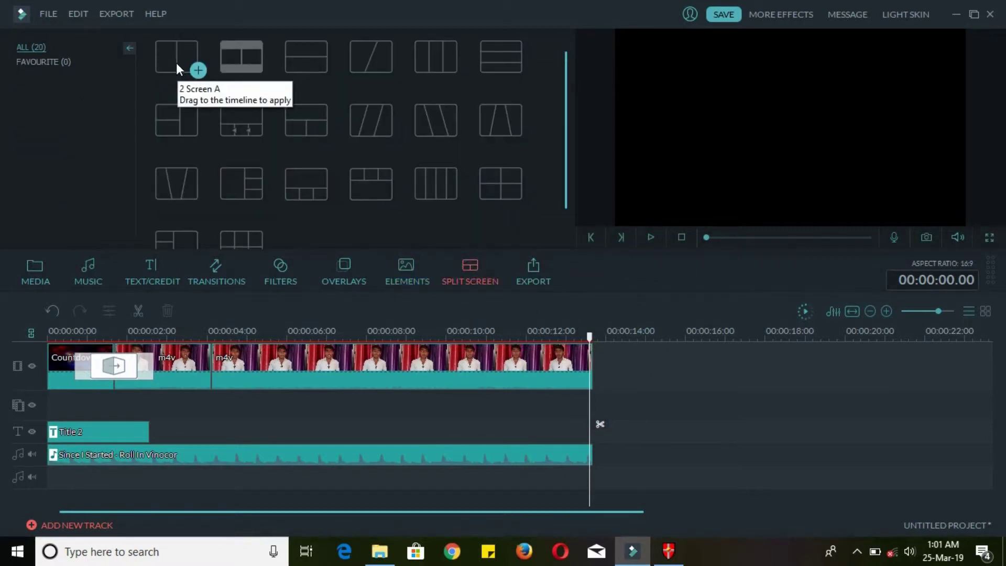
left_click_drag(176, 62, 640, 368)
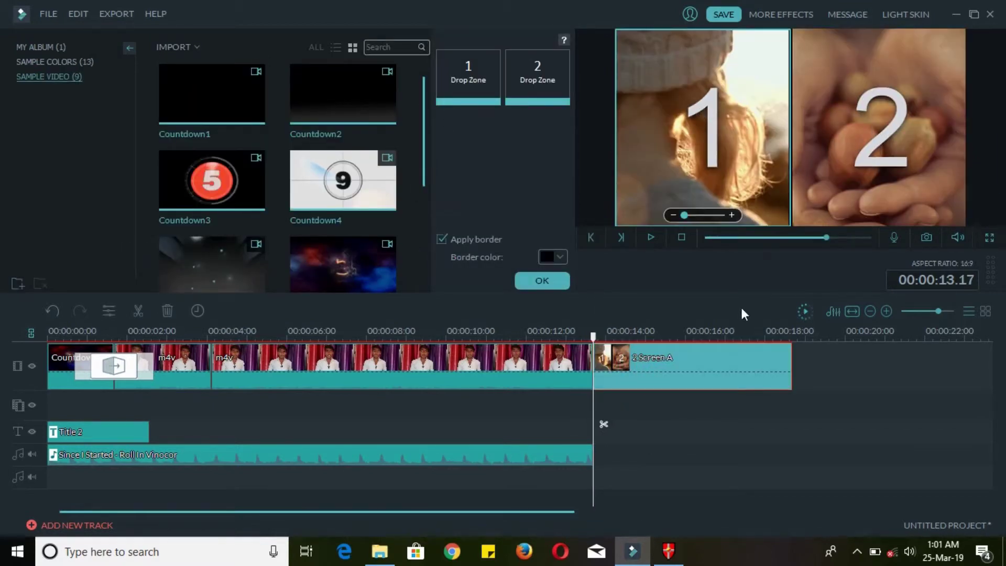
right_click(460, 79)
left_click(488, 87)
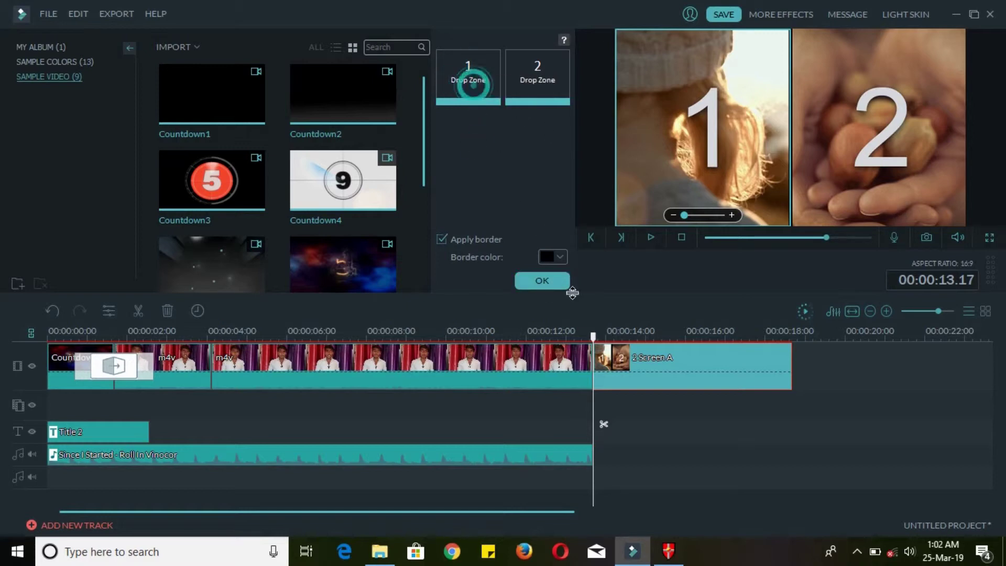
left_click(556, 286)
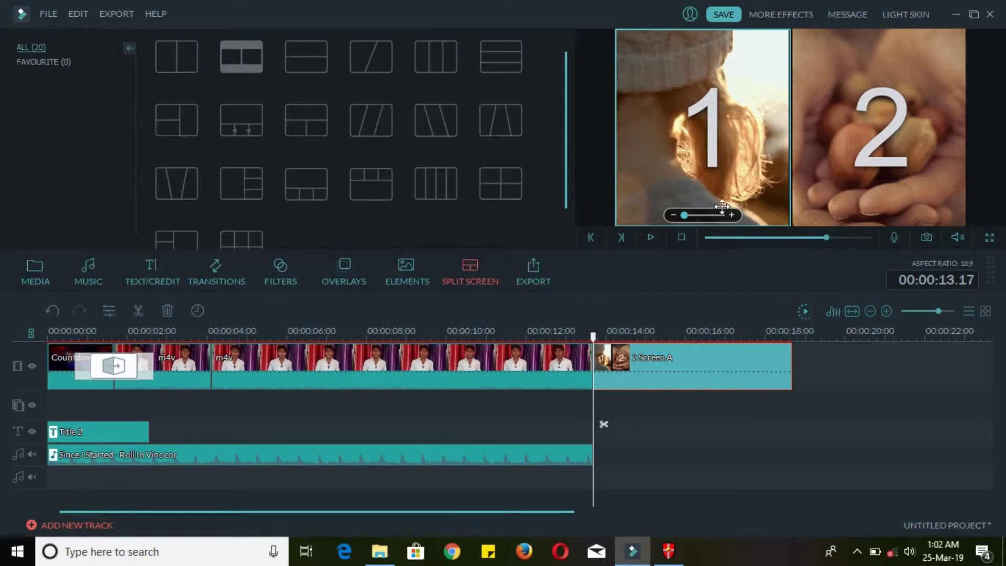
mouse_move(685, 215)
left_mouse_down()
mouse_move(713, 219)
mouse_move(682, 217)
left_mouse_up()
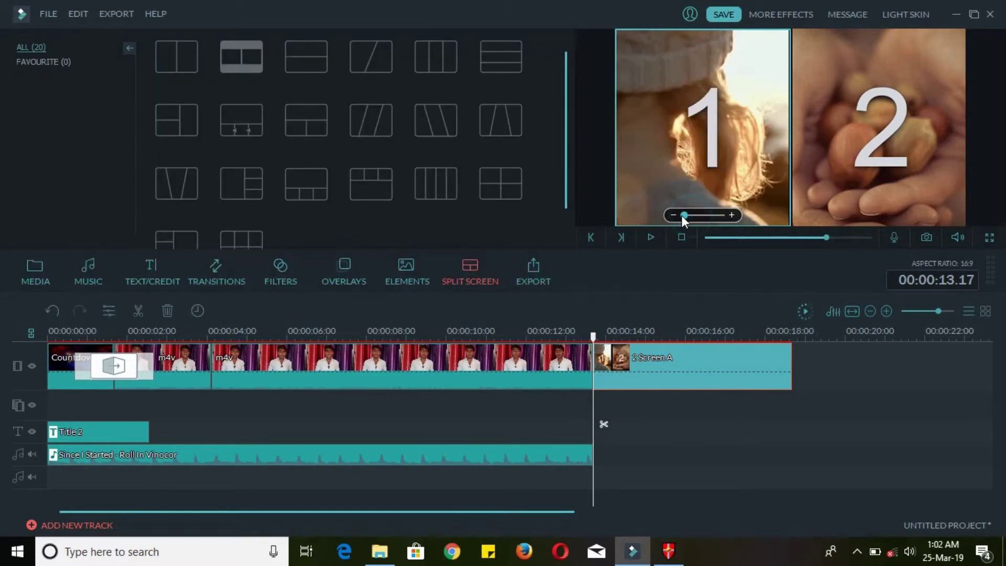
left_click(669, 140)
left_click(820, 140)
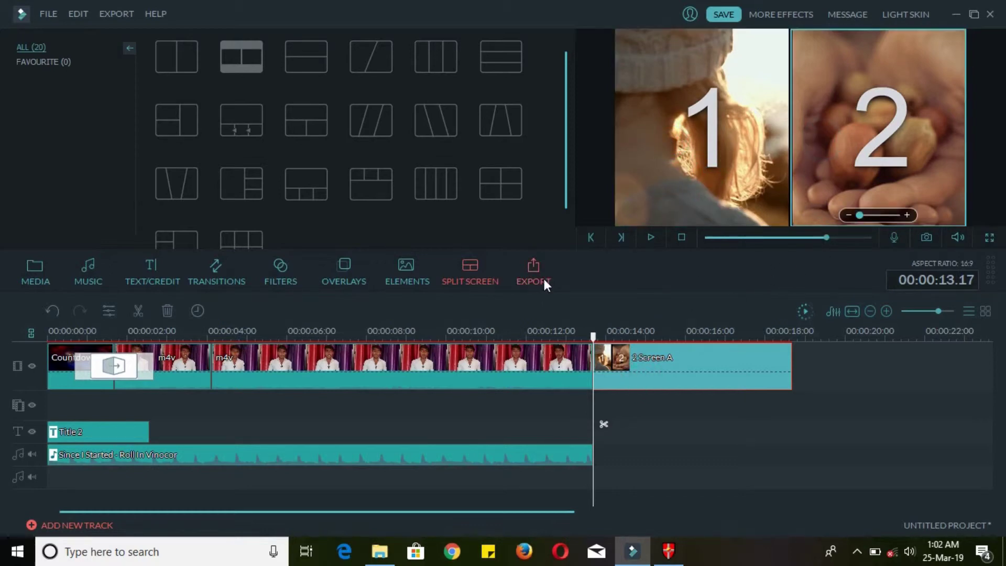
- Delete the trial 2 Screen A clip from the timeline and return to the media library
left_click(669, 385)
key("Delete")
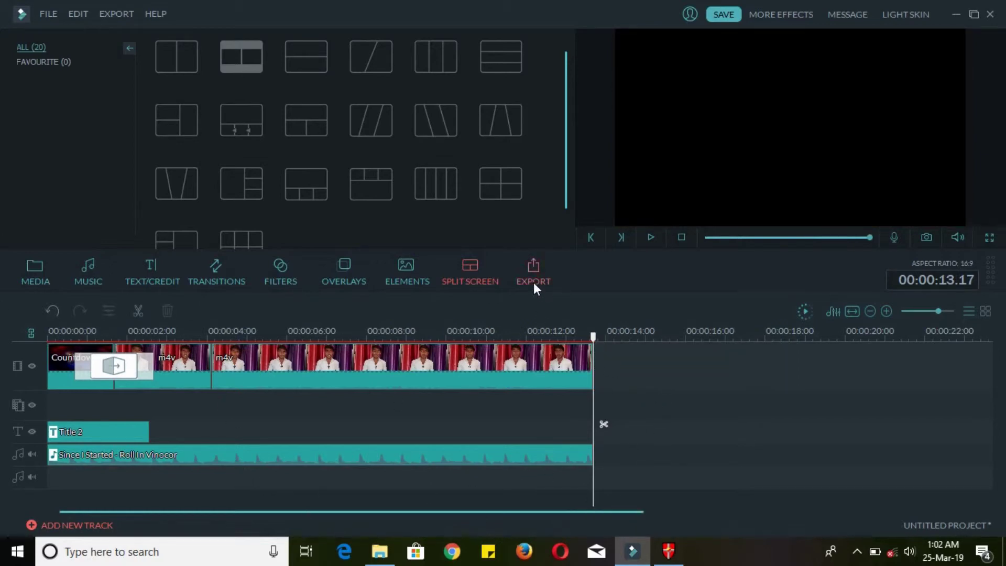
left_click(28, 274)
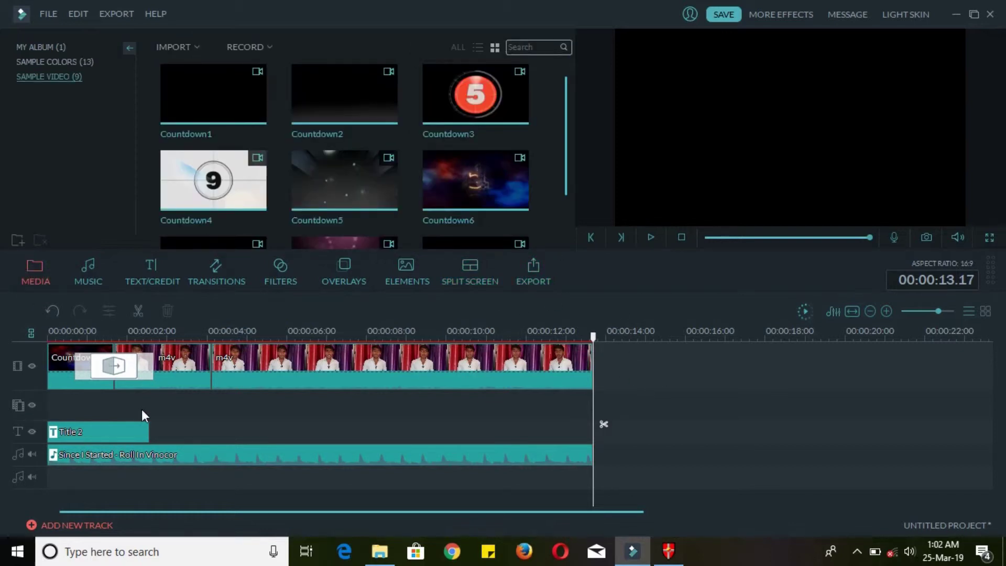
- Switch between Sample Colors and My Album, and glance at the Record options
left_click(72, 53)
left_click(51, 48)
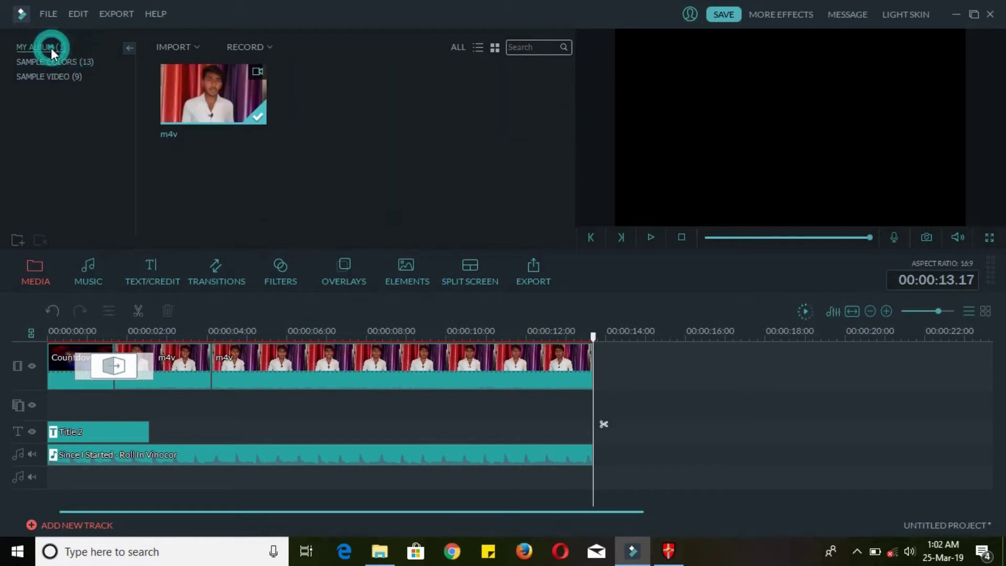
left_click(55, 62)
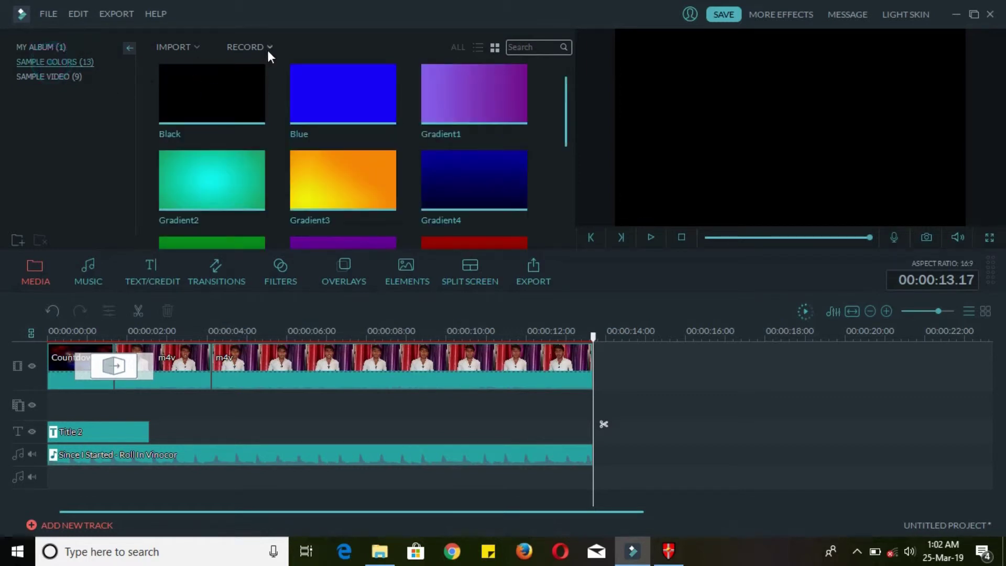
left_click(39, 48)
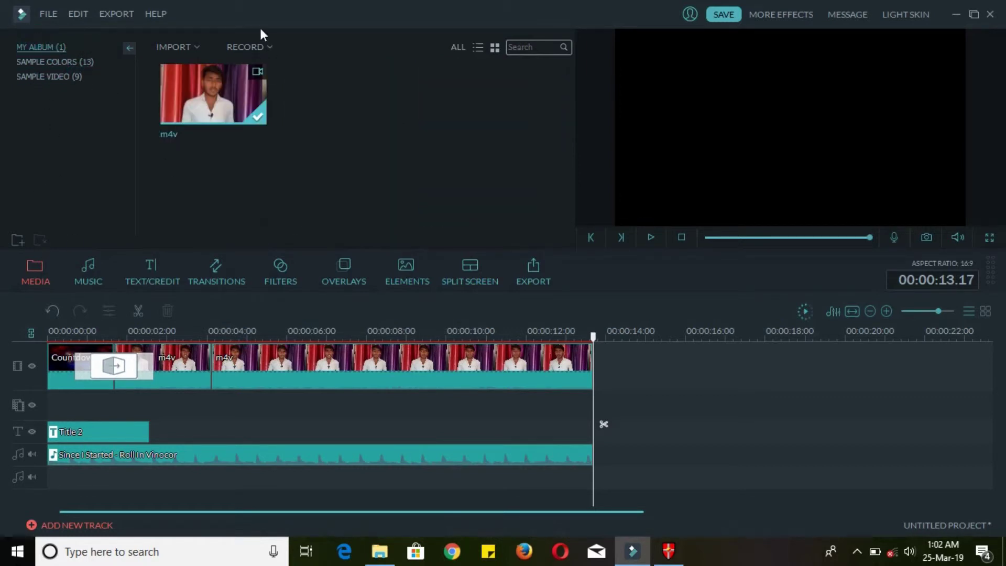
left_click(268, 46)
left_click(319, 47)
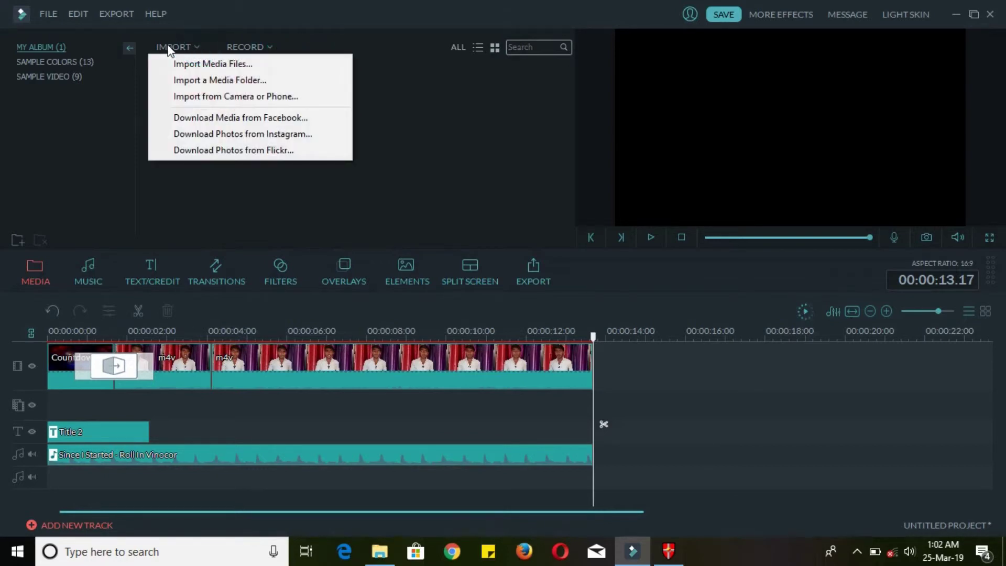
- Import the m4v video from disk into My Album and reopen the Record options
left_click(212, 61)
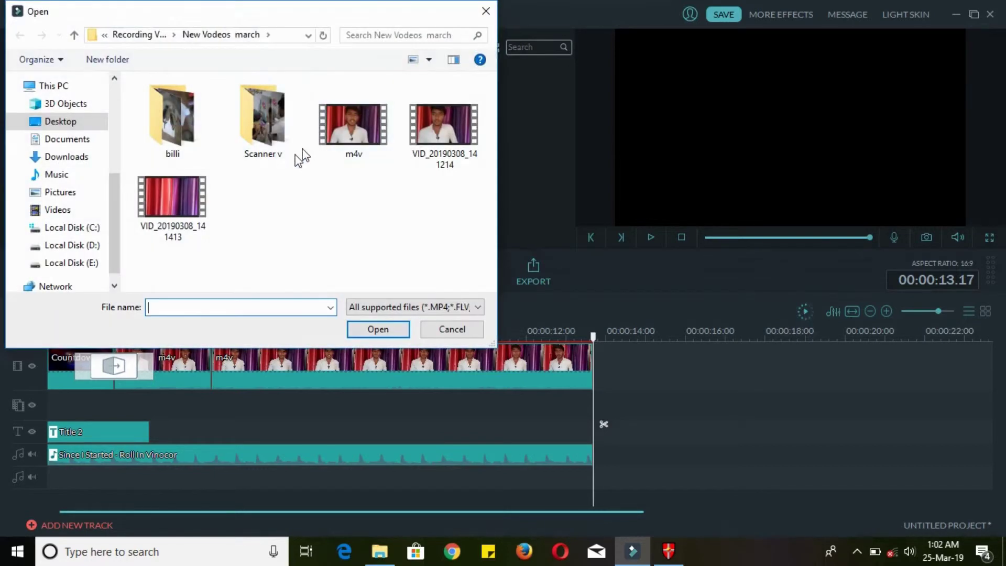
double_click(366, 137)
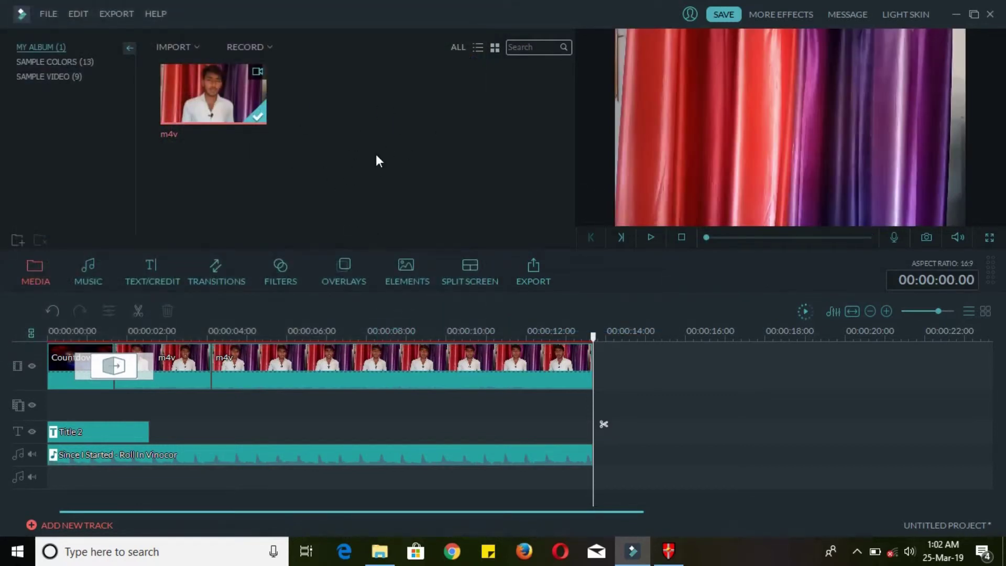
left_click(271, 45)
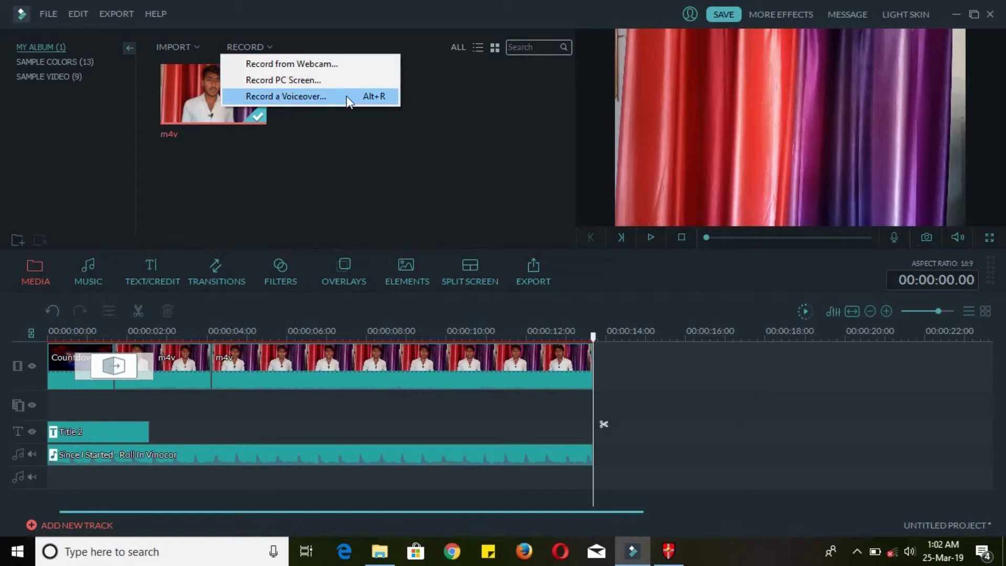
- Browse Music (Folk, Young & Bright), Transitions (3D, Basic, Warp) and Filters, then return to Media
left_click(94, 275)
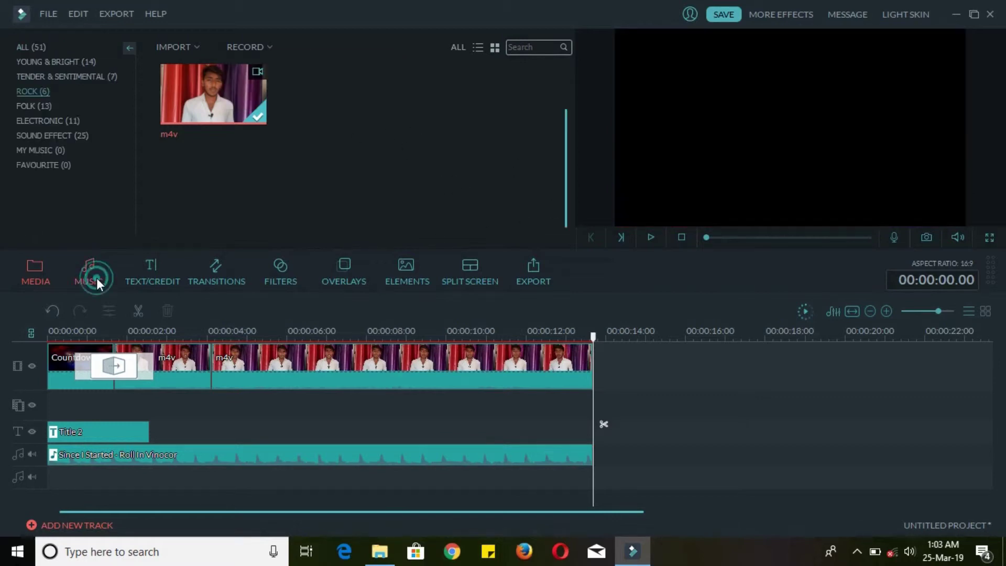
left_click(26, 105)
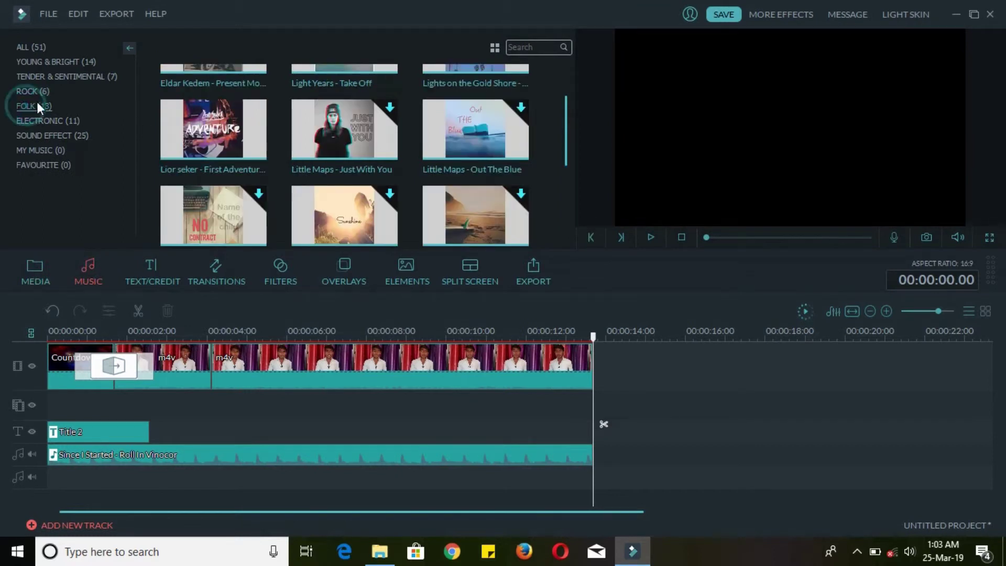
left_click(40, 61)
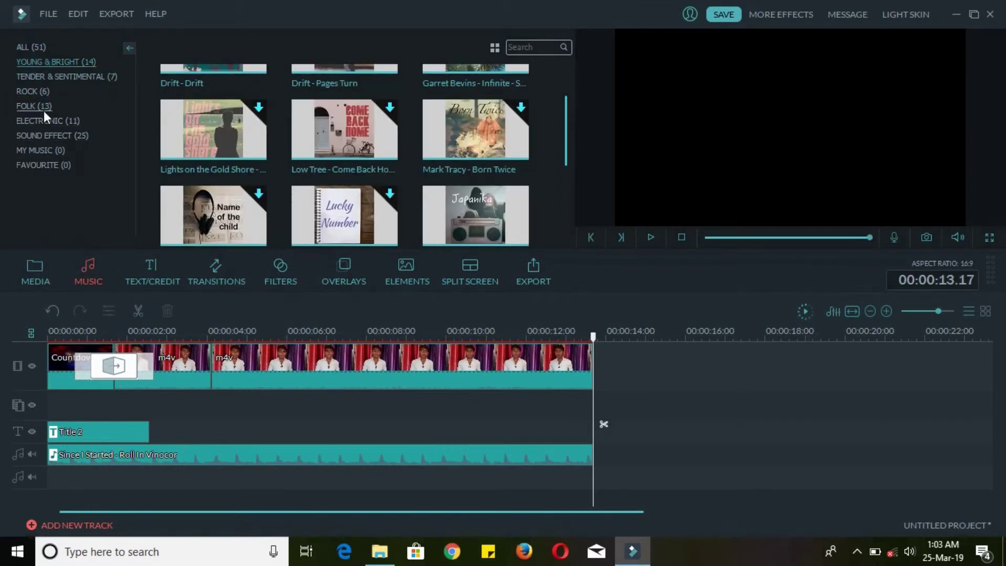
left_click(235, 270)
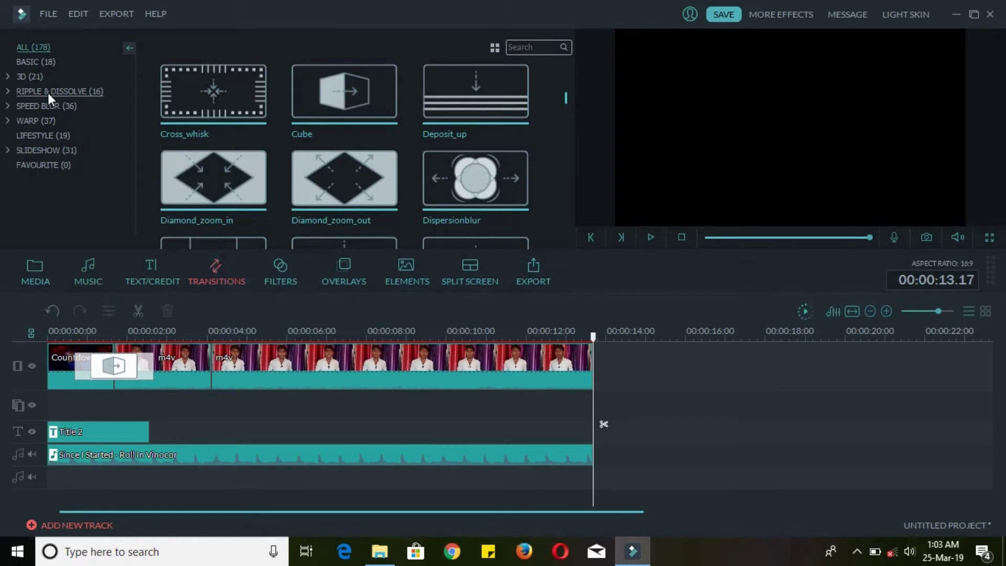
left_click(29, 76)
left_click(33, 63)
left_click(36, 121)
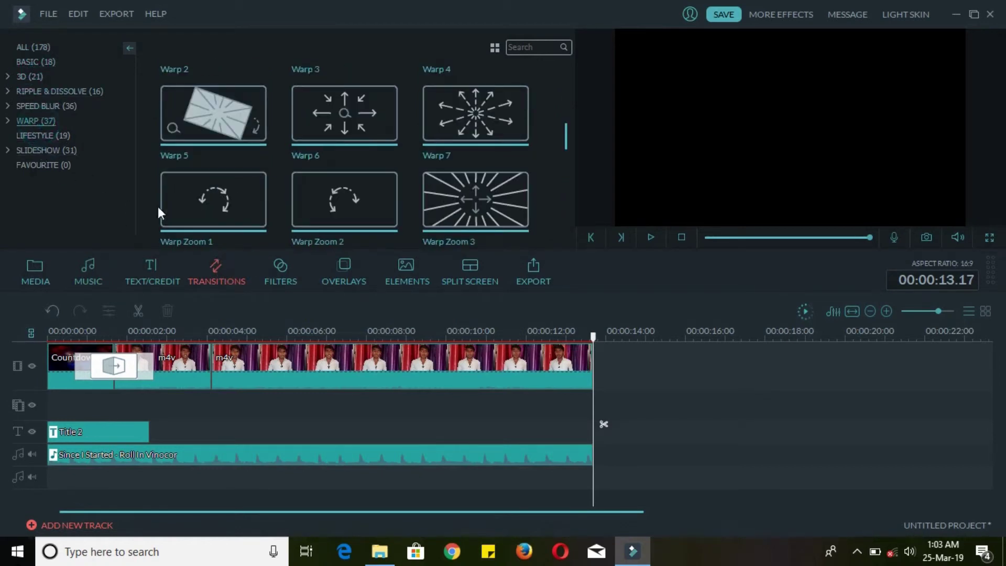
left_click(282, 270)
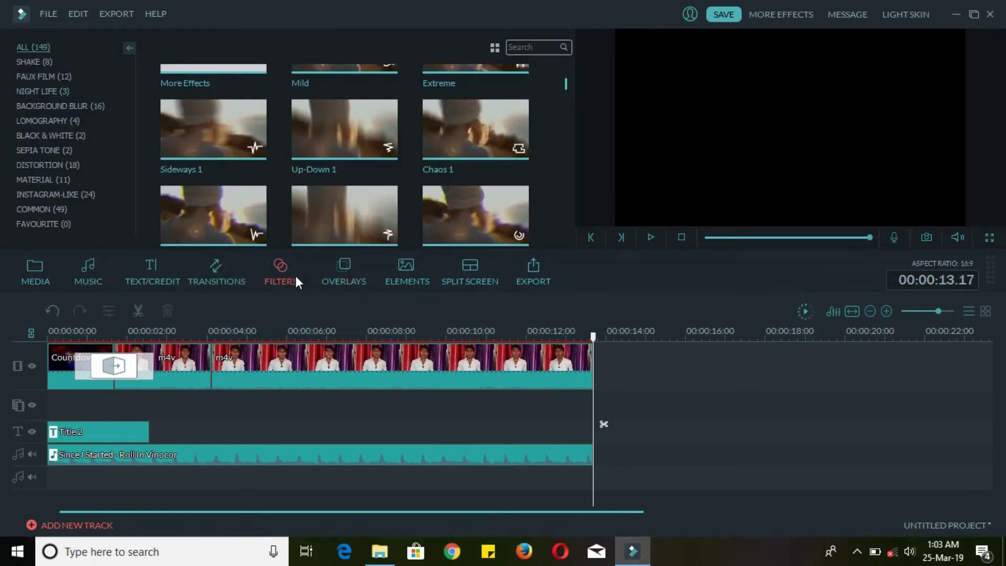
left_click(27, 273)
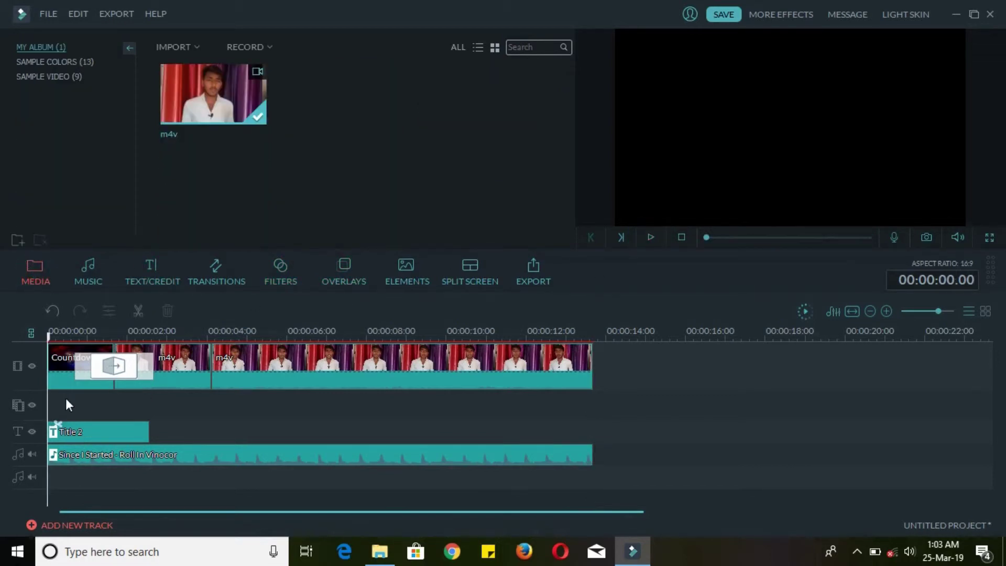
- Import VID_20190308_134113 from the Scanner v folder into My Album
left_click(197, 46)
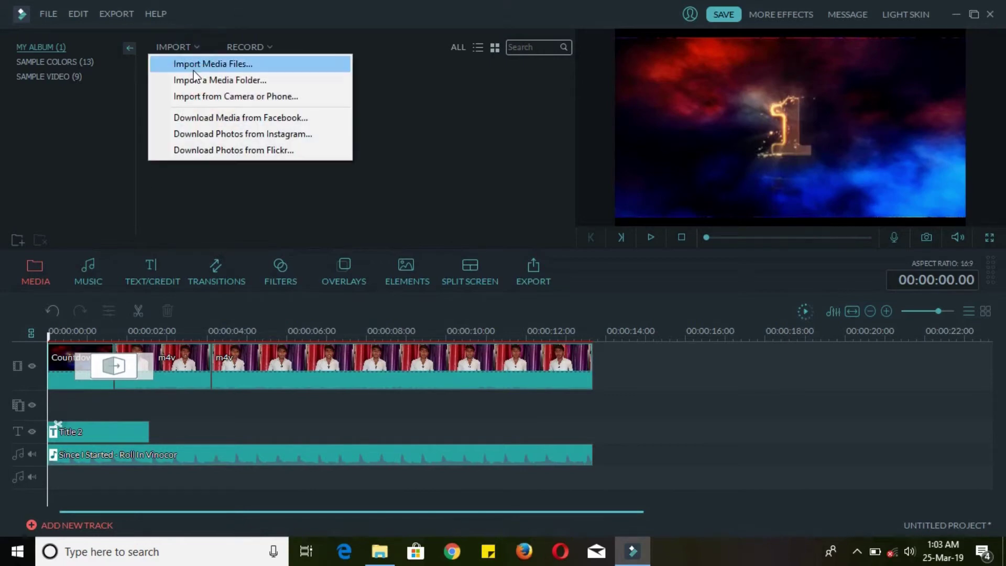
left_click(191, 63)
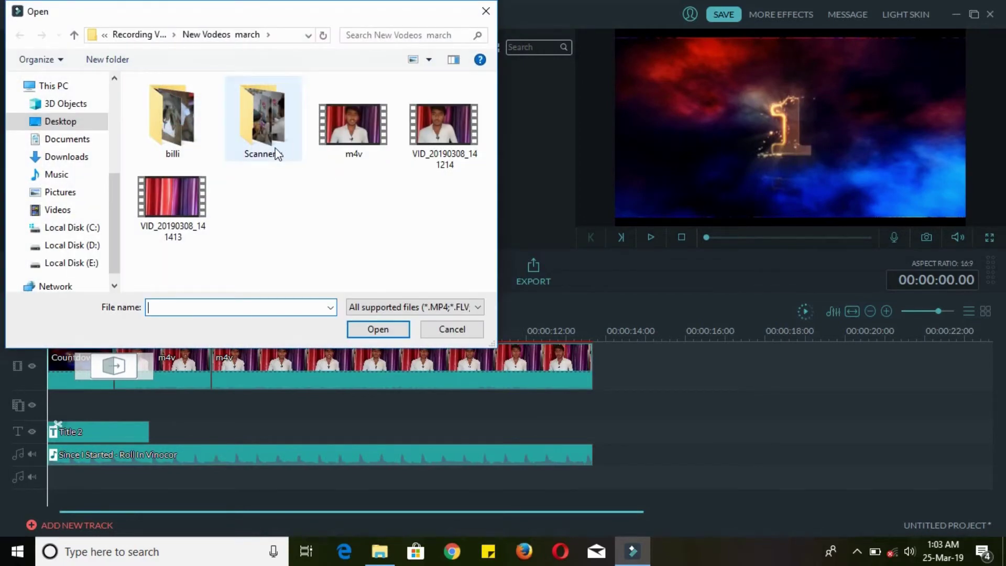
double_click(259, 129)
left_click(163, 84)
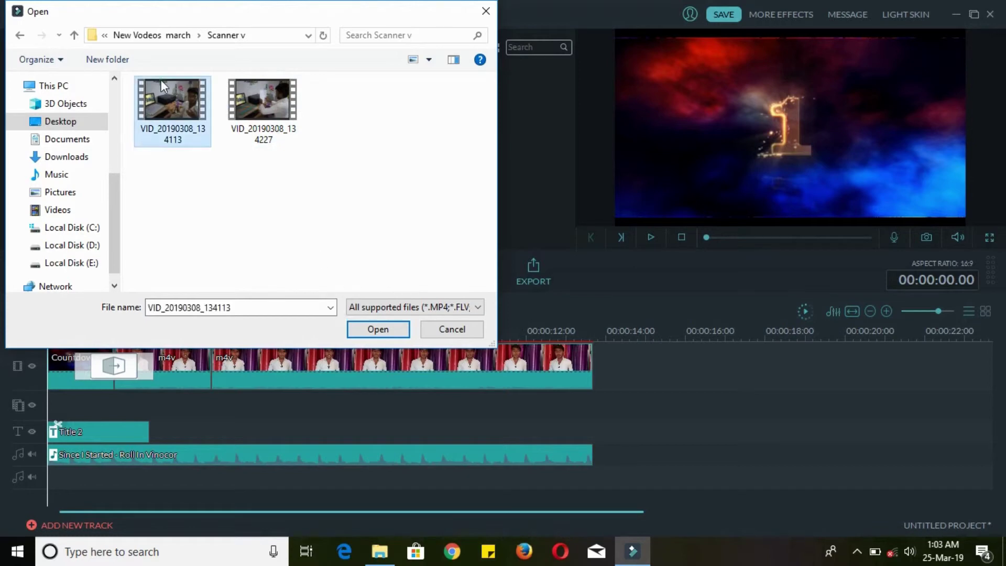
left_click(367, 330)
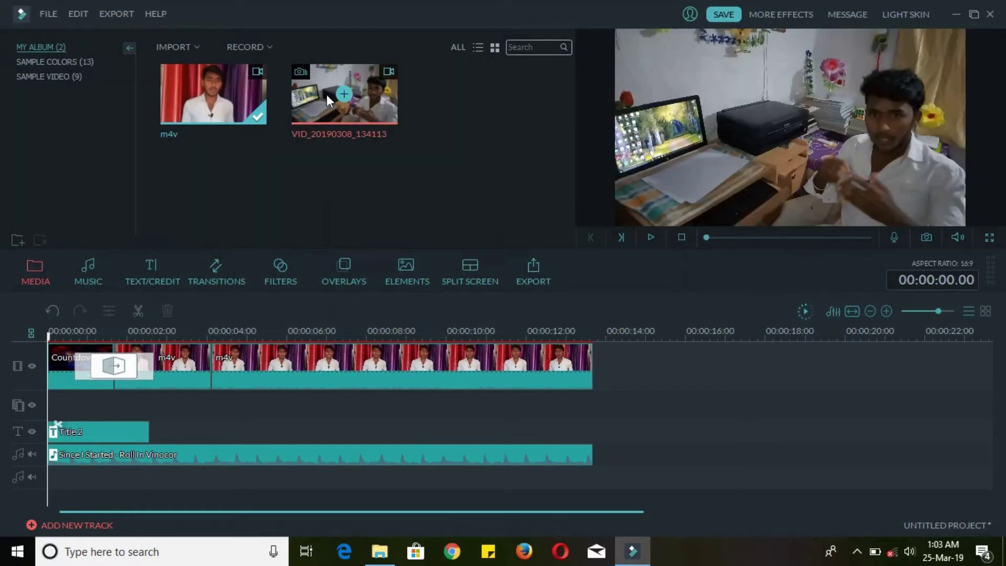
- Place VID_20190308_134113 on track 2 as a small top-right inset near the main clip's end
left_click_drag(323, 91, 53, 402)
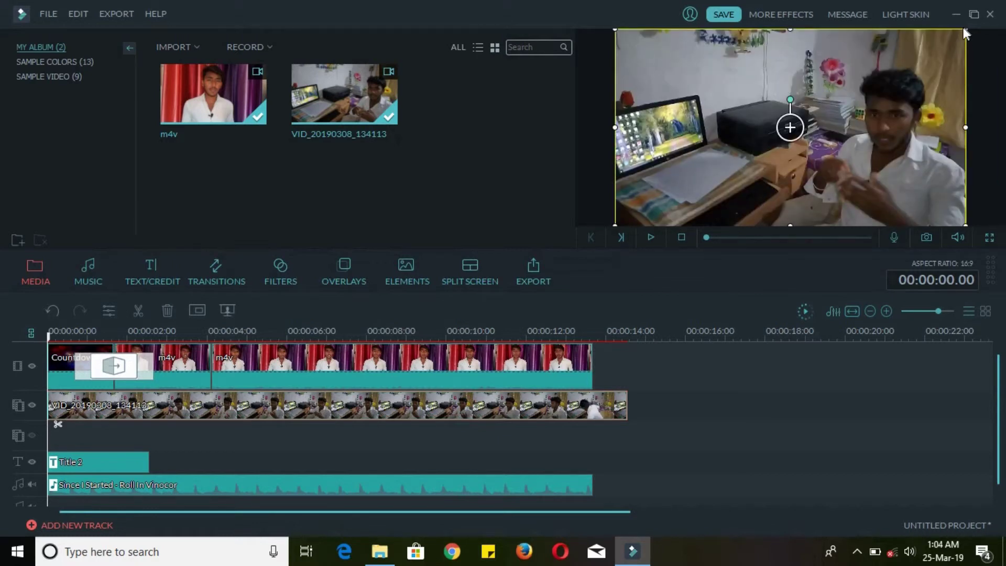
left_click_drag(967, 32, 700, 61)
left_click_drag(799, 106, 802, 49)
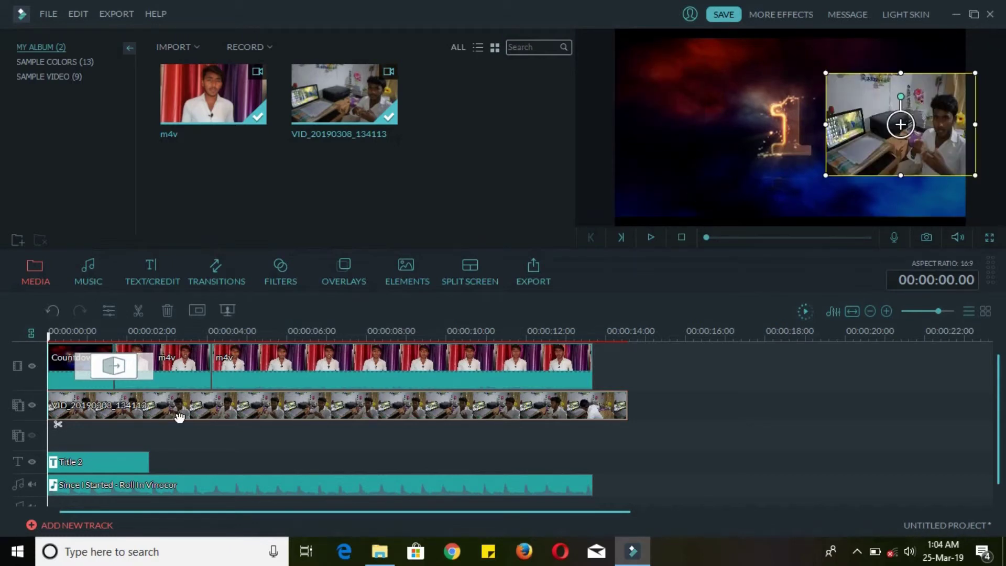
left_click_drag(181, 416, 609, 411)
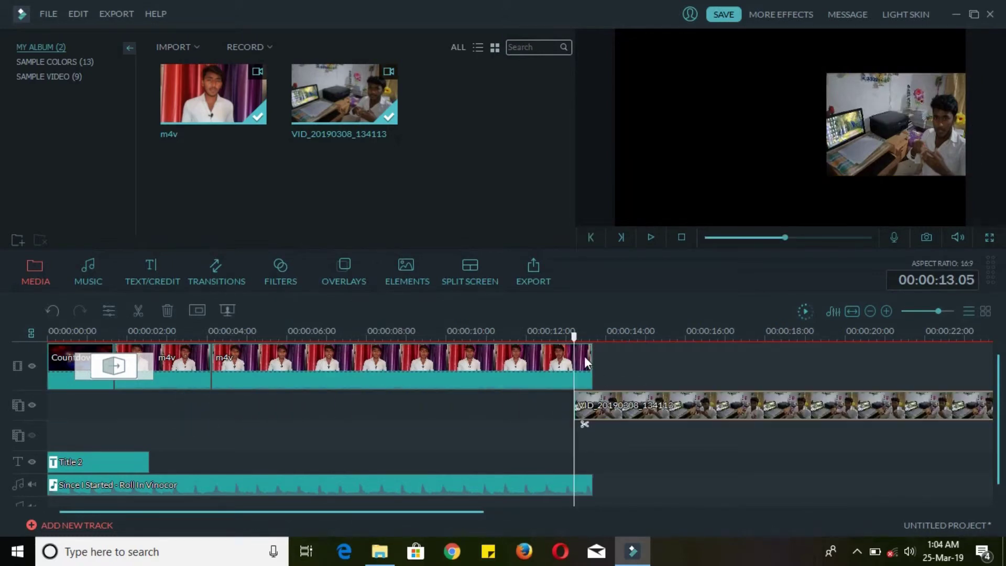
- Preview the overlay, align it to start at 13.17 and raise it, then delete it
left_click(652, 237)
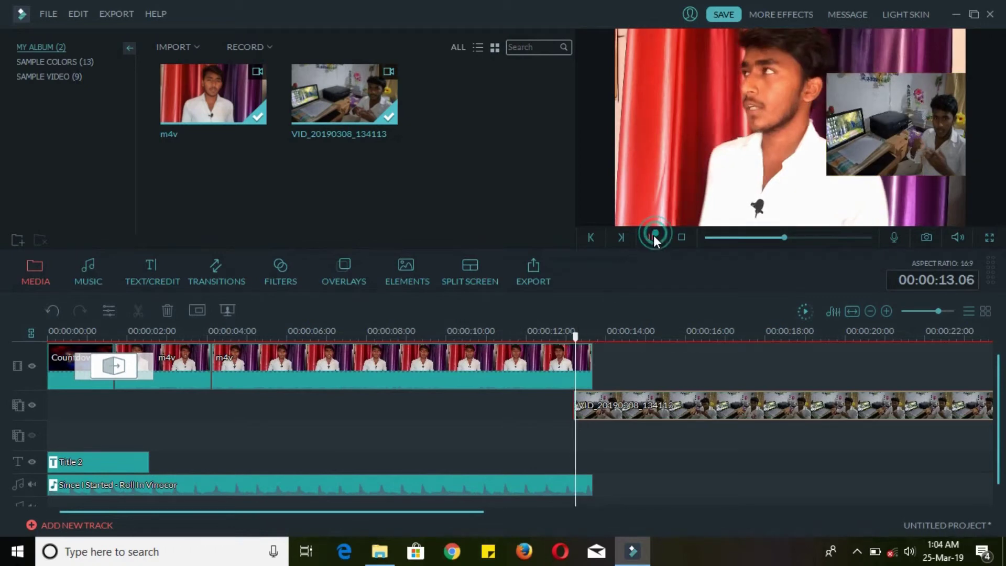
left_click(917, 116)
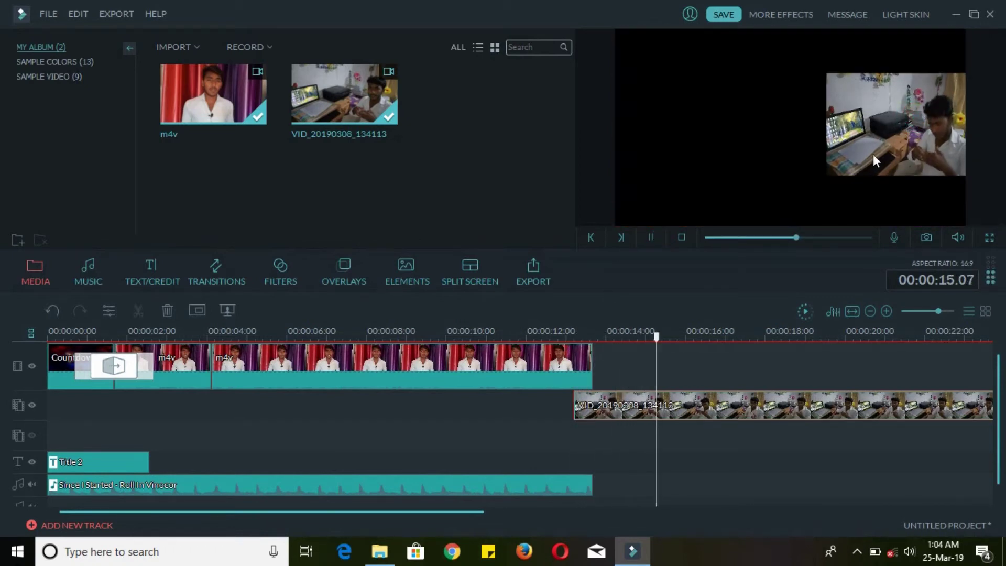
left_click(651, 239)
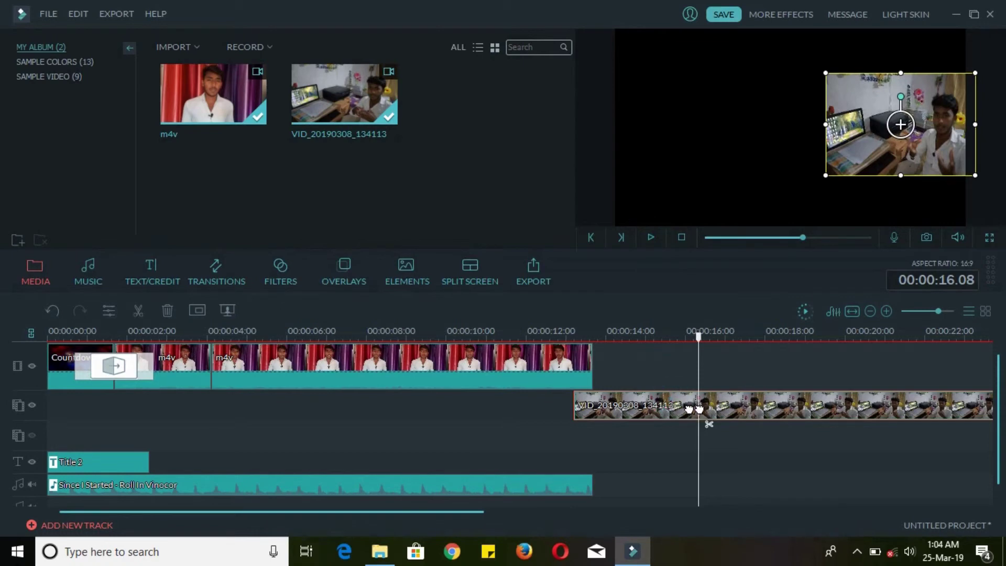
left_click_drag(697, 409, 701, 409)
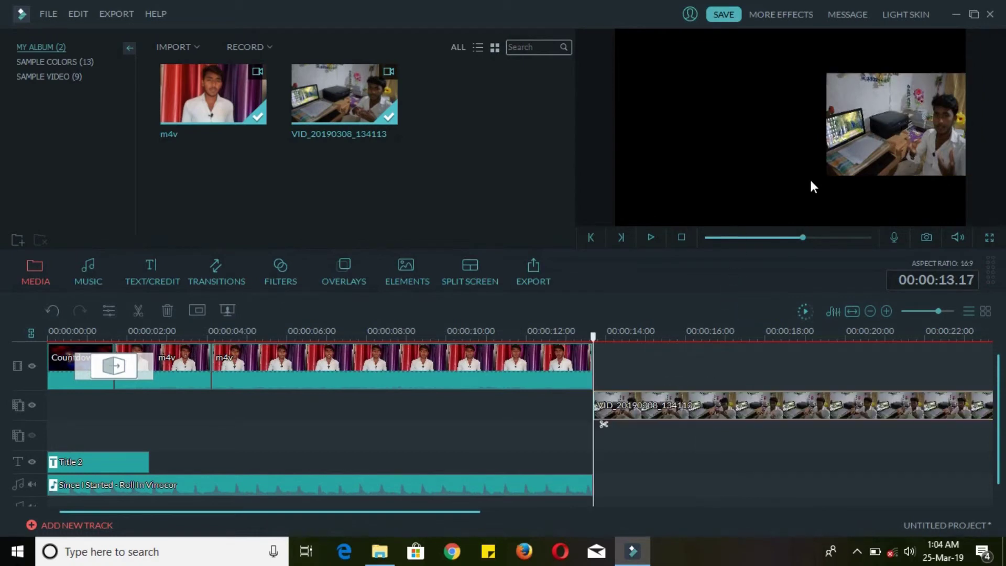
left_click_drag(842, 159, 836, 120)
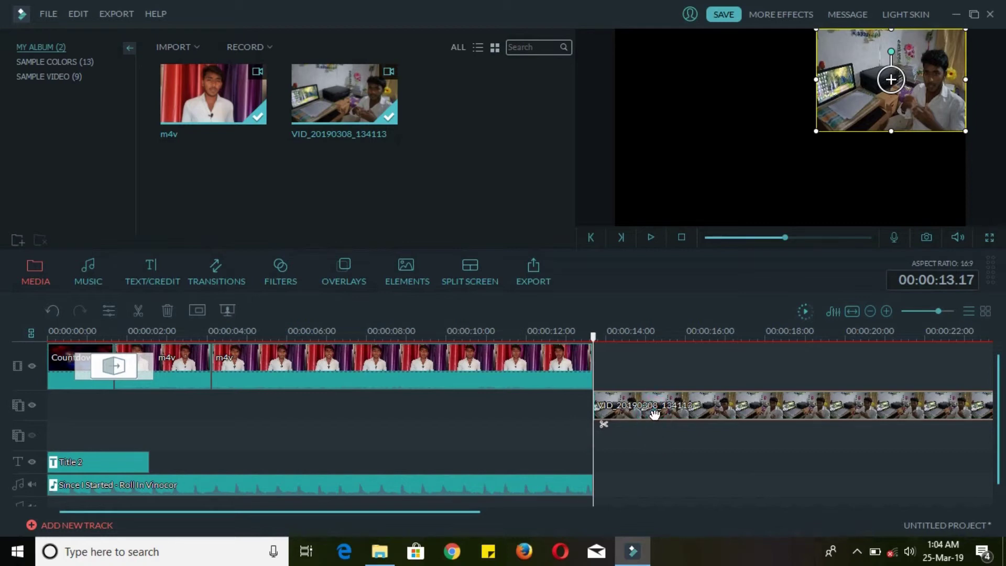
key("Delete")
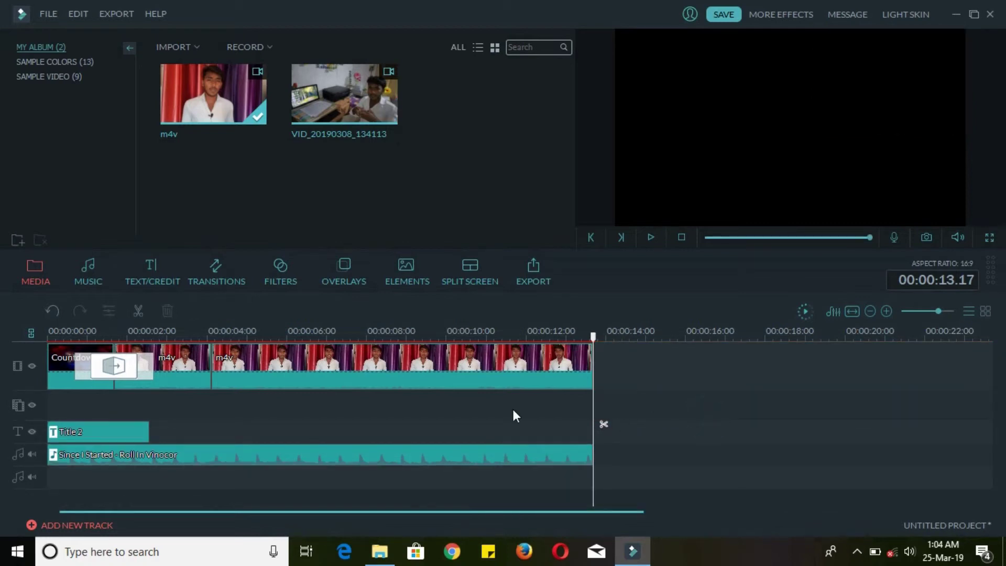
- Move the playhead to 11 s, rewind it to 00:00, then launch the export
left_click(494, 338)
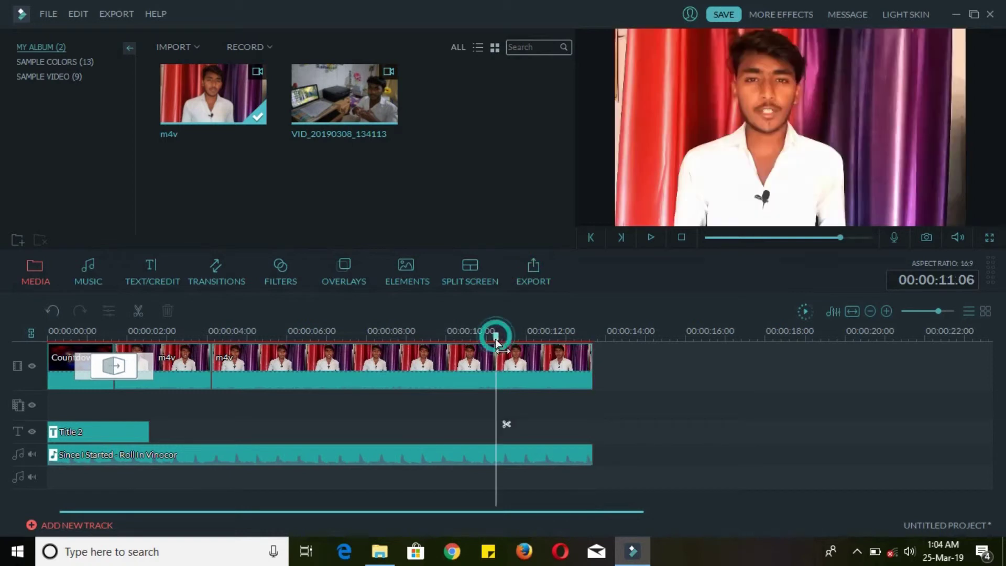
left_click(48, 337)
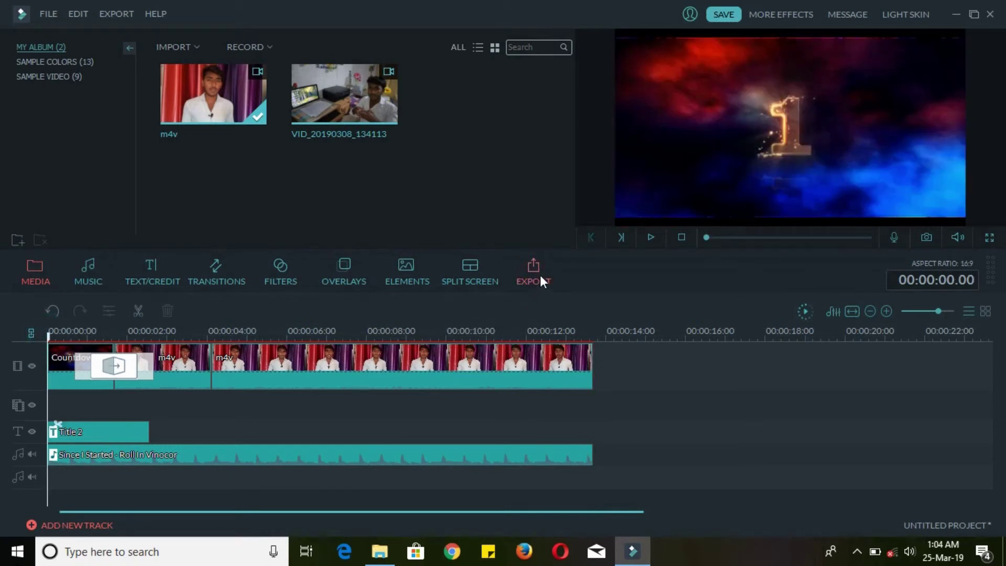
left_click(540, 275)
- Dismiss the offline error and render a 1920×1080 MP4 named 'hot to edit videos'
left_click(510, 303)
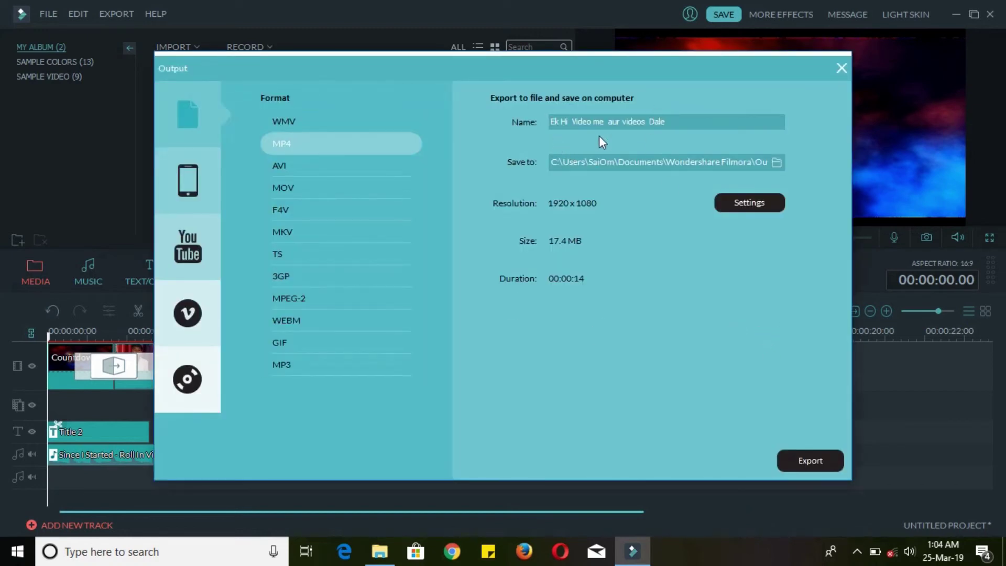
left_click_drag(690, 123, 491, 127)
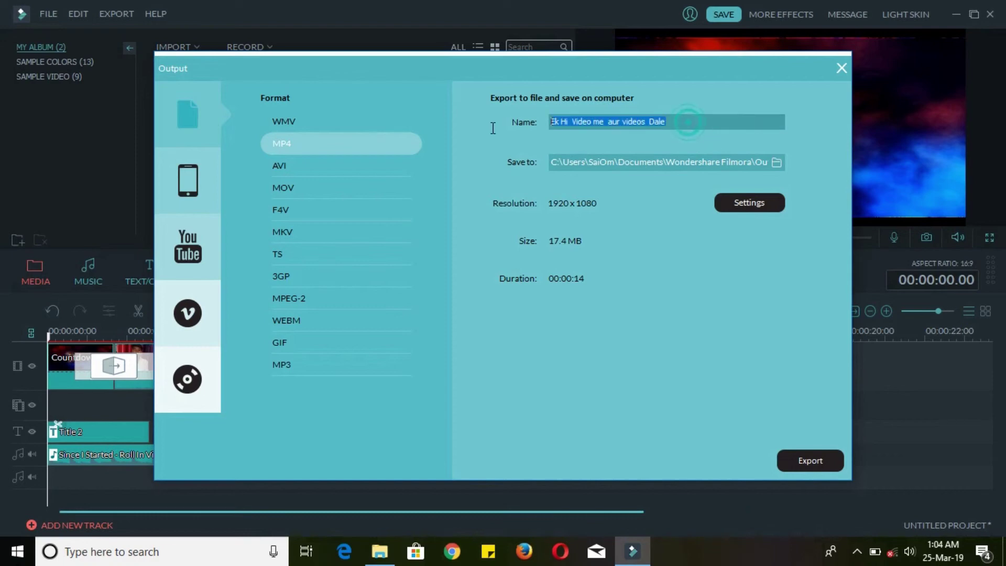
key("BackSpace")
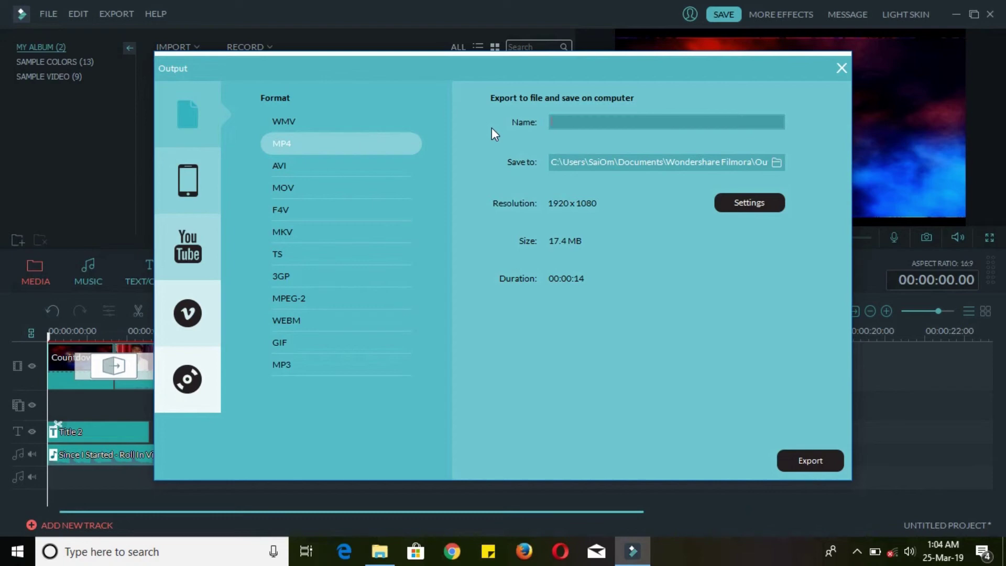
type("hot to edit videos")
left_click(751, 204)
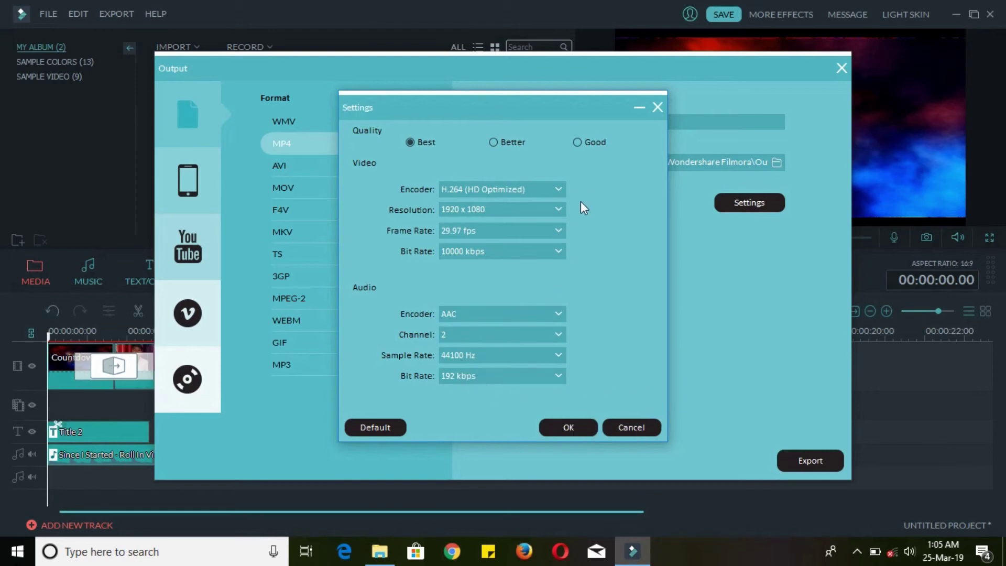
left_click(569, 428)
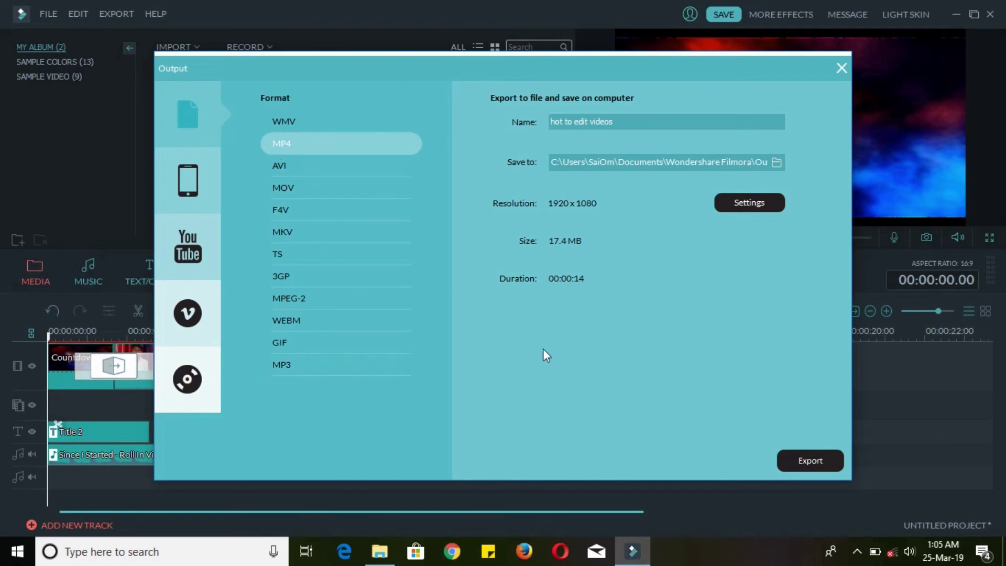
left_click(822, 462)
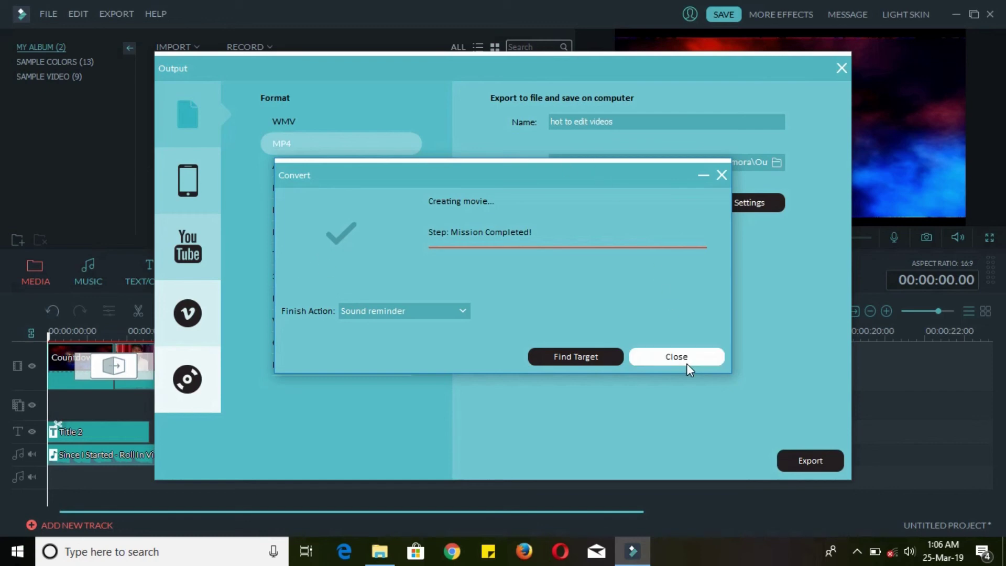
- Close the conversion notice and Output window, minimize Filmora and refresh the desktop
left_click(684, 360)
left_click(843, 67)
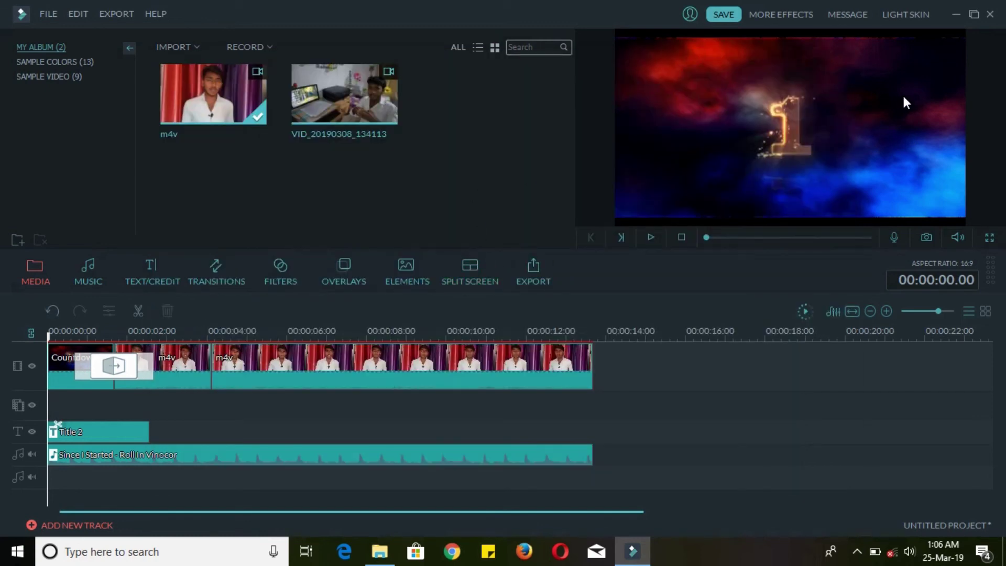
left_click(956, 17)
right_click(577, 4)
left_click(605, 47)
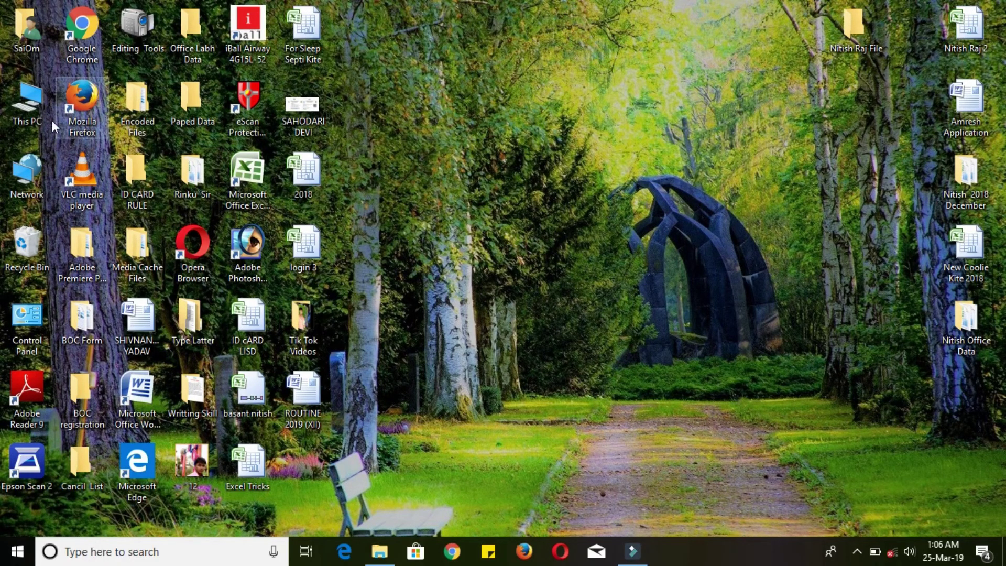
- Copy 'hot to edit videos' from Documents > Wondershare Filmora > Output onto the desktop and close Explorer
double_click(35, 105)
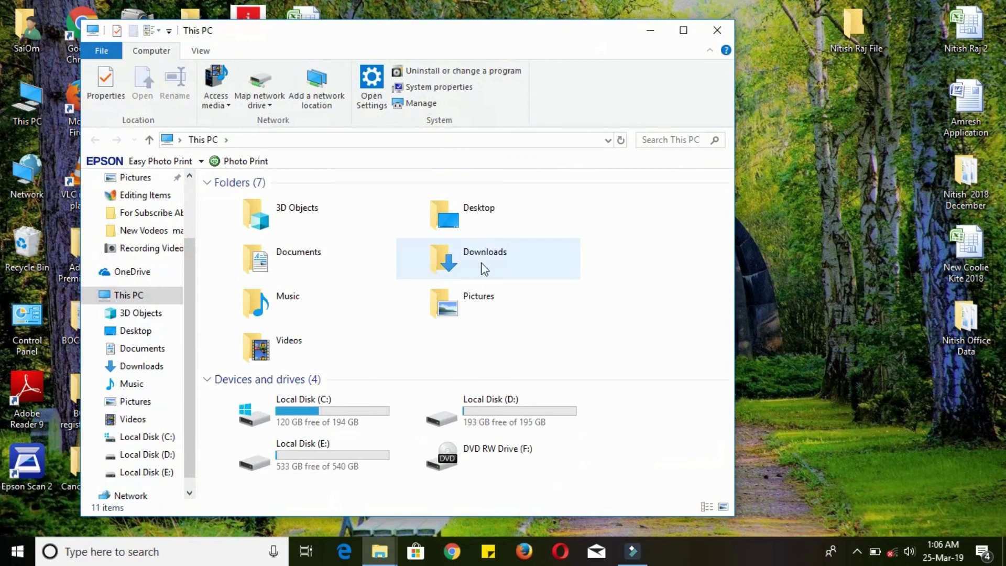
double_click(327, 272)
double_click(290, 277)
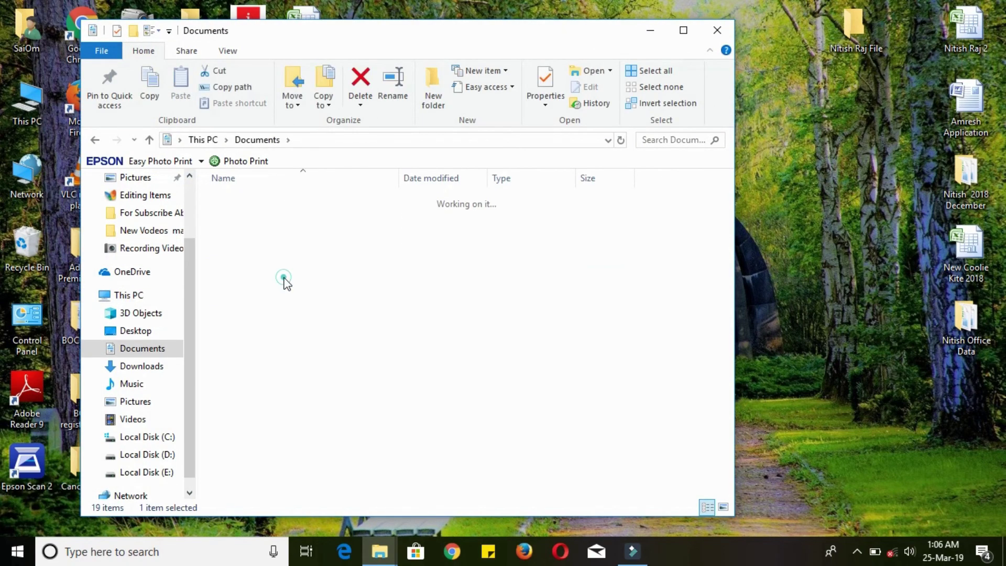
double_click(240, 200)
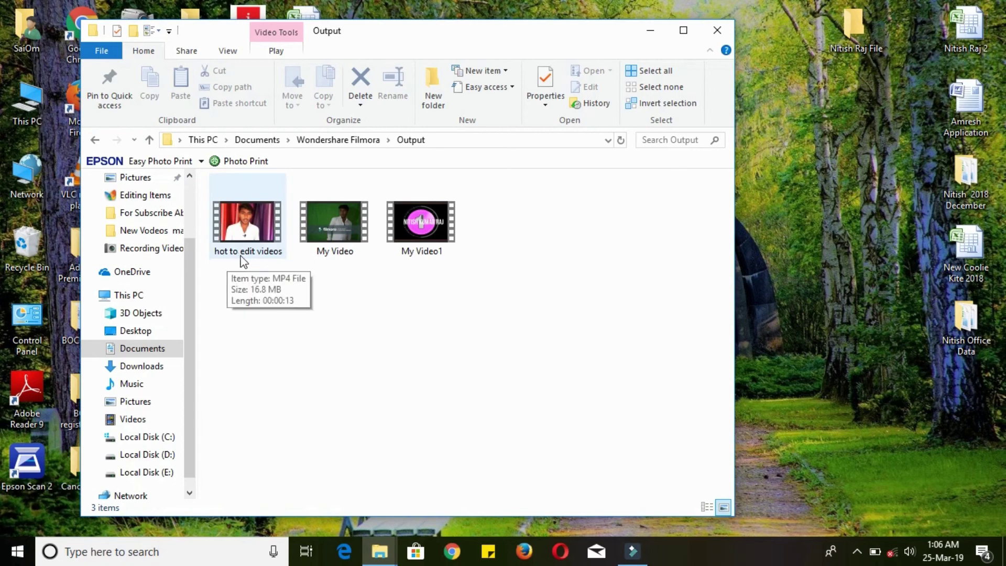
left_click(244, 231)
left_click_drag(534, 263, 780, 166)
left_click(721, 37)
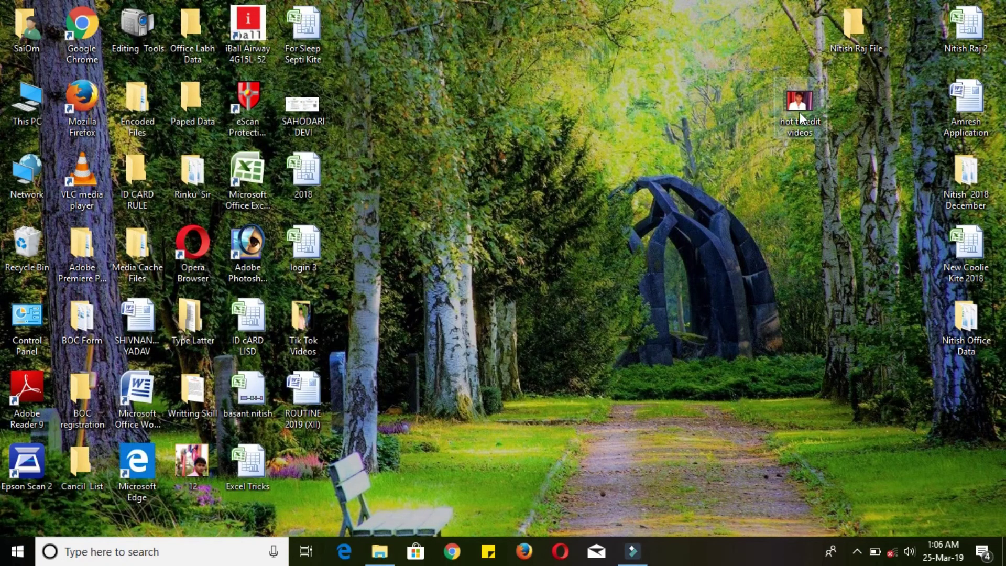
- Play 'hot to edit videos' from the desktop to its end at 00:00:13, then close the player
right_click(439, 33)
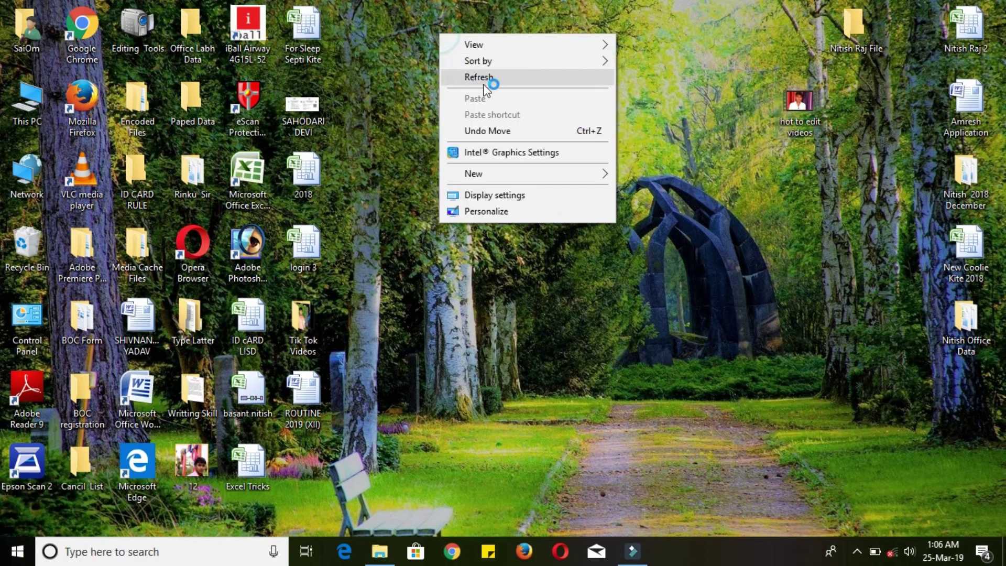
left_click(484, 77)
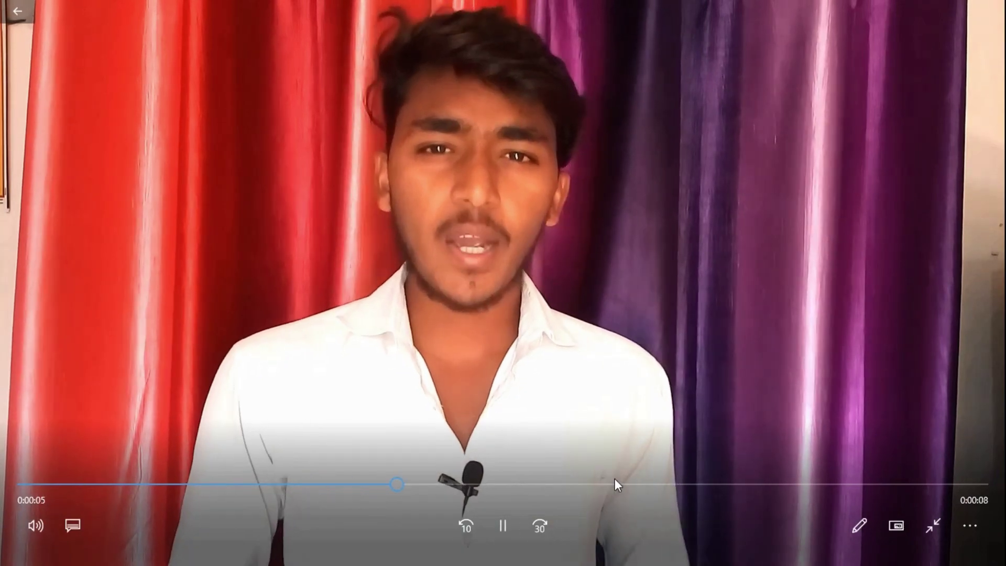
left_click(965, 485)
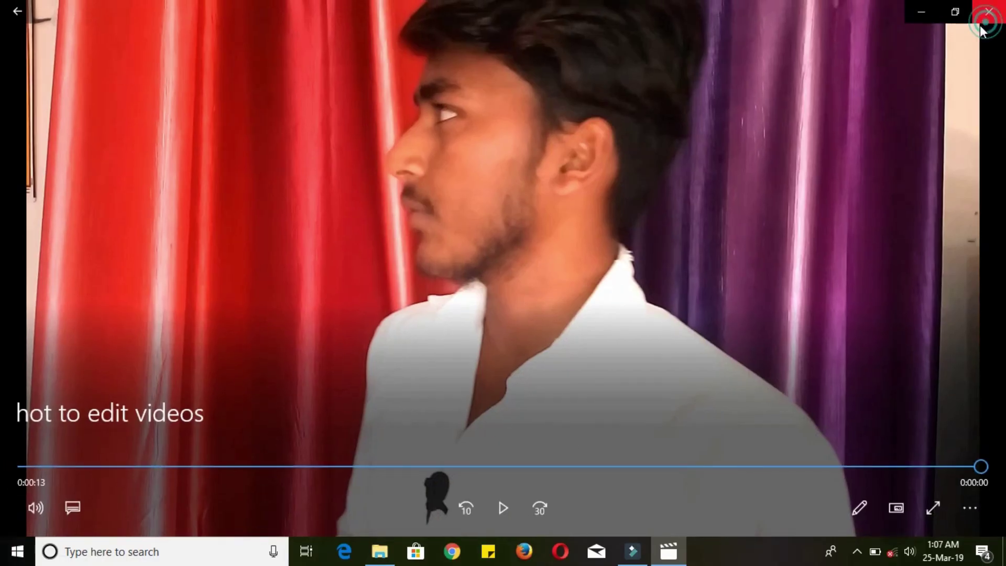
left_click(989, 11)
right_click(575, 22)
left_click(603, 43)
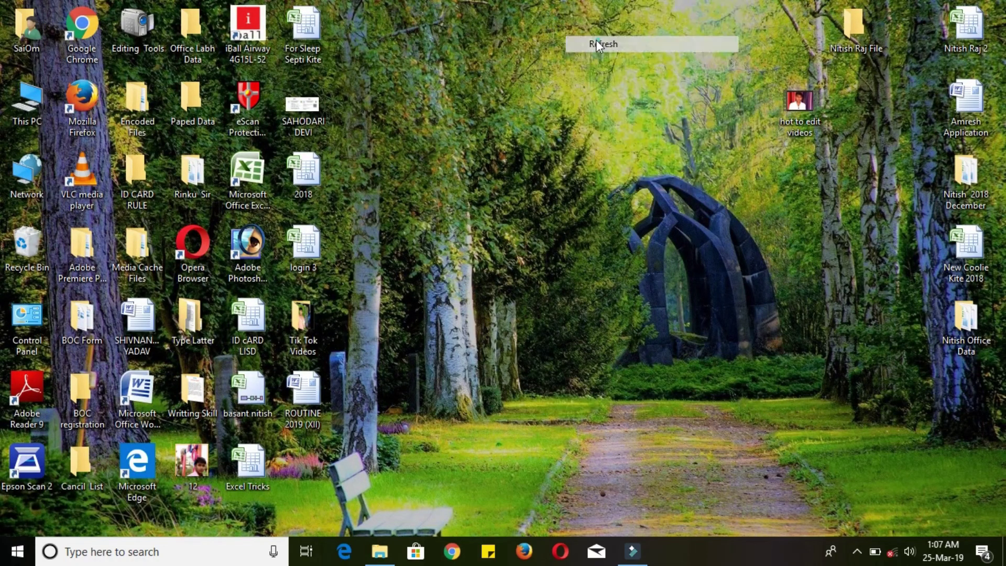
right_click(452, 23)
left_click(509, 43)
right_click(451, 26)
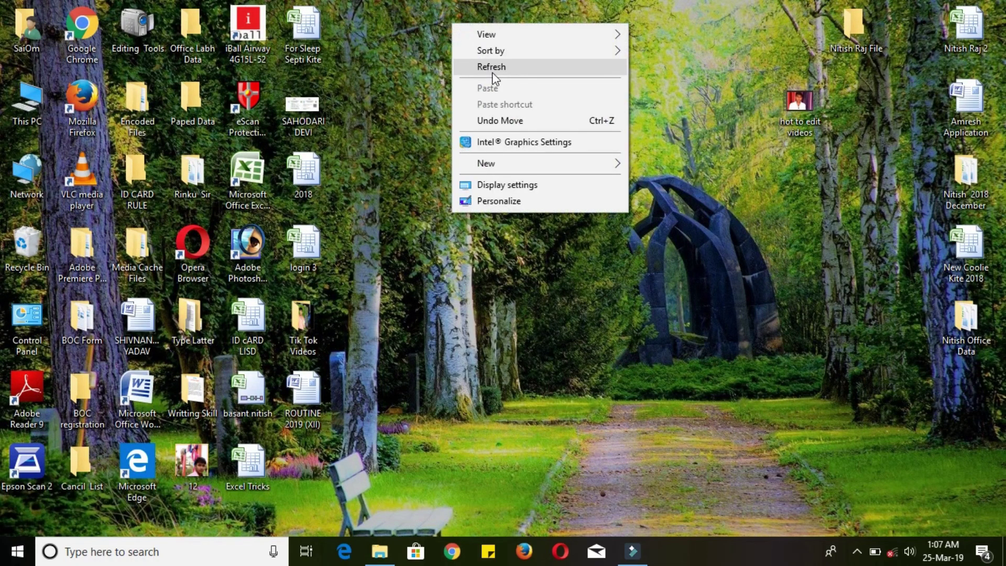
left_click(495, 69)
right_click(432, 29)
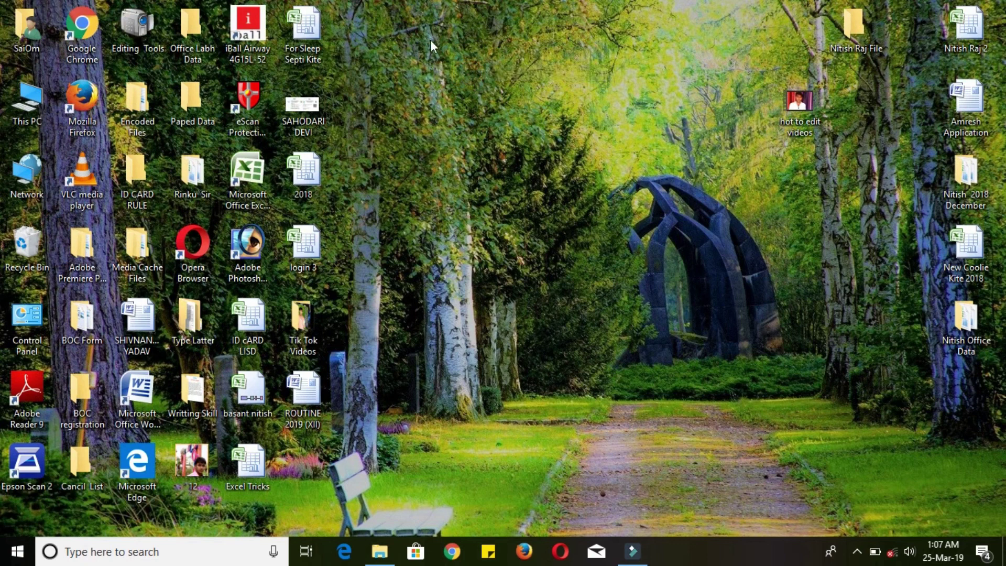
right_click(430, 40)
left_click(472, 85)
right_click(416, 37)
left_click(459, 83)
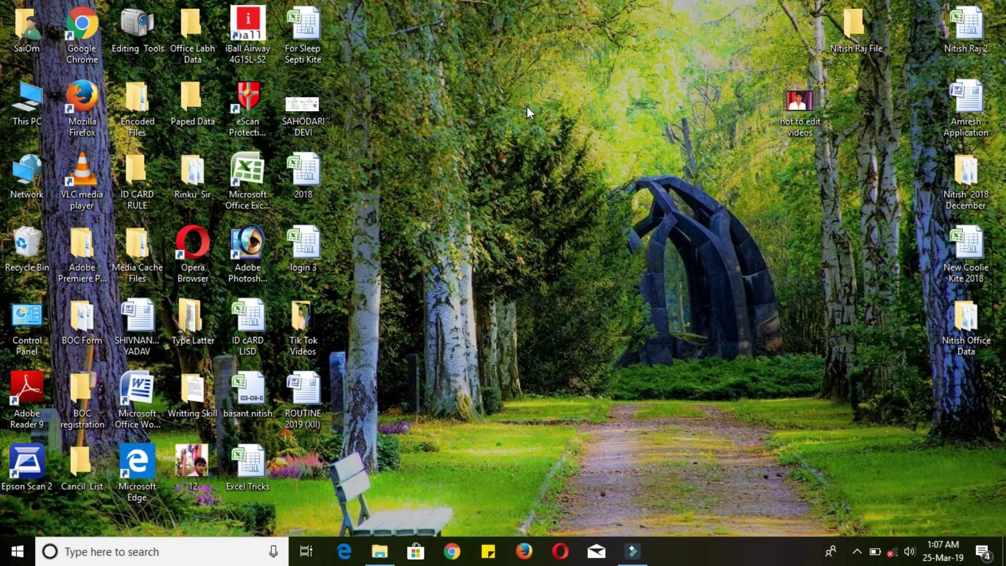